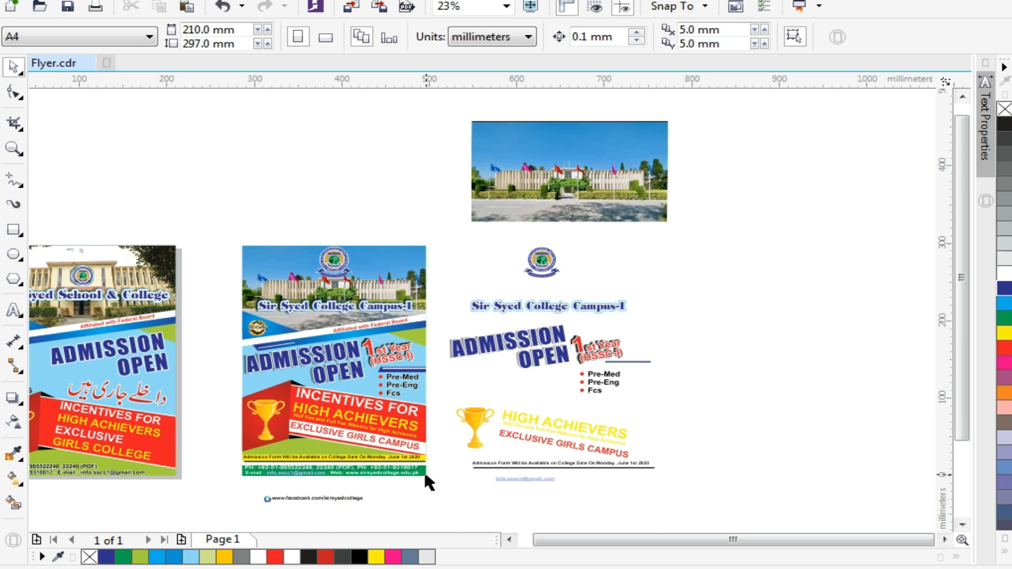
Step: Examine the finished admission flyer and the separate design elements beside it
{"action": "left_click", "coordinate": [423, 470]}
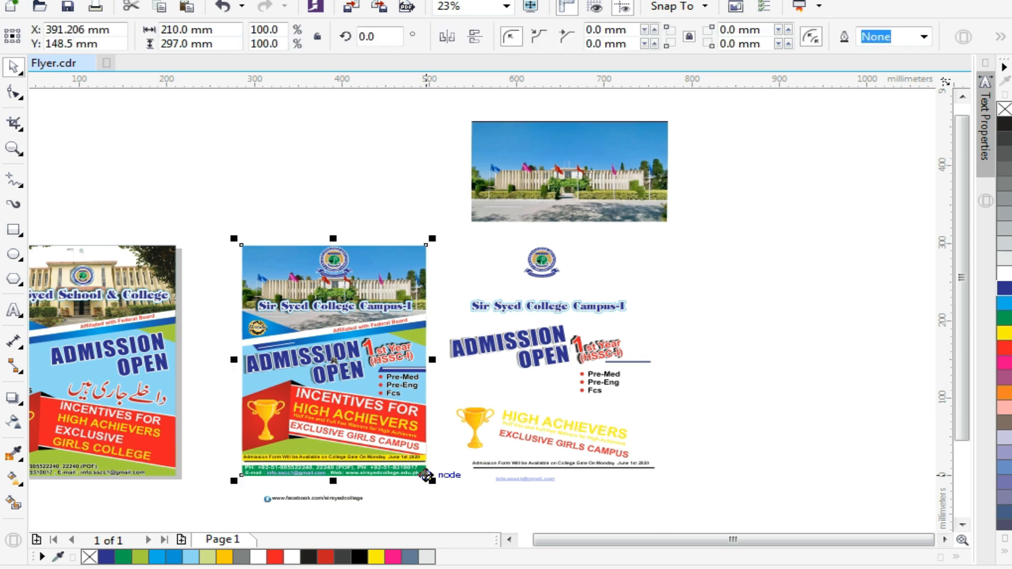
{"action": "key", "text": "shift+F2"}
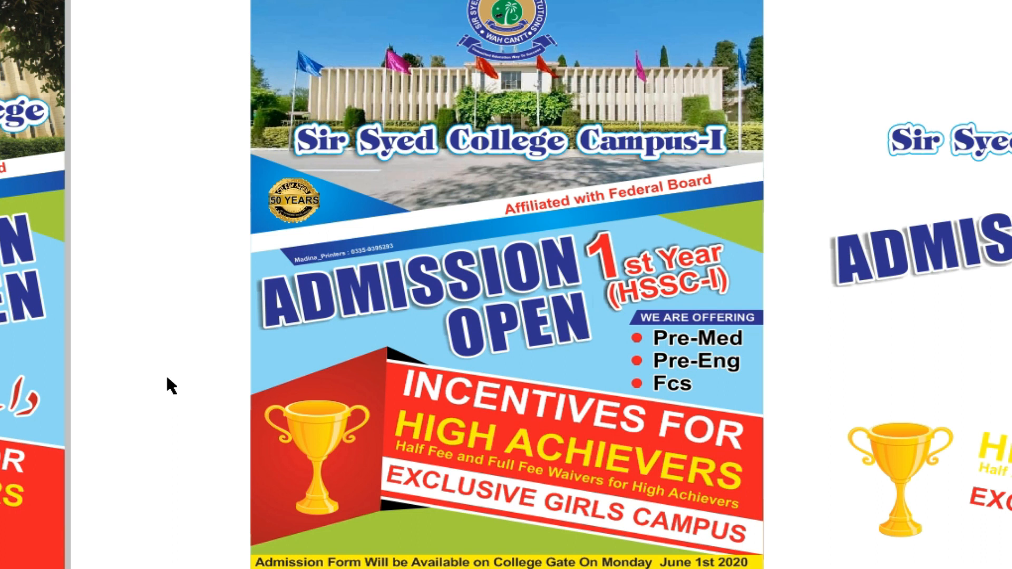
{"action": "key", "text": "F9"}
{"action": "key", "text": "F4"}
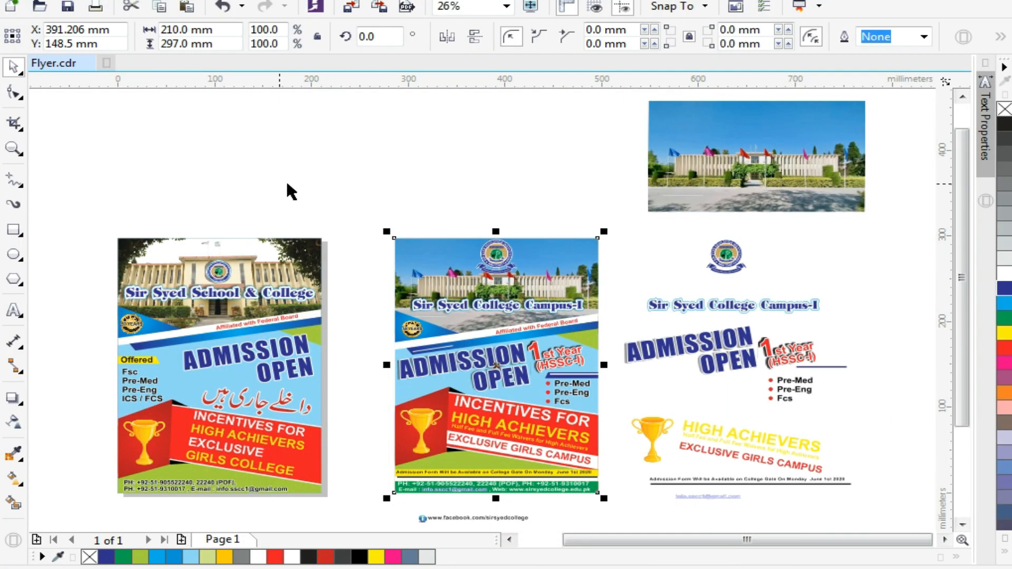
{"action": "key", "text": "z"}
{"action": "left_click_drag", "start_coordinate": [370, 220], "coordinate": [959, 539]}
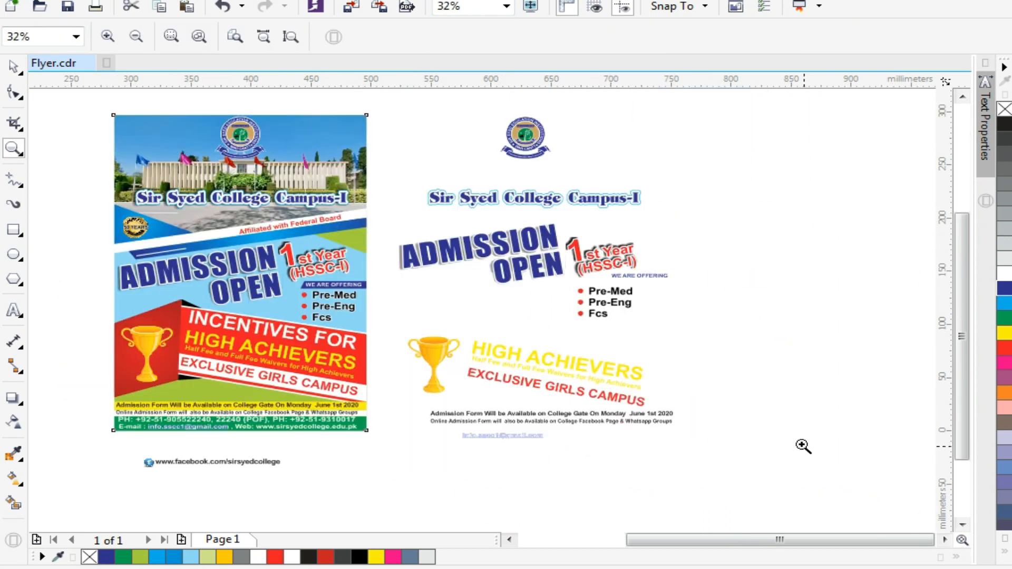
{"action": "key", "text": "space"}
{"action": "left_click", "coordinate": [718, 465]}
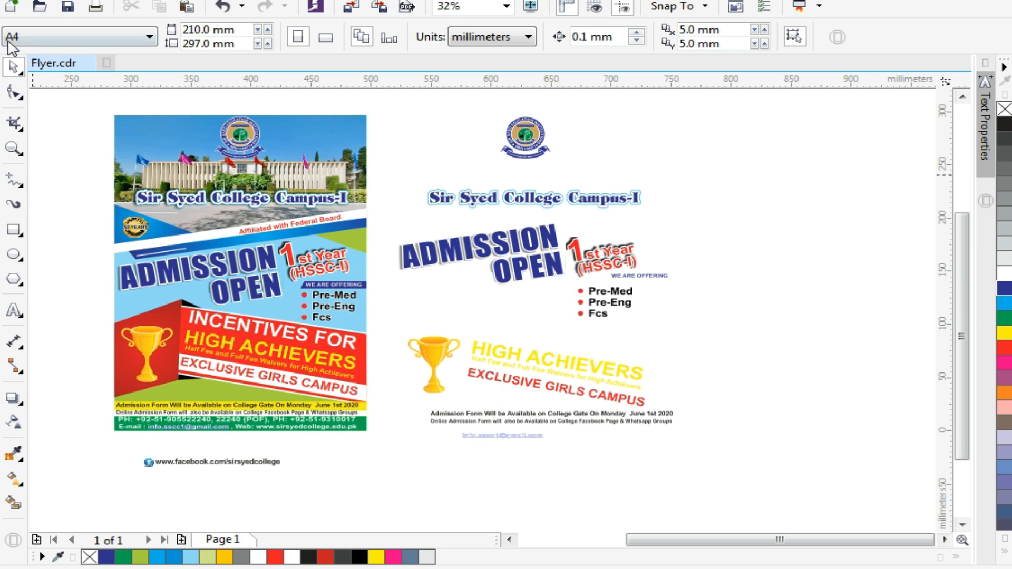
Step: Draw a portrait rectangle about 205 mm wide and 288 mm high beside the separate flyer elements and fill it with cyan
{"action": "left_click", "coordinate": [13, 230]}
{"action": "left_click_drag", "start_coordinate": [686, 127], "coordinate": [928, 428]}
{"action": "key", "text": "z"}
{"action": "left_click_drag", "start_coordinate": [215, 220], "coordinate": [428, 362]}
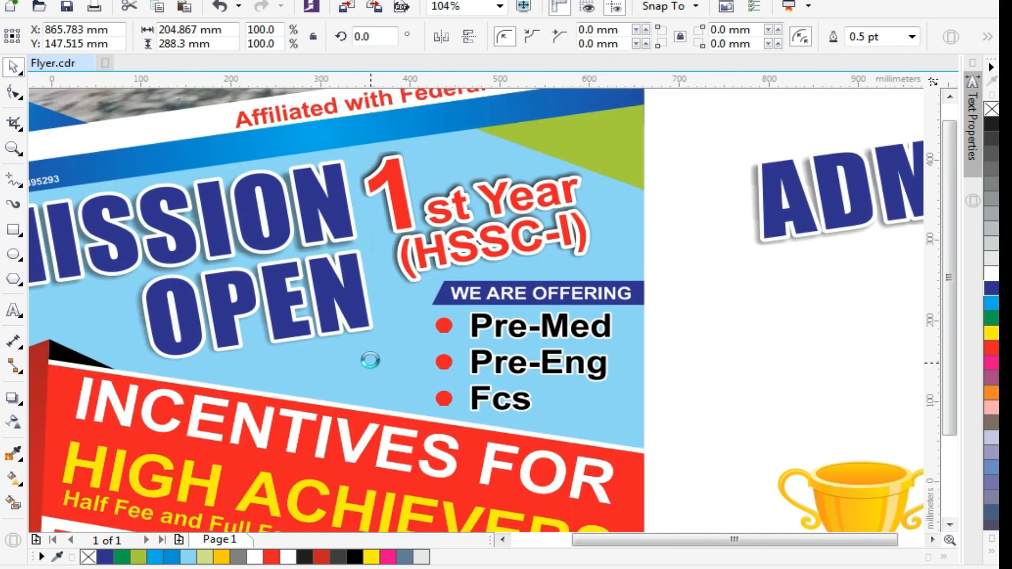
{"action": "key", "text": "F3"}
{"action": "key", "text": "z"}
{"action": "left_click_drag", "start_coordinate": [260, 419], "coordinate": [532, 497]}
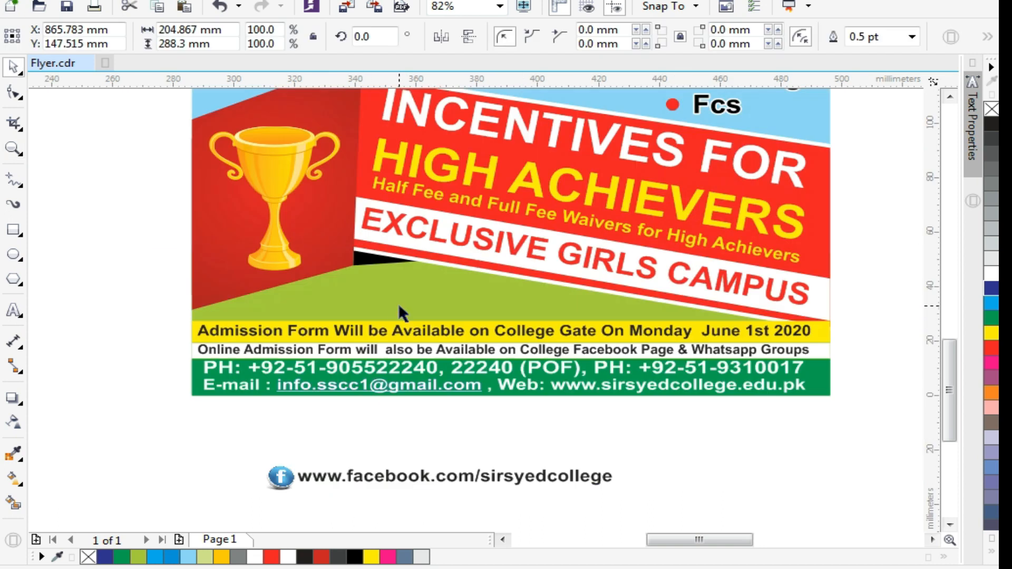
{"action": "key", "text": "F3"}
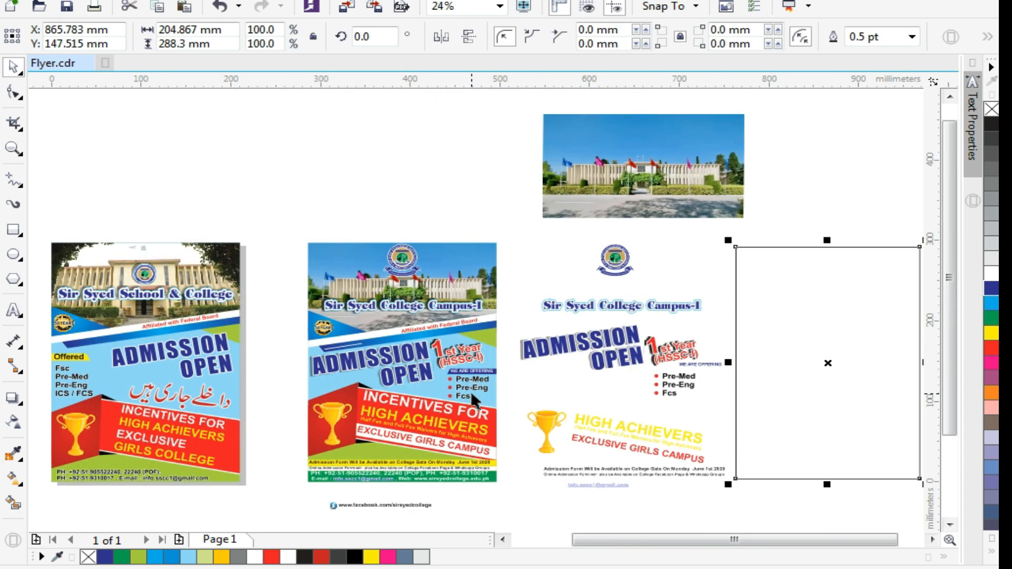
{"action": "key", "text": "z"}
{"action": "left_click_drag", "start_coordinate": [671, 221], "coordinate": [979, 519]}
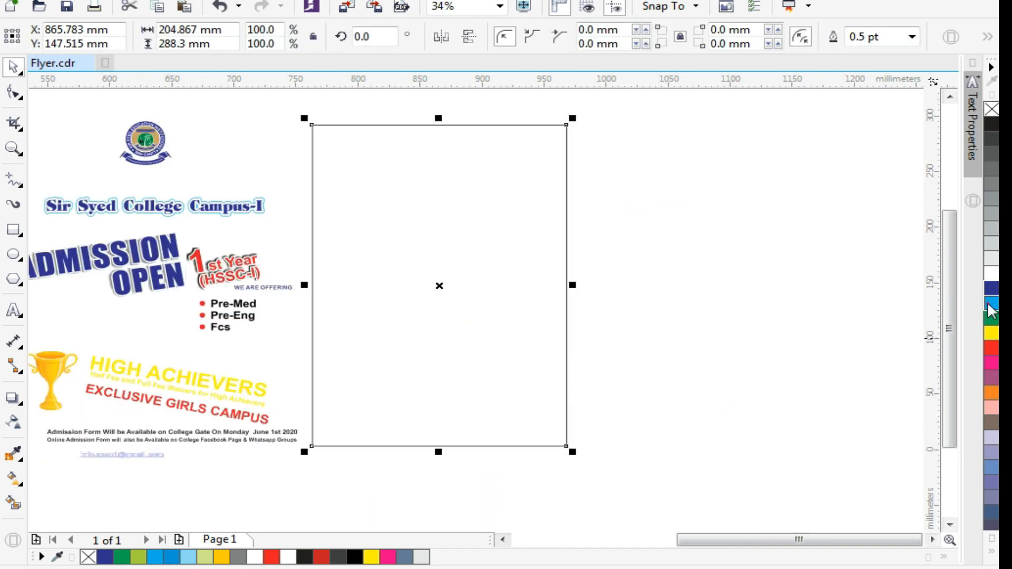
{"action": "left_click", "coordinate": [990, 303]}
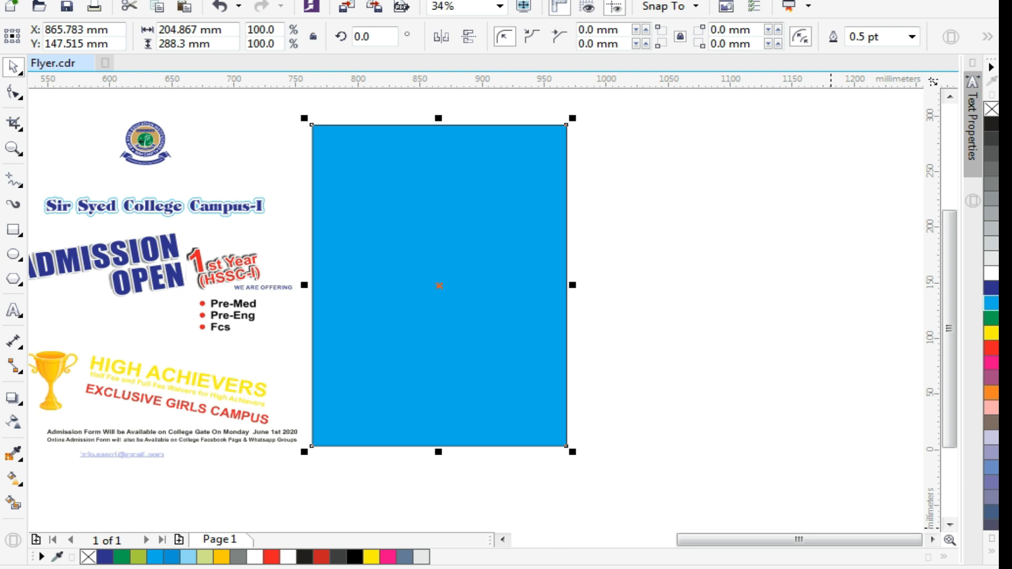
Step: Change the rectangle's fill to a light sky blue in Edit Fill and remove its outline
{"action": "key", "text": "shift+F11"}
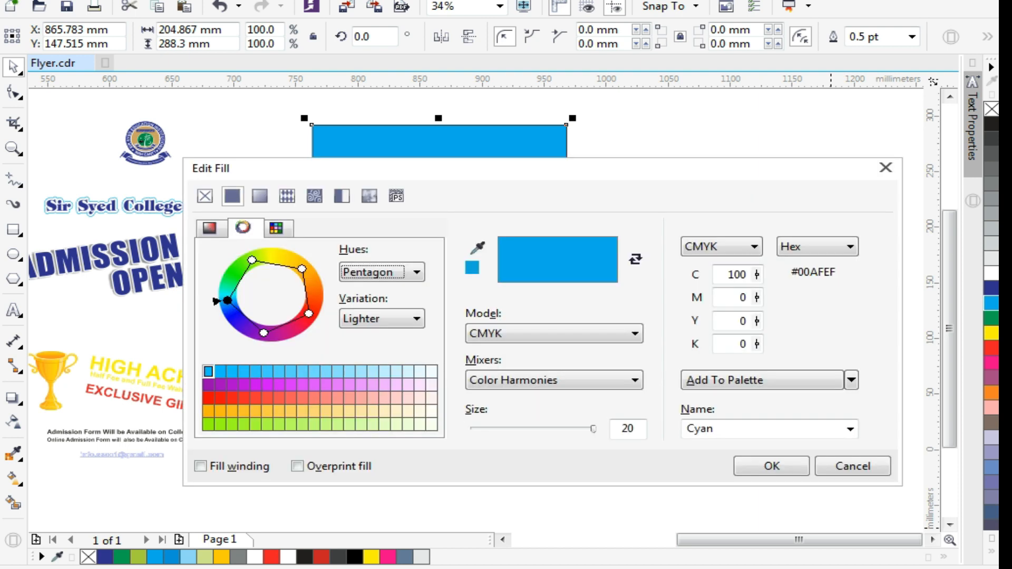
{"action": "left_click", "coordinate": [847, 464]}
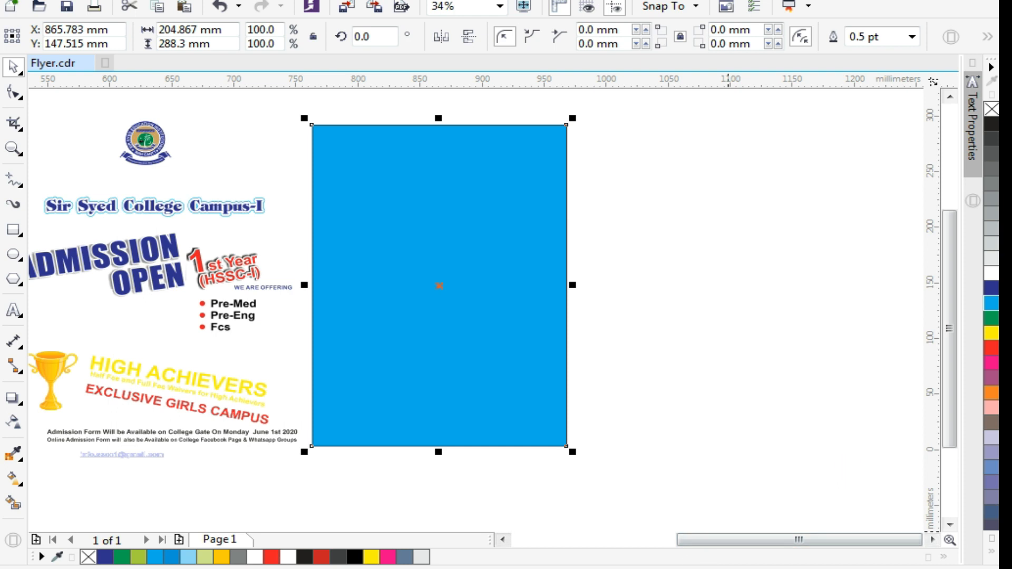
{"action": "key", "text": "shift+F11"}
{"action": "left_click", "coordinate": [209, 228]}
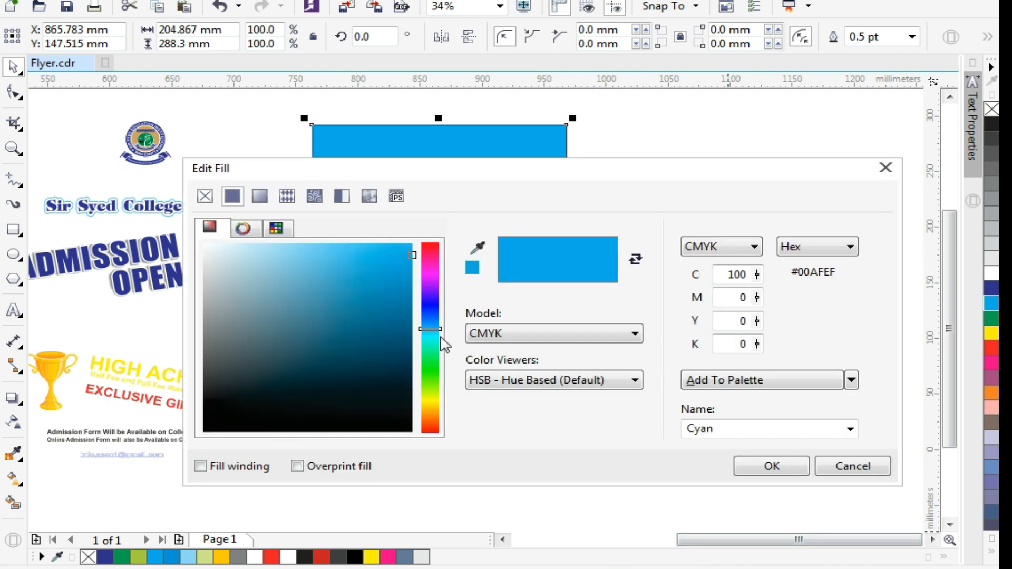
{"action": "left_click_drag", "start_coordinate": [439, 335], "coordinate": [430, 334]}
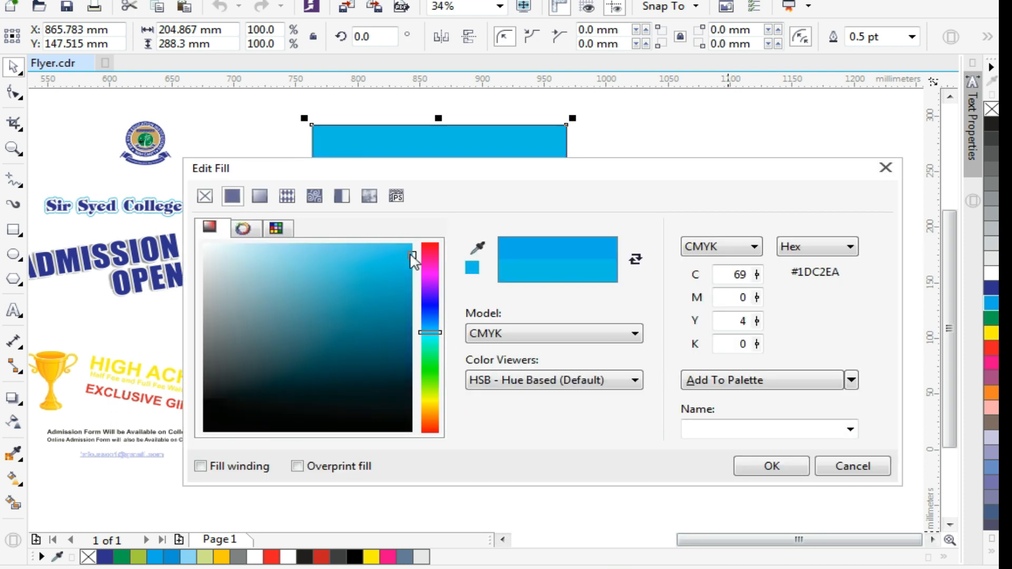
{"action": "left_click_drag", "start_coordinate": [413, 255], "coordinate": [296, 251]}
{"action": "left_click", "coordinate": [771, 466]}
{"action": "left_click", "coordinate": [497, 350]}
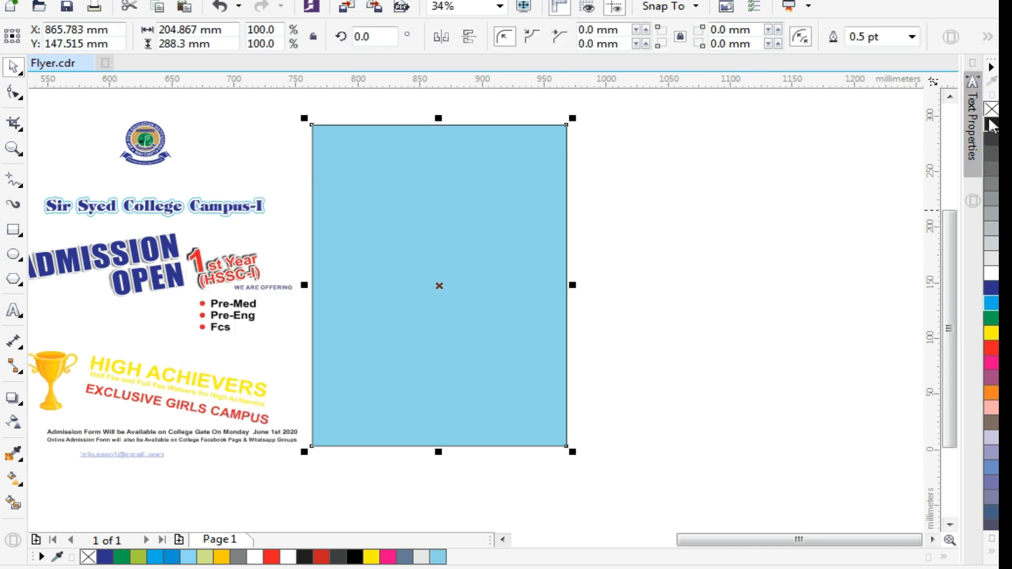
{"action": "left_click", "coordinate": [700, 242]}
Step: Place the building photo in front of the blue rectangle's upper part, enlarged to about 242 by 139 mm
{"action": "scroll", "coordinate": [614, 294], "scroll_direction": "down", "scroll_amount": 2}
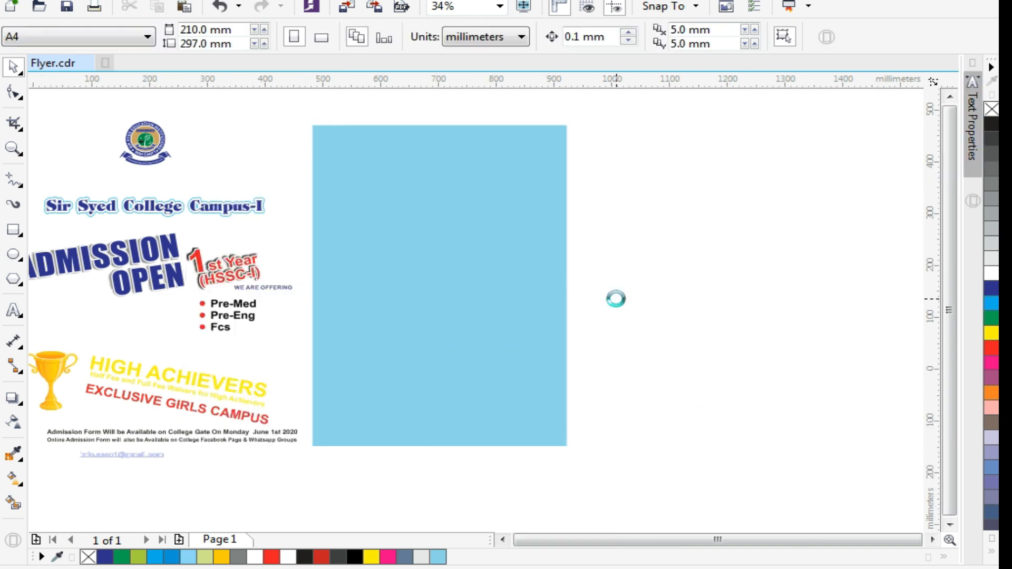
{"action": "key", "text": "z"}
{"action": "left_click_drag", "start_coordinate": [158, 126], "coordinate": [713, 398]}
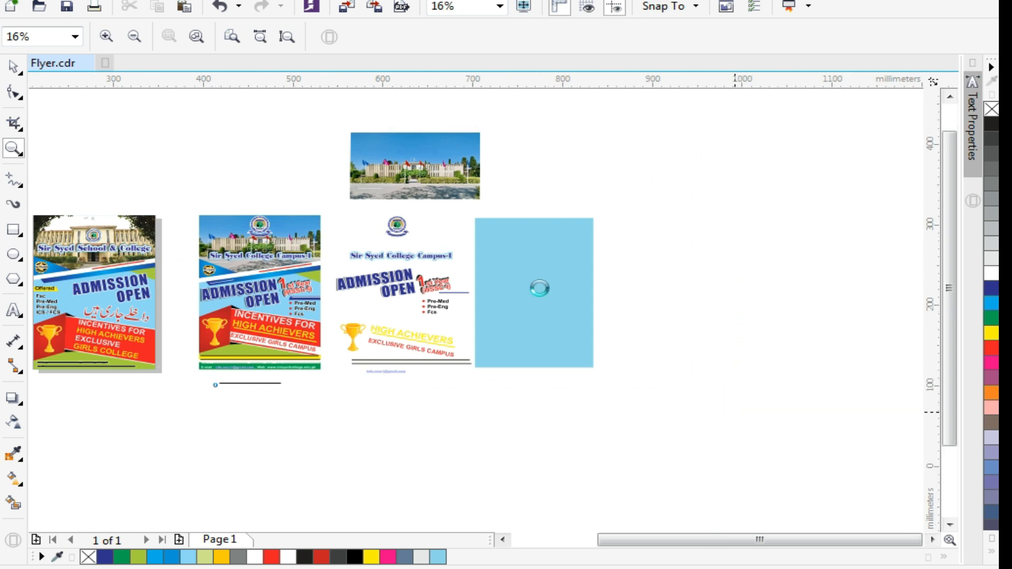
{"action": "left_click_drag", "start_coordinate": [427, 158], "coordinate": [607, 285]}
{"action": "scroll", "coordinate": [767, 316], "scroll_direction": "up", "scroll_amount": 3}
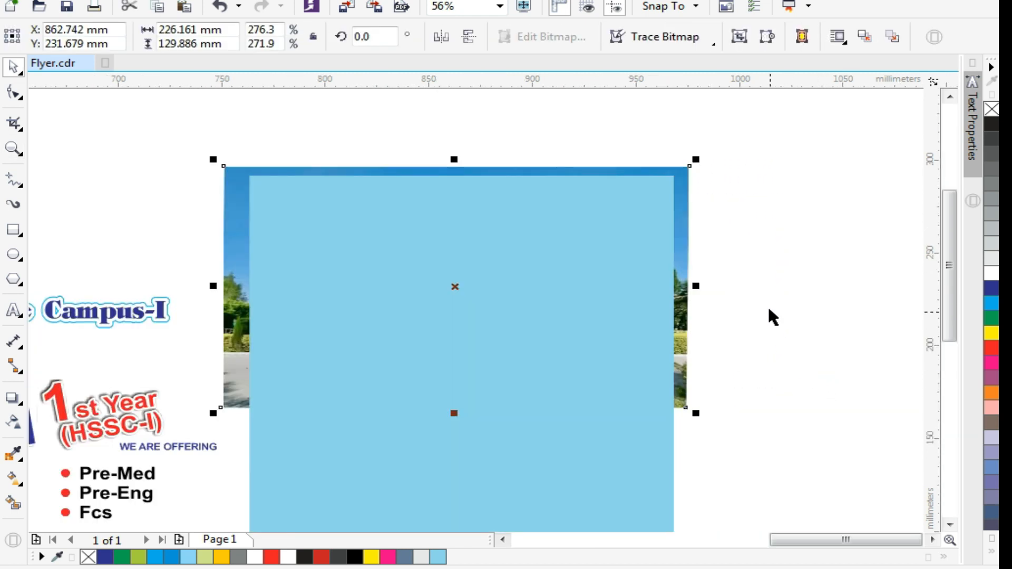
{"action": "key", "text": "shift+Page_Up"}
{"action": "left_click_drag", "start_coordinate": [696, 159], "coordinate": [712, 151]}
Step: PowerClip the building photo inside the light blue rectangle
{"action": "right_click", "coordinate": [674, 185]}
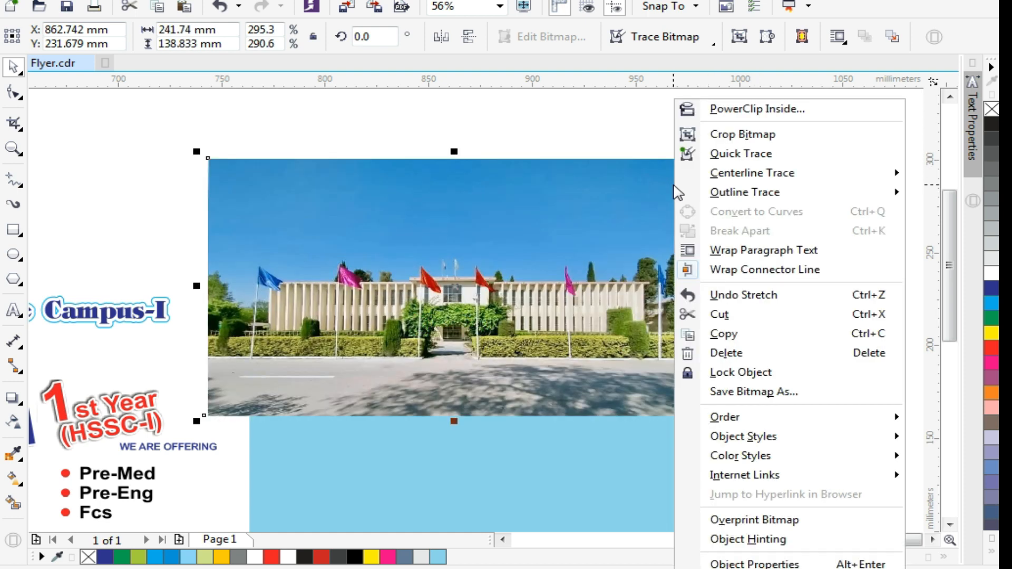
{"action": "left_click", "coordinate": [740, 107]}
{"action": "left_click", "coordinate": [627, 477]}
{"action": "left_click", "coordinate": [776, 437]}
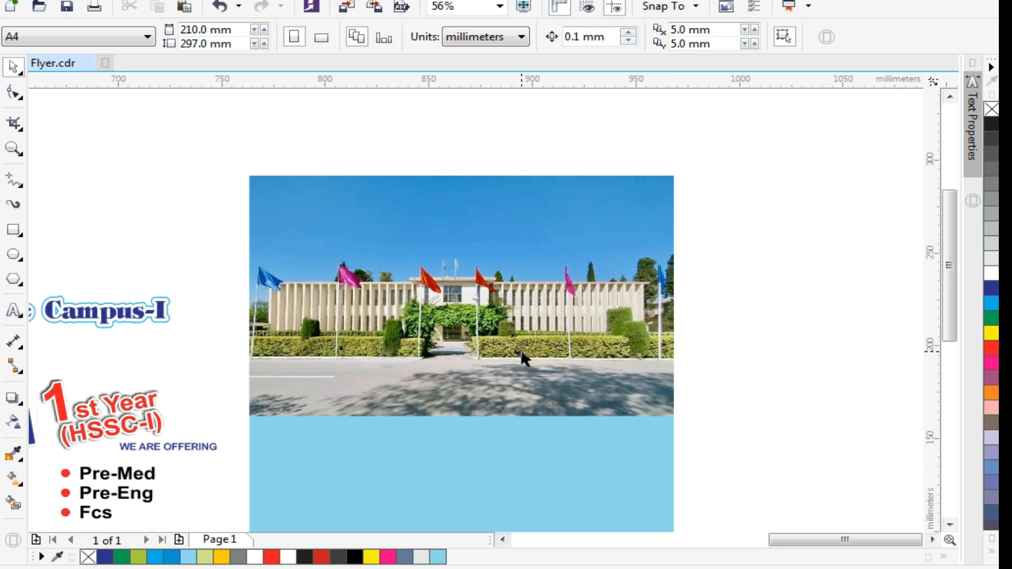
Step: Move the college crest onto the sky area of the building photo, in front of the photo, just below its upper edge
{"action": "scroll", "coordinate": [580, 265], "scroll_direction": "down", "scroll_amount": 2}
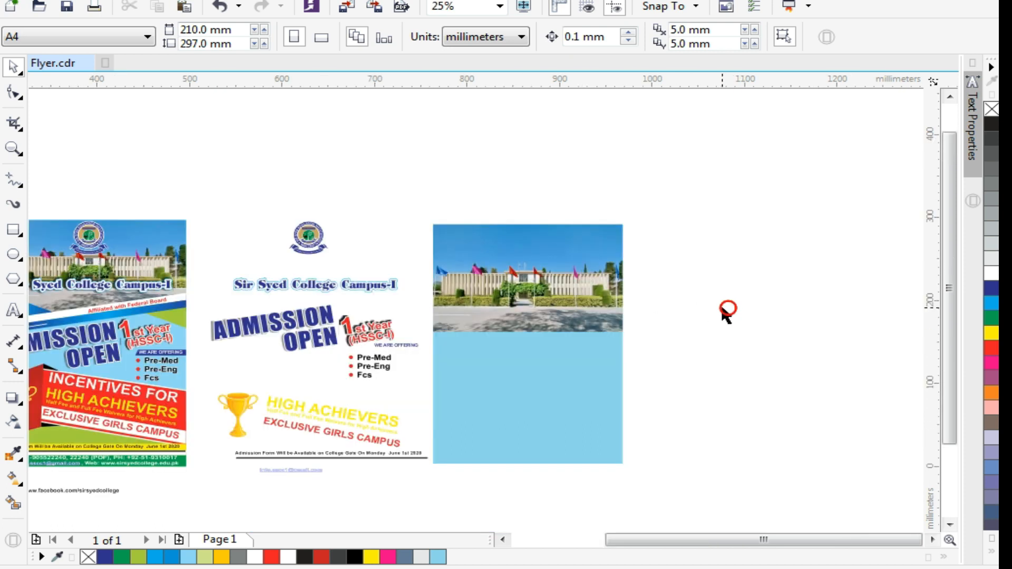
{"action": "left_click", "coordinate": [309, 238]}
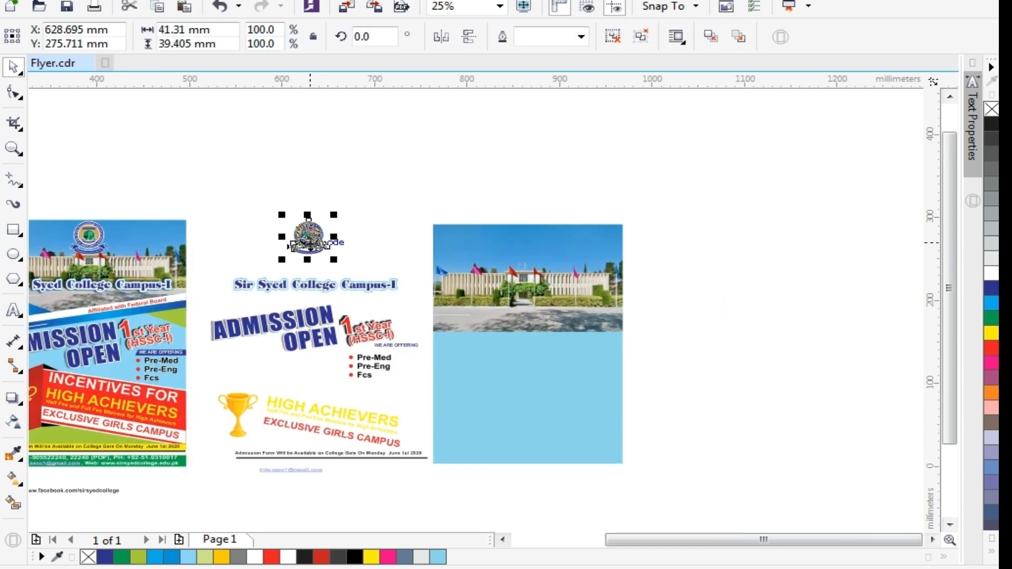
{"action": "left_click_drag", "start_coordinate": [308, 243], "coordinate": [515, 269]}
{"action": "key", "text": "z"}
{"action": "left_click_drag", "start_coordinate": [366, 172], "coordinate": [653, 333]}
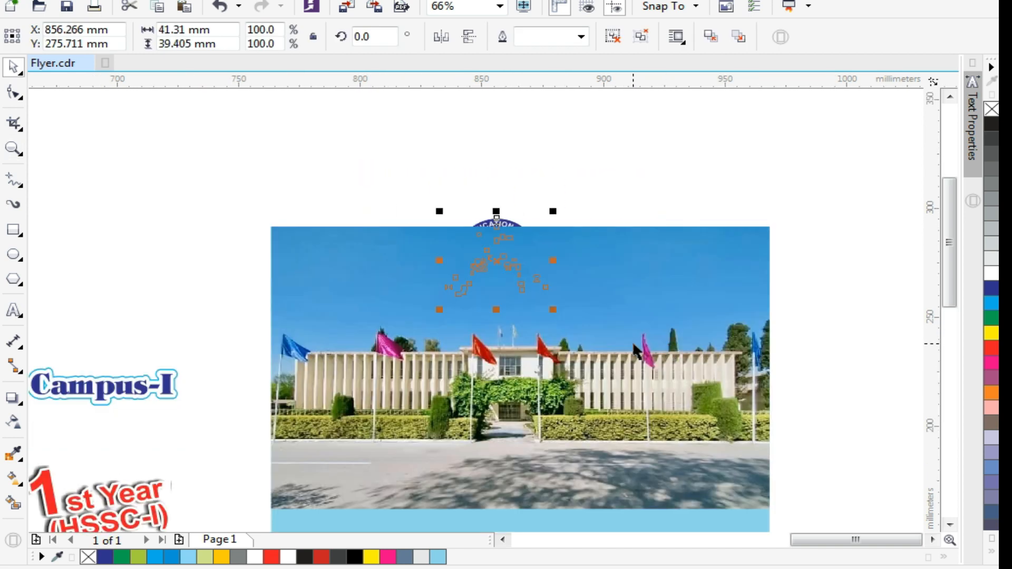
{"action": "left_click_drag", "start_coordinate": [536, 274], "coordinate": [536, 289]}
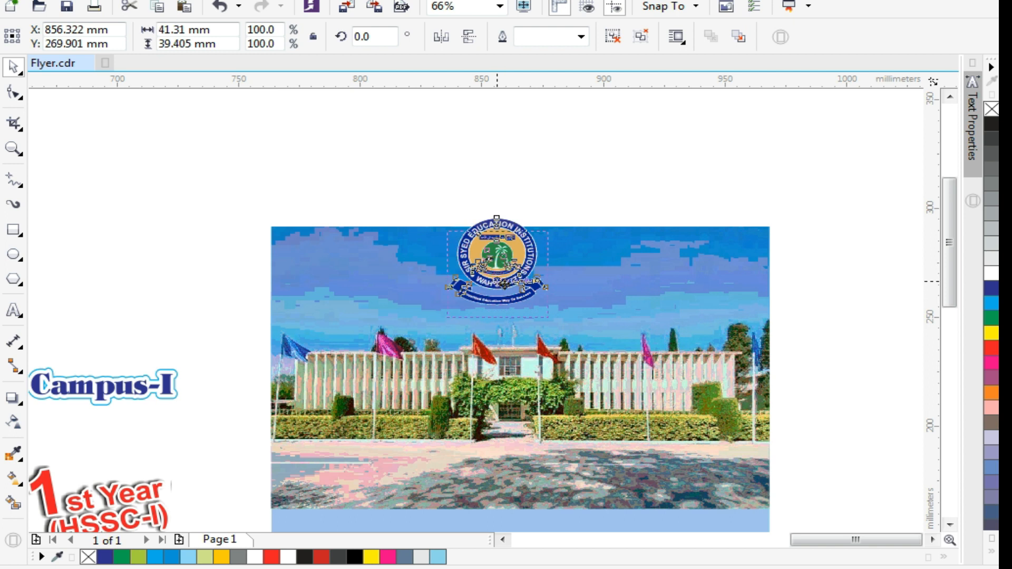
{"action": "key", "text": "Down"}
{"action": "key", "text": "Down"}
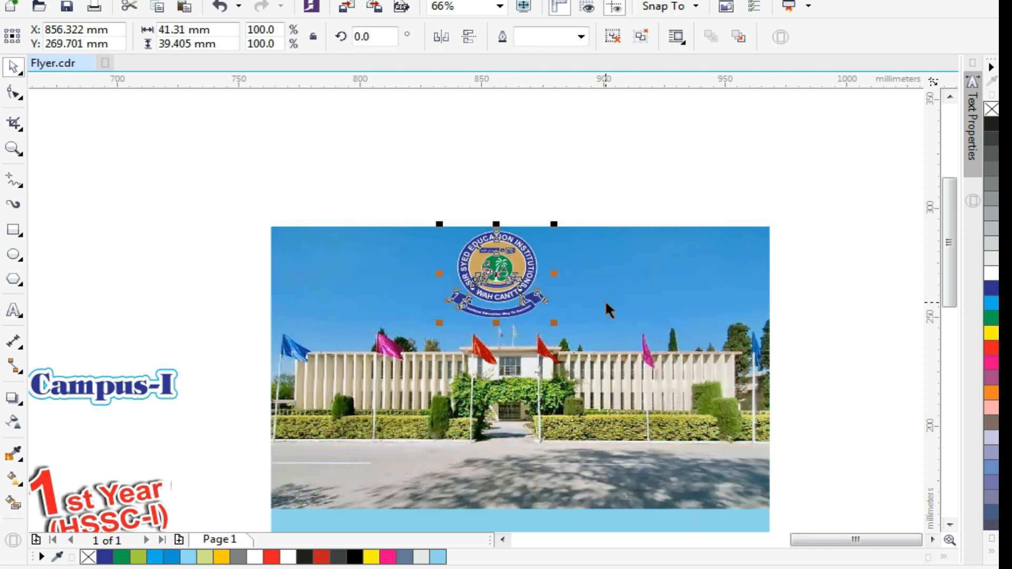
Step: Lower the crest slightly and centre it horizontally on the flyer background
{"action": "left_click", "coordinate": [602, 296], "text": "shift"}
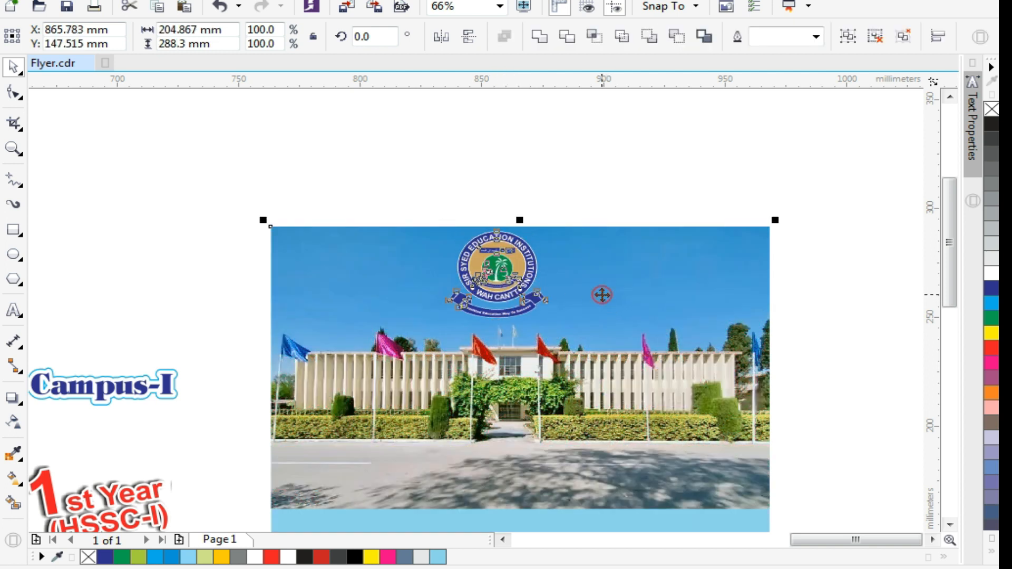
{"action": "key", "text": "c"}
{"action": "left_click", "coordinate": [560, 188]}
{"action": "left_click_drag", "start_coordinate": [514, 290], "coordinate": [604, 295]}
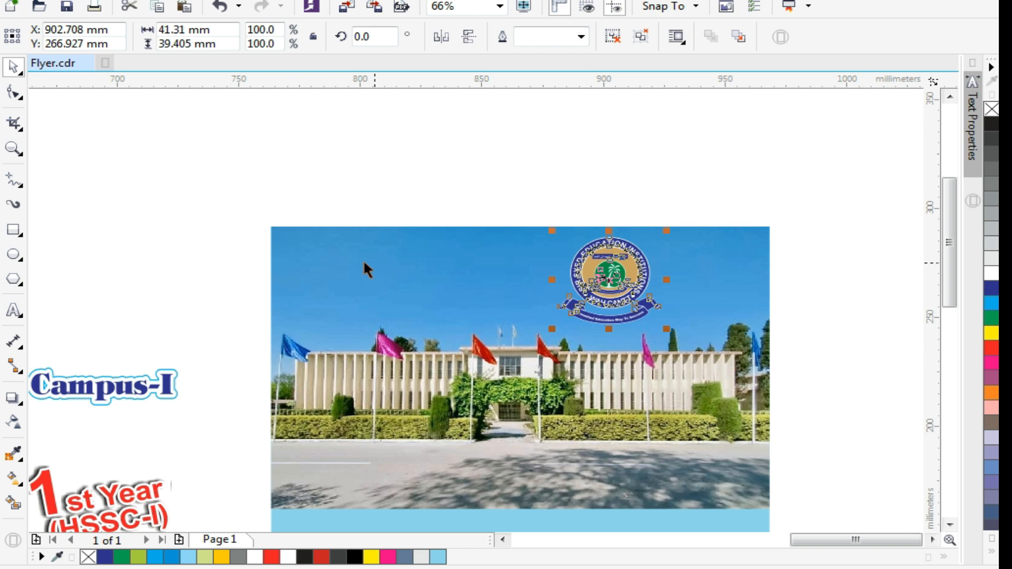
{"action": "left_click", "coordinate": [304, 257]}
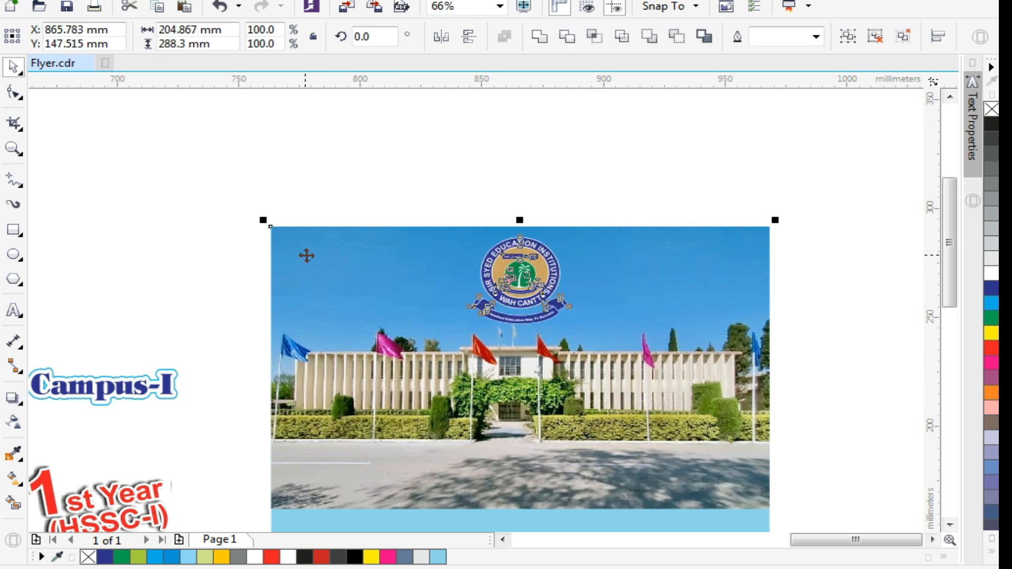
{"action": "left_click", "coordinate": [317, 203]}
Step: Move the "Sir Syed College Campus-I" title in front of the photo, over the hedge below the building
{"action": "scroll", "coordinate": [436, 172], "scroll_direction": "down", "scroll_amount": 2}
{"action": "left_click", "coordinate": [266, 278]}
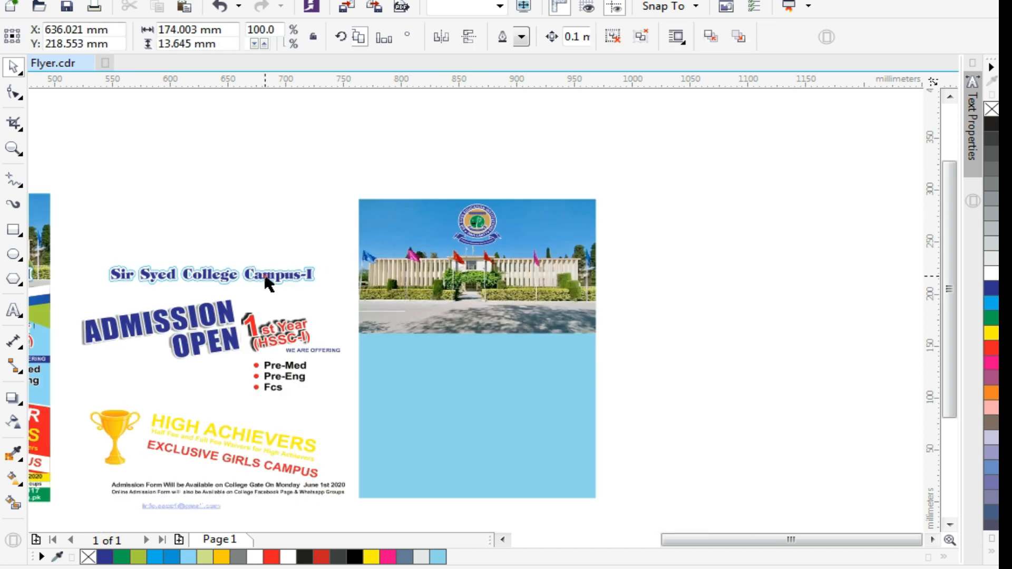
{"action": "left_click_drag", "start_coordinate": [262, 274], "coordinate": [520, 299]}
{"action": "key", "text": "z"}
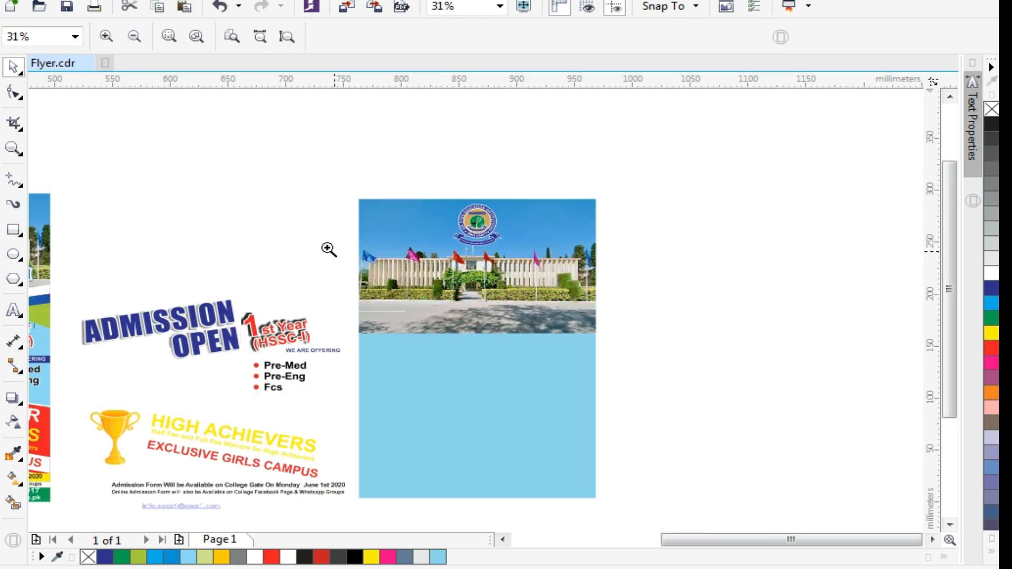
{"action": "left_click_drag", "start_coordinate": [310, 239], "coordinate": [631, 349]}
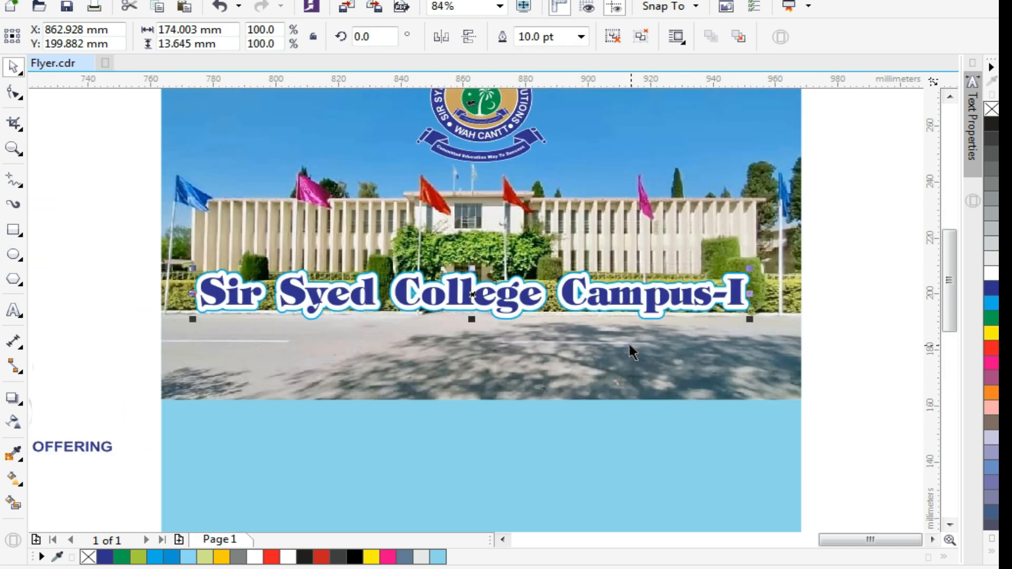
Step: Examine the white and blue outlines around the college title's letters up close
{"action": "left_click", "coordinate": [855, 365]}
{"action": "key", "text": "F2"}
{"action": "left_click_drag", "start_coordinate": [125, 230], "coordinate": [833, 417]}
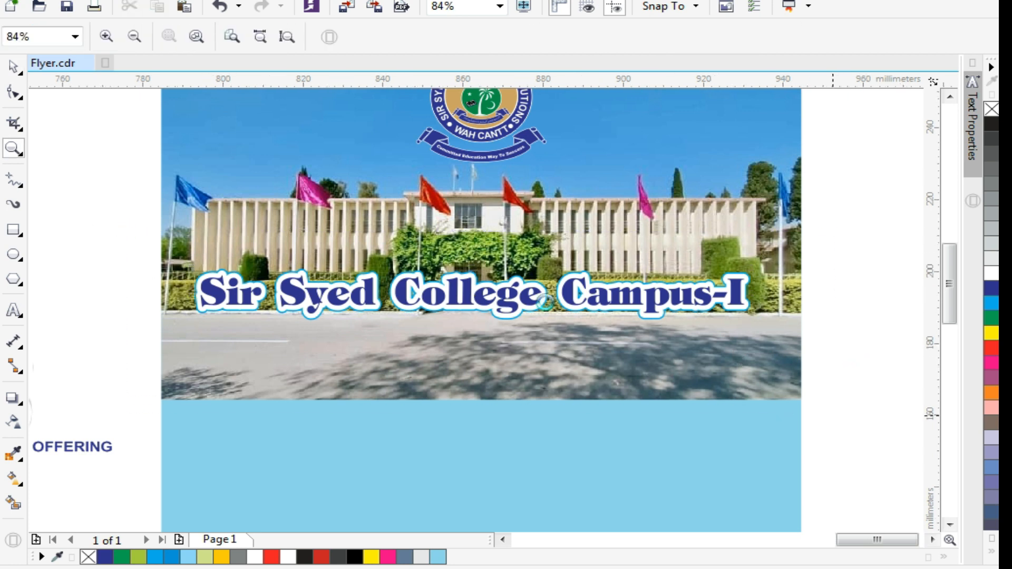
{"action": "left_click", "coordinate": [410, 274]}
{"action": "key", "text": "z"}
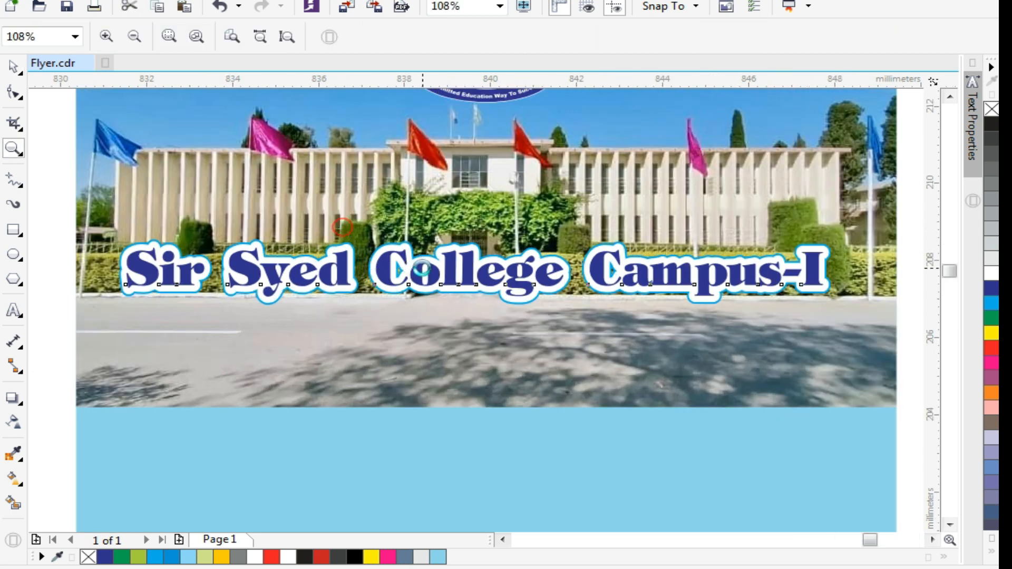
{"action": "left_click_drag", "start_coordinate": [345, 232], "coordinate": [419, 260]}
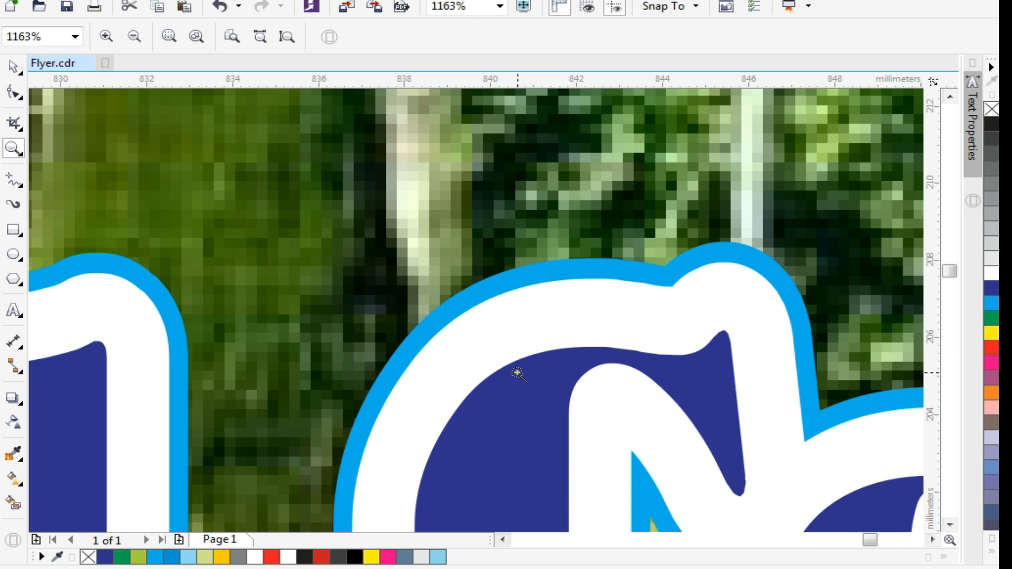
{"action": "scroll", "coordinate": [395, 287], "scroll_direction": "down", "scroll_amount": 1}
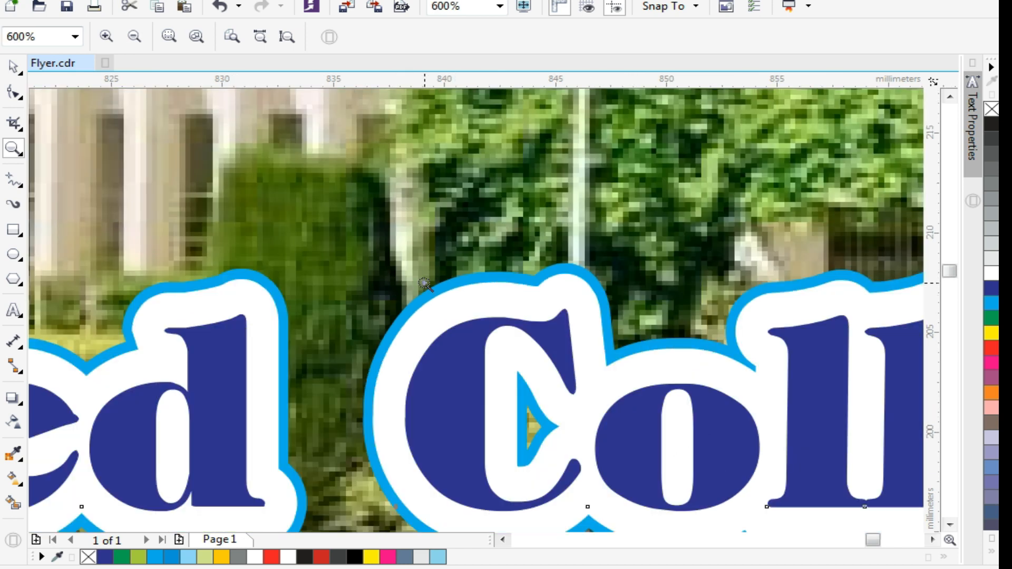
Step: Examine the slanted white and blue bands below the college title on the finished reference flyer
{"action": "scroll", "coordinate": [363, 233], "scroll_direction": "down", "scroll_amount": 1}
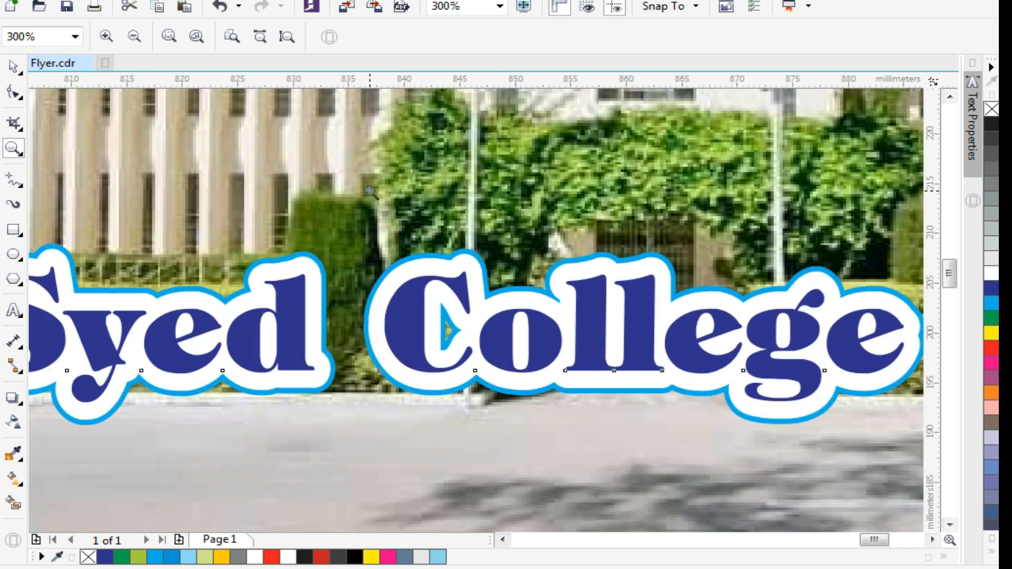
{"action": "scroll", "coordinate": [372, 205], "scroll_direction": "down", "scroll_amount": 1}
{"action": "key", "text": "space"}
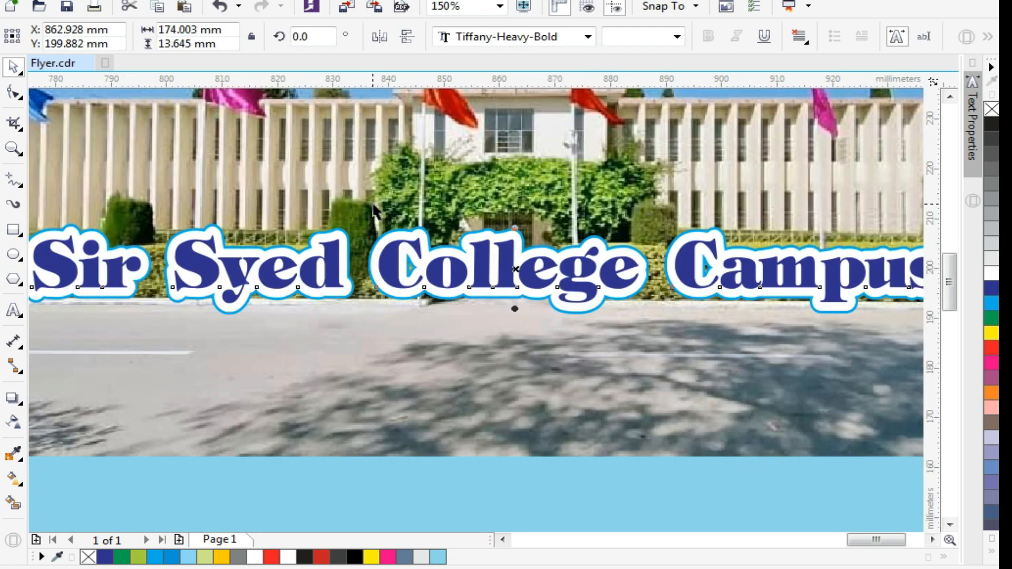
{"action": "scroll", "coordinate": [380, 210], "scroll_direction": "down", "scroll_amount": 1}
{"action": "left_click", "coordinate": [372, 315]}
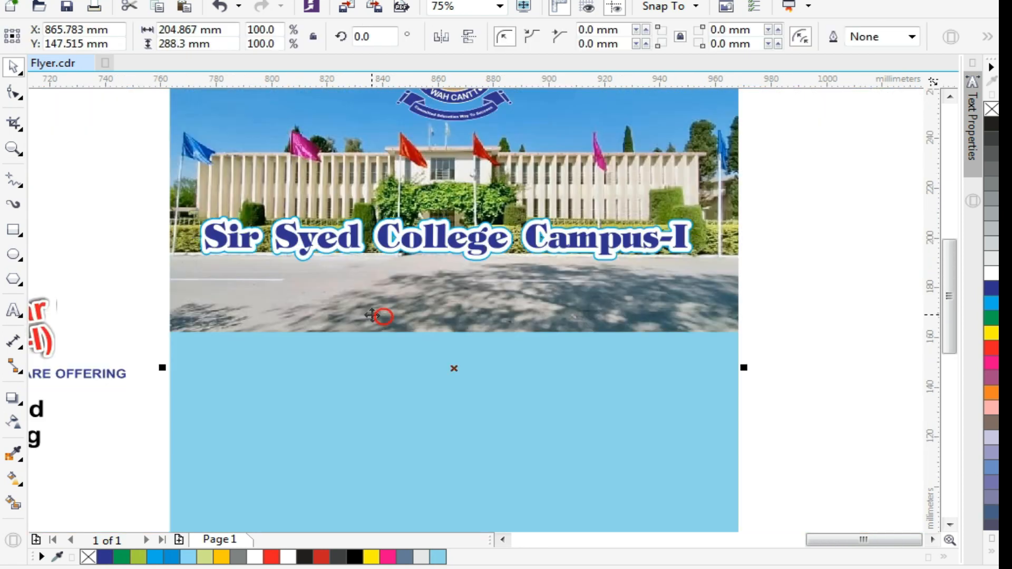
{"action": "key", "text": "F4"}
{"action": "left_click", "coordinate": [352, 257]}
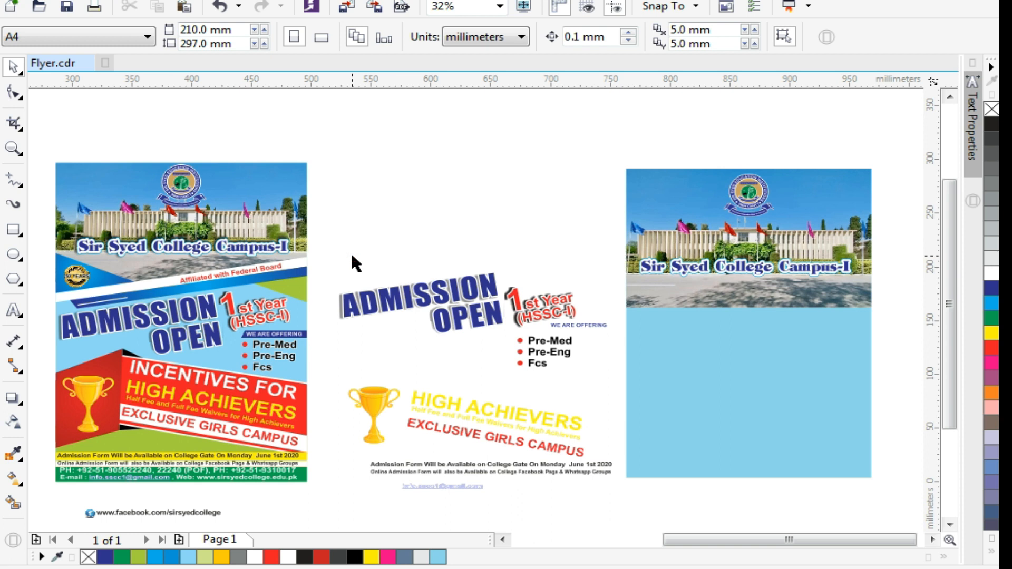
{"action": "key", "text": "z"}
{"action": "left_click", "coordinate": [324, 325]}
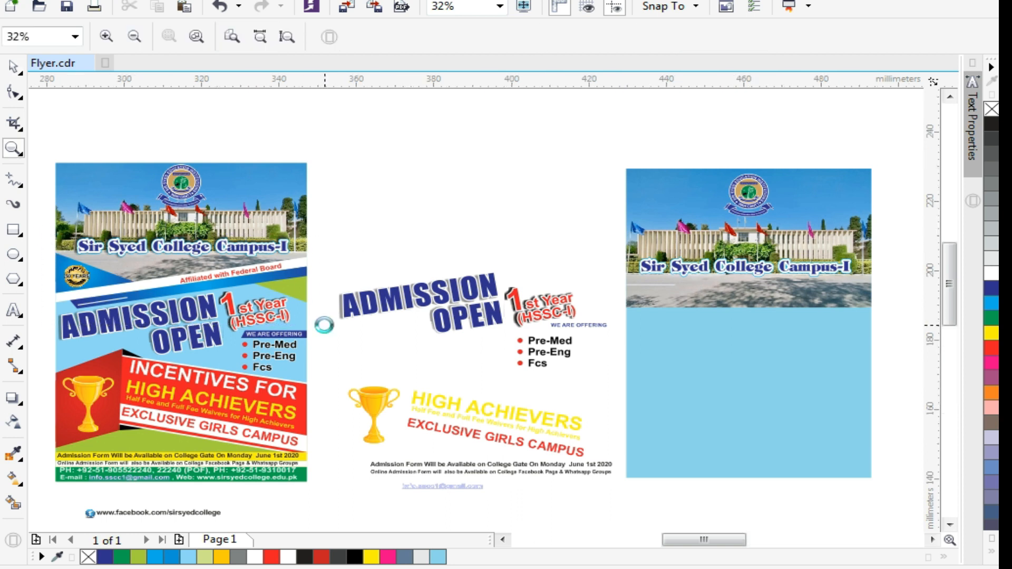
{"action": "key", "text": "space"}
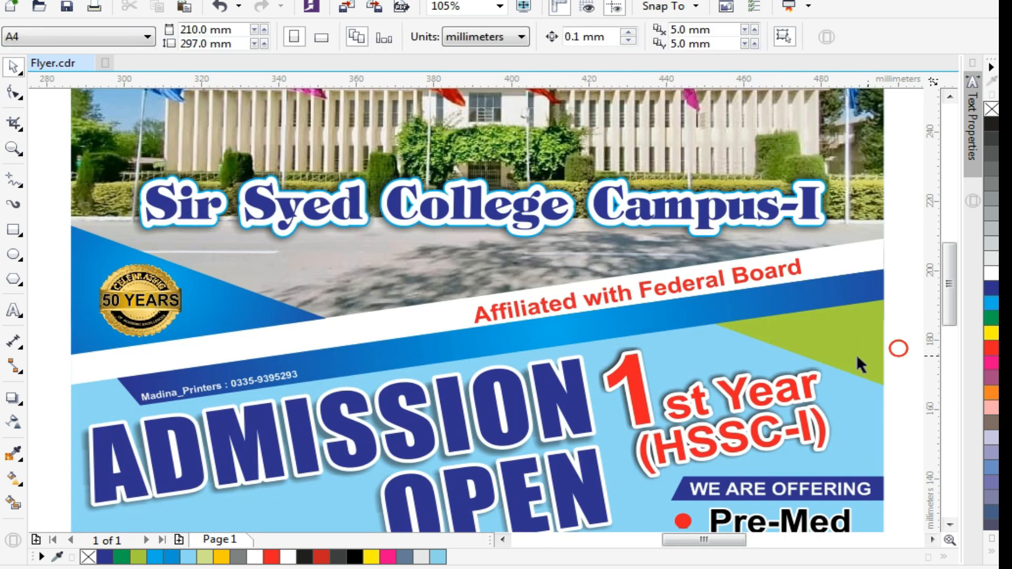
Step: Draw a long, thin horizontal rectangle about 215.5 mm wide and 11.4 mm high over the reference flyer's slanted bands
{"action": "left_click", "coordinate": [14, 230]}
{"action": "left_click_drag", "start_coordinate": [150, 272], "coordinate": [892, 312]}
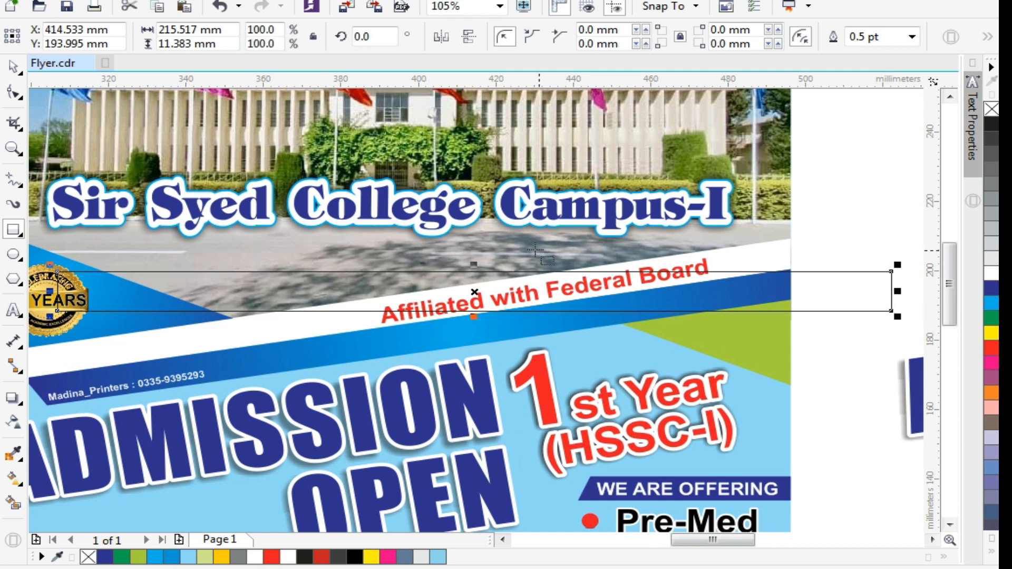
{"action": "scroll", "coordinate": [520, 256], "scroll_direction": "down", "scroll_amount": 2}
{"action": "key", "text": "space"}
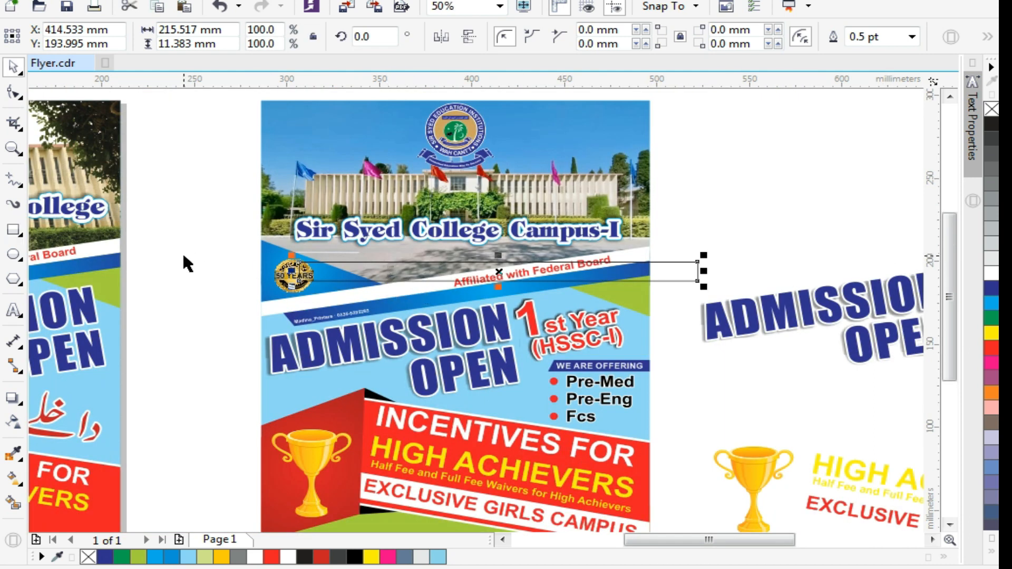
Step: Trace the slanted white band on the reference flyer as a closed four-point outline with the Pen tool
{"action": "left_click", "coordinate": [16, 181]}
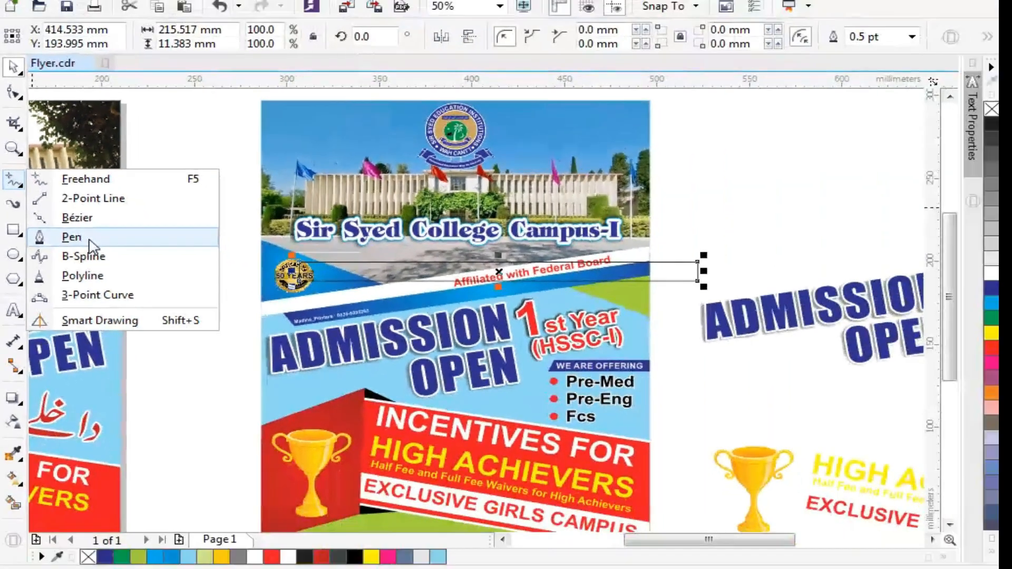
{"action": "left_click", "coordinate": [90, 242]}
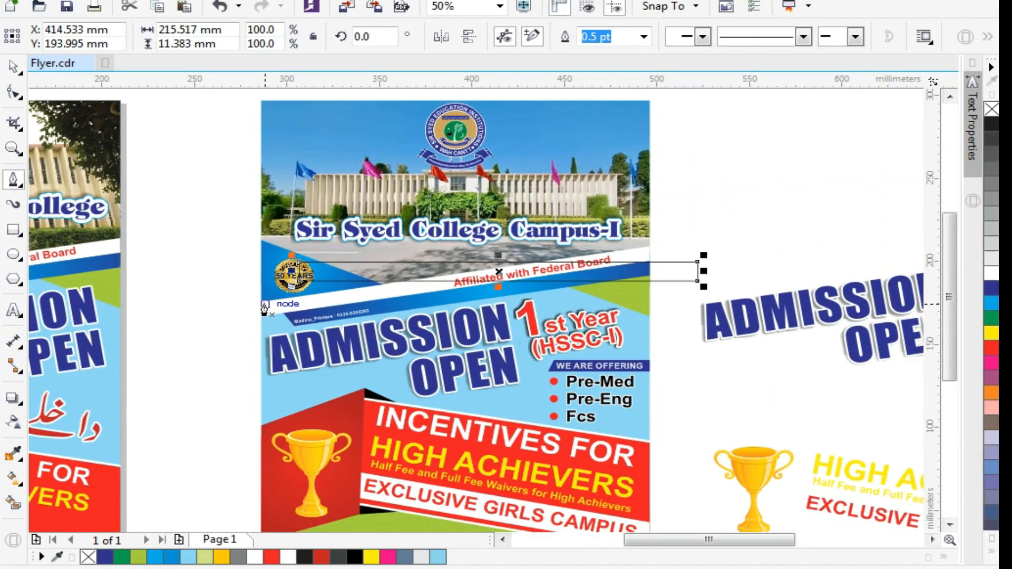
{"action": "left_click", "coordinate": [262, 308]}
{"action": "left_click", "coordinate": [650, 247]}
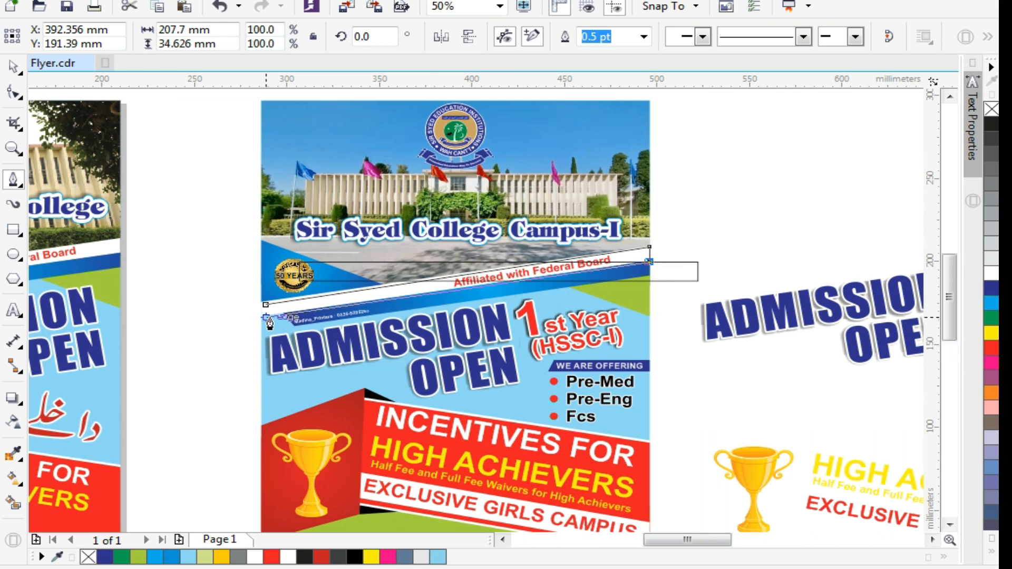
{"action": "scroll", "coordinate": [261, 327], "scroll_direction": "up", "scroll_amount": 3}
{"action": "left_click", "coordinate": [244, 307]}
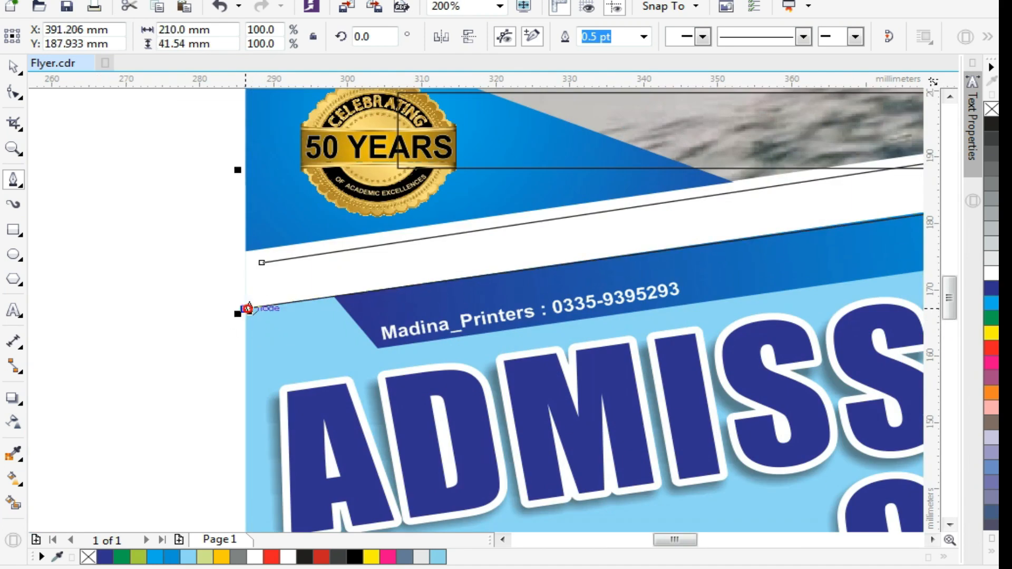
{"action": "left_click", "coordinate": [262, 262]}
{"action": "key", "text": "space"}
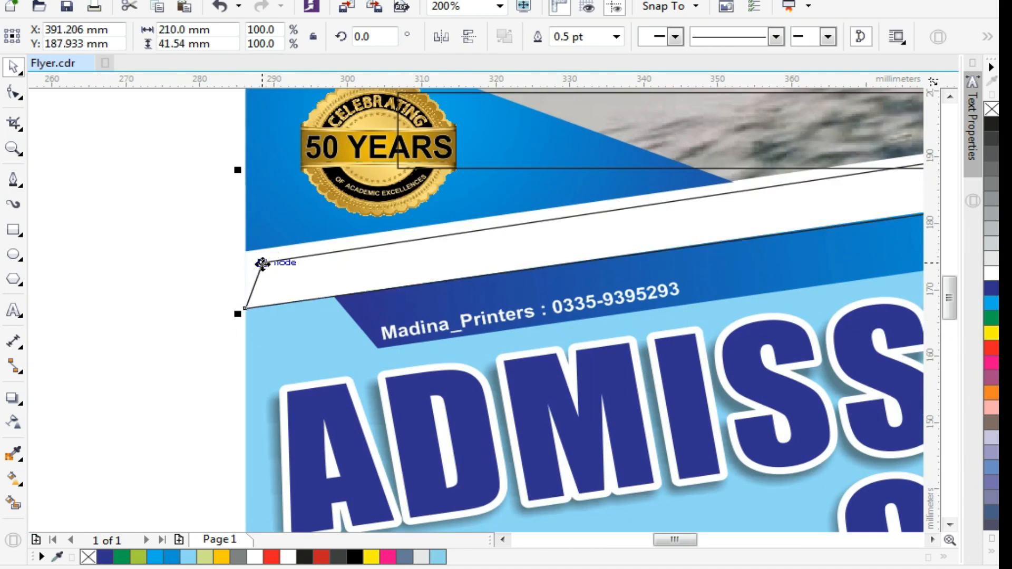
Step: Snap the traced outline's stray upper-left node to the flyer's edge at the white band's corner, then discard the outline
{"action": "key", "text": "F10"}
{"action": "left_click_drag", "start_coordinate": [262, 265], "coordinate": [246, 251]}
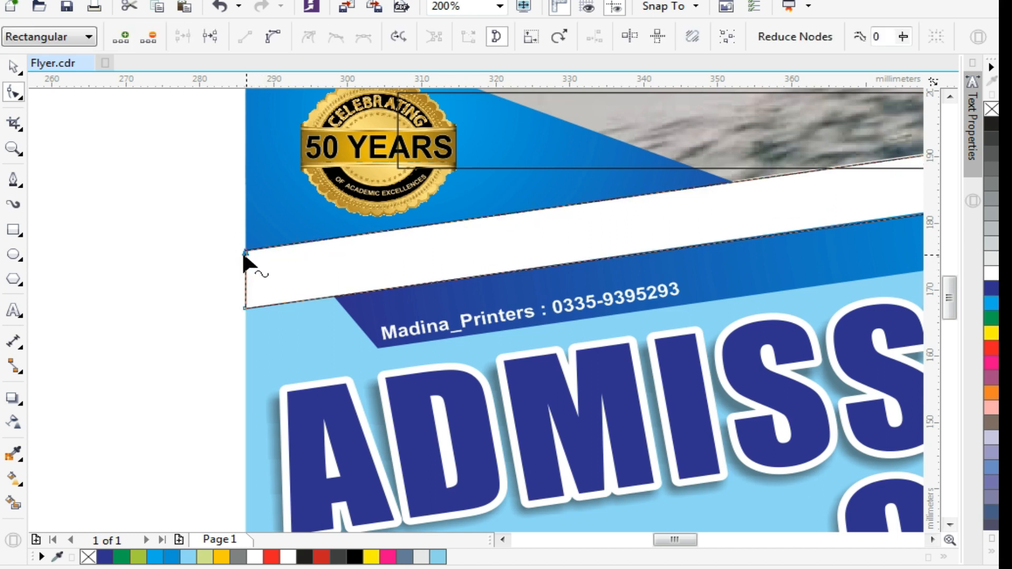
{"action": "scroll", "coordinate": [232, 250], "scroll_direction": "down", "scroll_amount": 2}
{"action": "key", "text": "space"}
{"action": "left_click", "coordinate": [165, 232]}
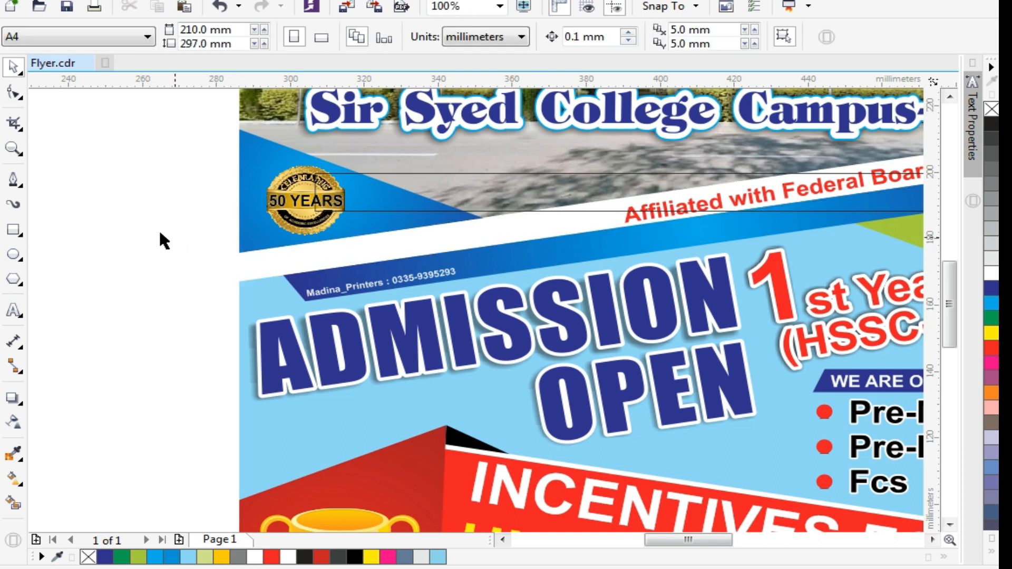
Step: Move the thin rectangle onto the new flyer, across the lower edge of the building photo
{"action": "scroll", "coordinate": [136, 200], "scroll_direction": "down", "scroll_amount": 2}
{"action": "scroll", "coordinate": [140, 200], "scroll_direction": "down", "scroll_amount": 1}
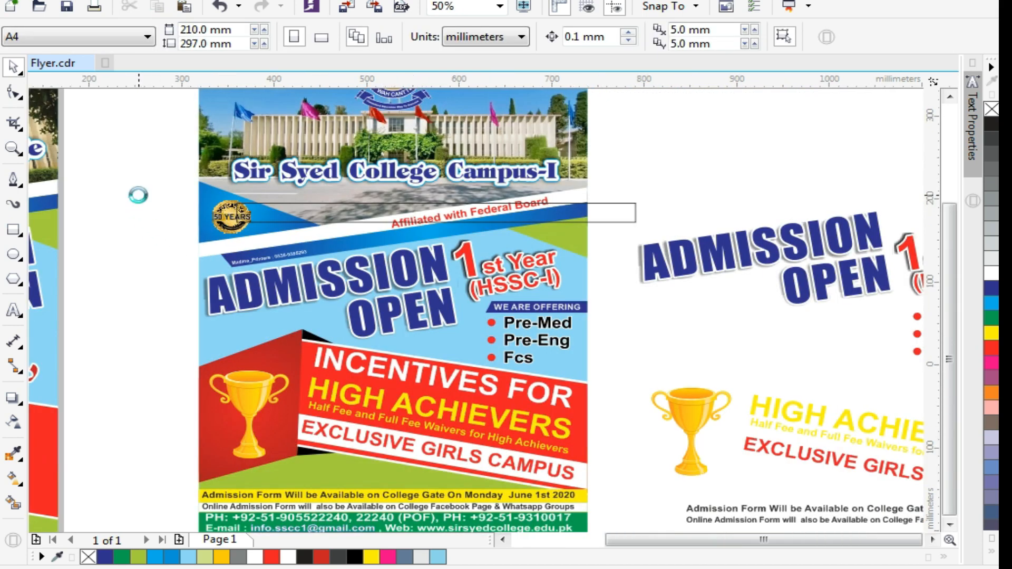
{"action": "left_click_drag", "start_coordinate": [210, 211], "coordinate": [640, 235]}
{"action": "key", "text": "F2"}
{"action": "left_click_drag", "start_coordinate": [522, 139], "coordinate": [850, 287]}
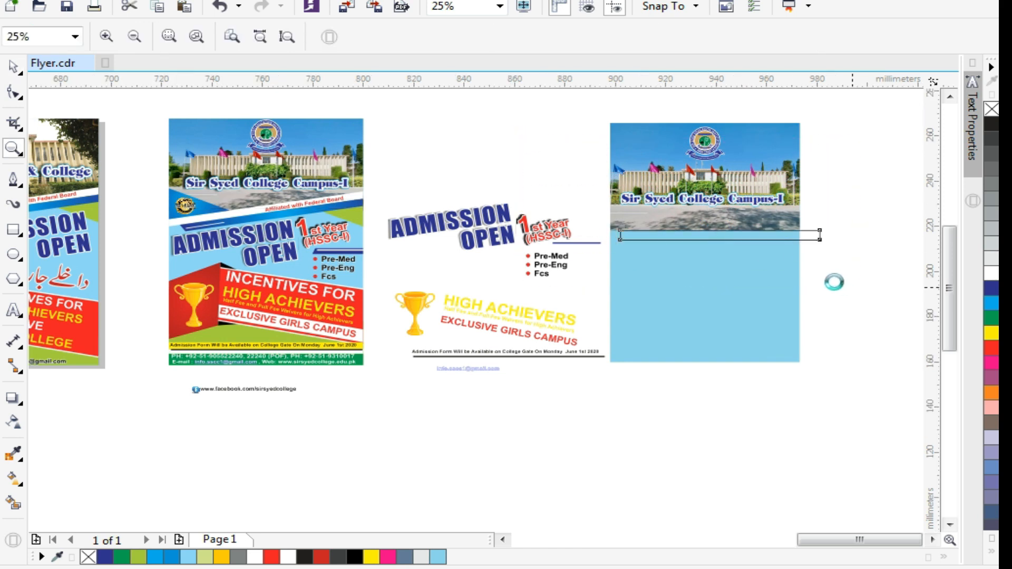
{"action": "left_click", "coordinate": [711, 369]}
{"action": "left_click_drag", "start_coordinate": [711, 369], "coordinate": [686, 357]}
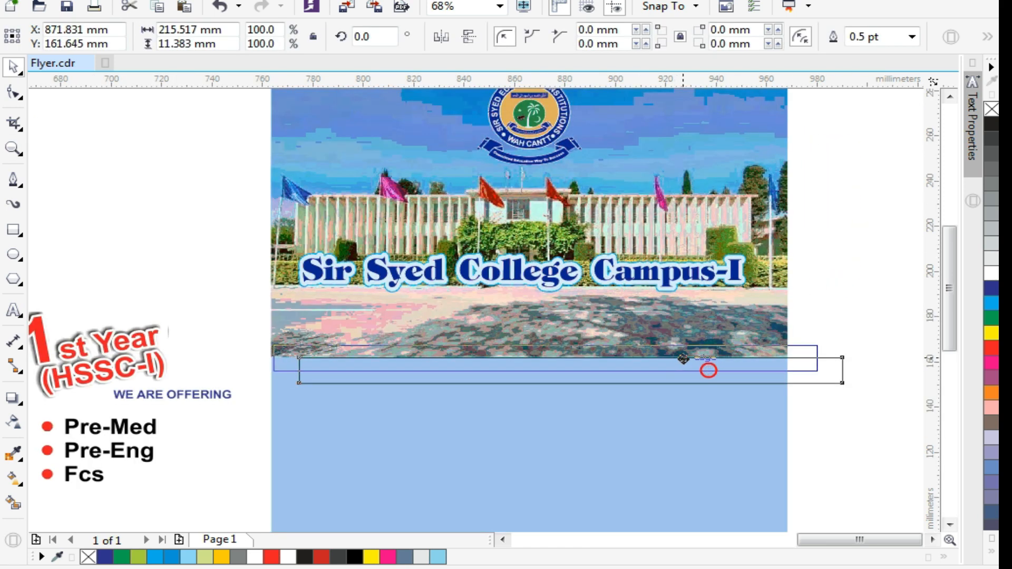
Step: Fill the thin rectangle with white and remove its outline
{"action": "key", "text": "F2"}
{"action": "left_click_drag", "start_coordinate": [189, 252], "coordinate": [855, 462]}
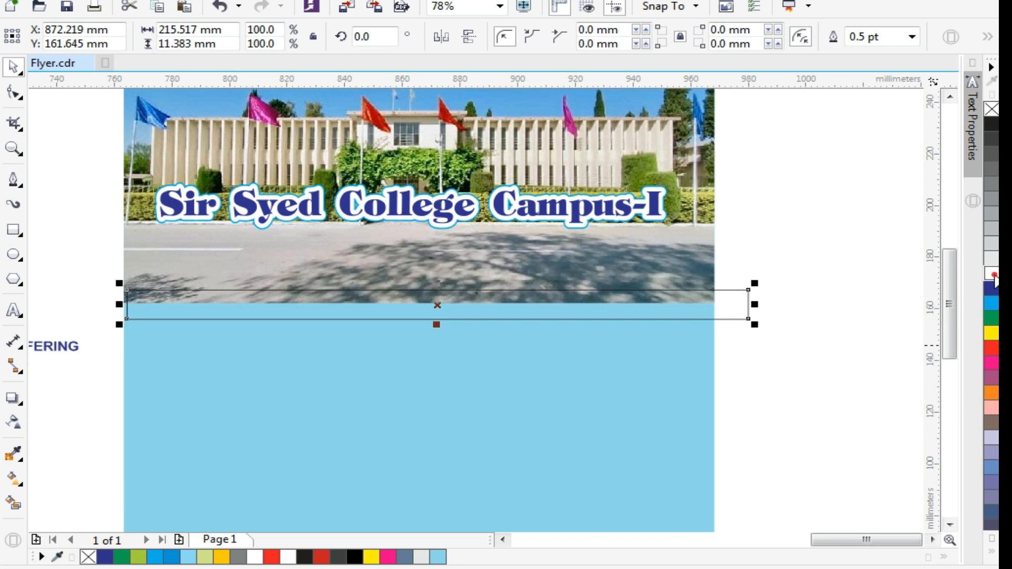
{"action": "left_click", "coordinate": [991, 273]}
{"action": "right_click", "coordinate": [990, 112]}
{"action": "left_click", "coordinate": [905, 183]}
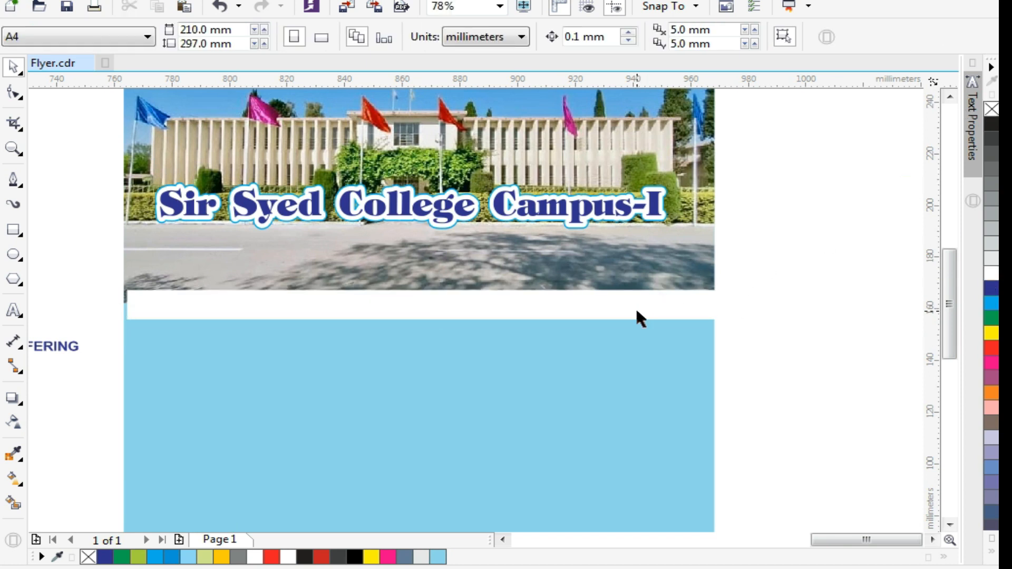
Step: Rotate the white band about 6.1° so it rises across the road, and place a duplicate directly below it, shifted right
{"action": "left_click_drag", "start_coordinate": [458, 312], "coordinate": [441, 308]}
{"action": "left_click", "coordinate": [441, 308]}
{"action": "left_click_drag", "start_coordinate": [737, 282], "coordinate": [683, 252]}
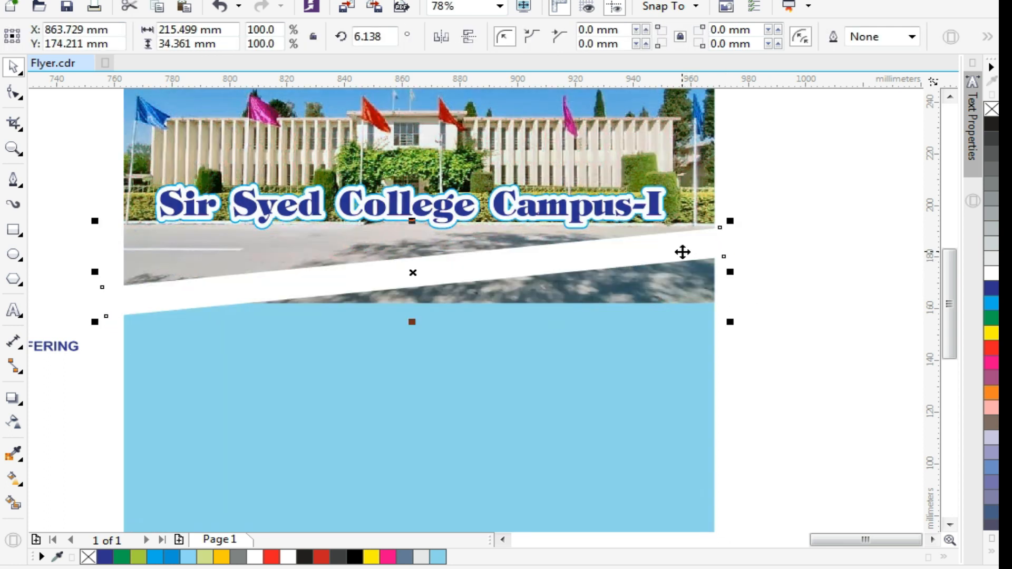
{"action": "left_click_drag", "start_coordinate": [617, 258], "coordinate": [673, 281]}
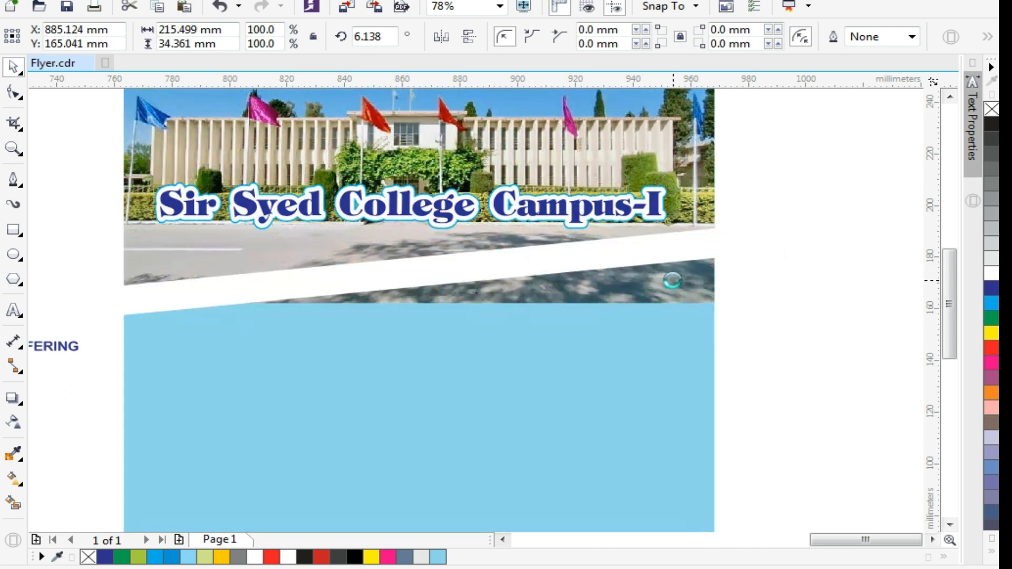
Step: Convert the duplicate band to curves and shift its lower-left node inward to give that end a slanted cut
{"action": "key", "text": "ctrl+q"}
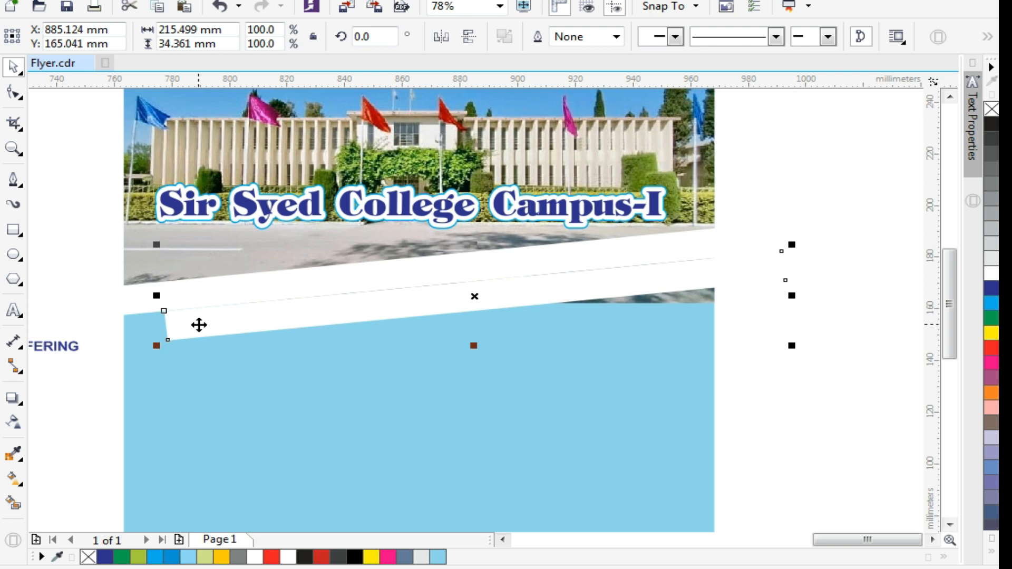
{"action": "key", "text": "F10"}
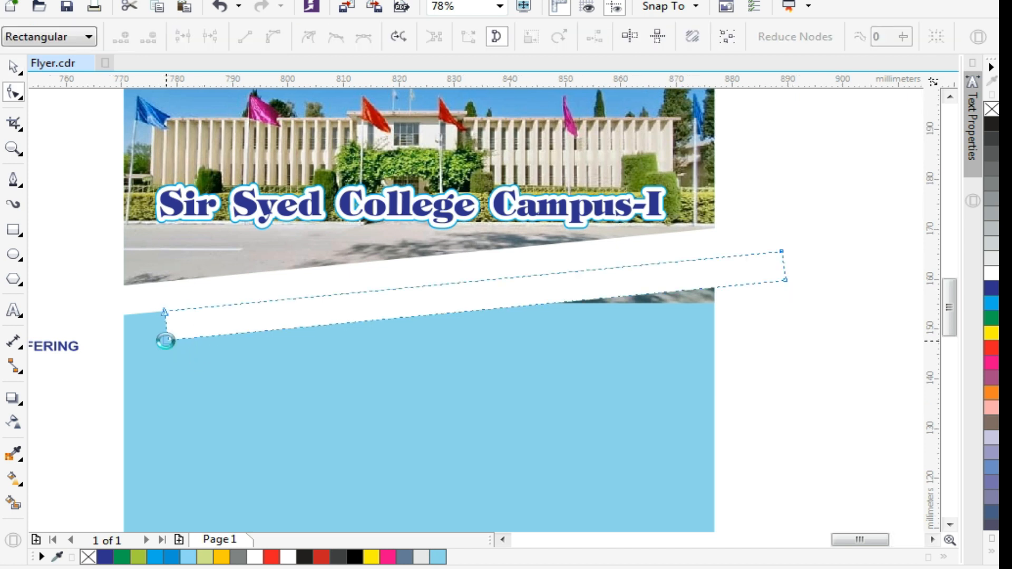
{"action": "scroll", "coordinate": [164, 336], "scroll_direction": "up", "scroll_amount": 2}
{"action": "left_click_drag", "start_coordinate": [168, 337], "coordinate": [203, 332]}
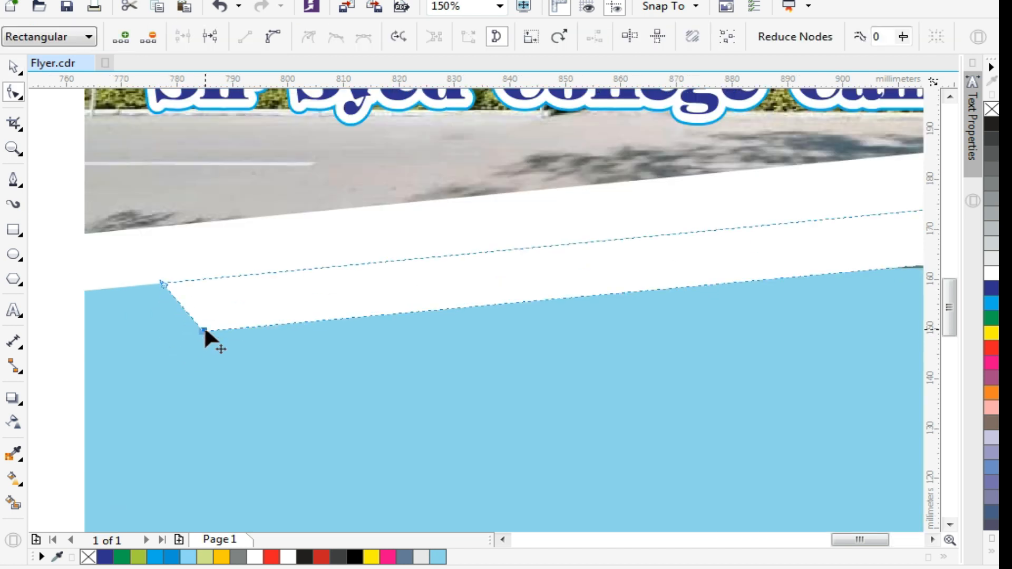
{"action": "key", "text": "space"}
Step: Compare the new flyer's slanted bands with those on the reference flyer
{"action": "scroll", "coordinate": [594, 289], "scroll_direction": "down", "scroll_amount": 2}
{"action": "scroll", "coordinate": [626, 288], "scroll_direction": "down", "scroll_amount": 1}
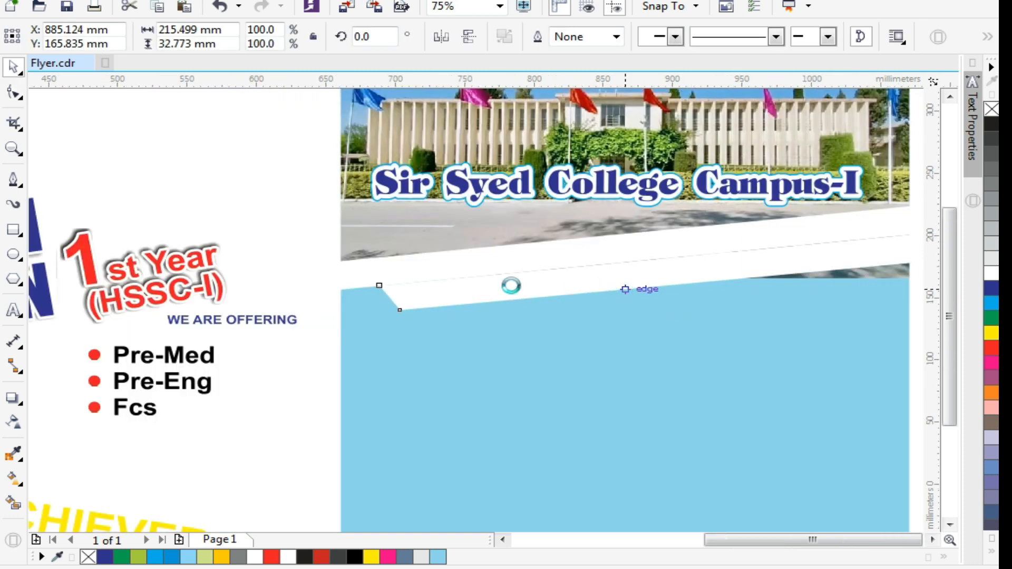
{"action": "key", "text": "z"}
{"action": "left_click_drag", "start_coordinate": [145, 271], "coordinate": [18, 338]}
{"action": "left_click_drag", "start_coordinate": [367, 244], "coordinate": [137, 173]}
{"action": "key", "text": "F3"}
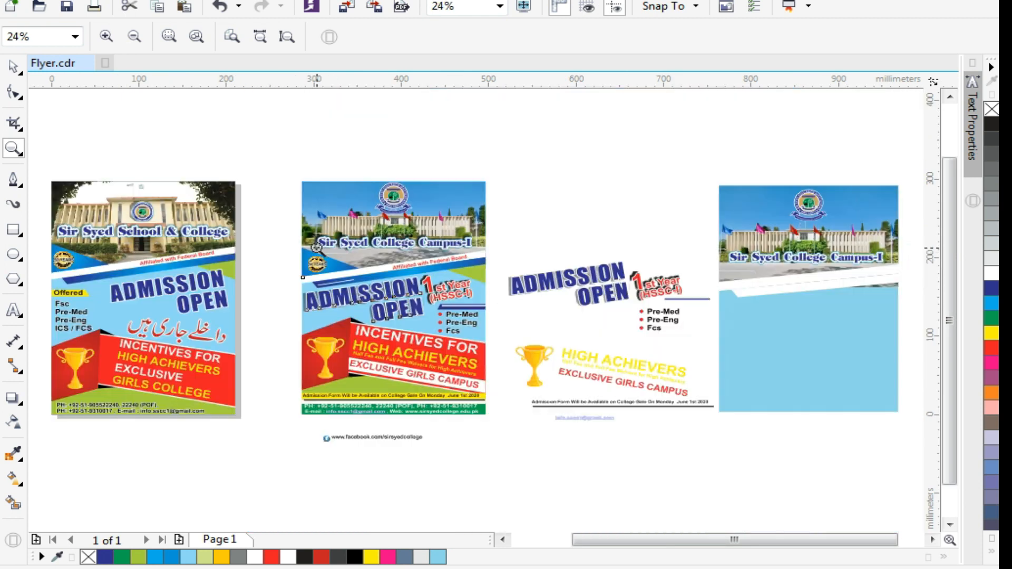
{"action": "key", "text": "F2"}
{"action": "left_click_drag", "start_coordinate": [676, 242], "coordinate": [920, 342]}
{"action": "left_click", "coordinate": [705, 269]}
{"action": "left_click_drag", "start_coordinate": [664, 274], "coordinate": [674, 295]}
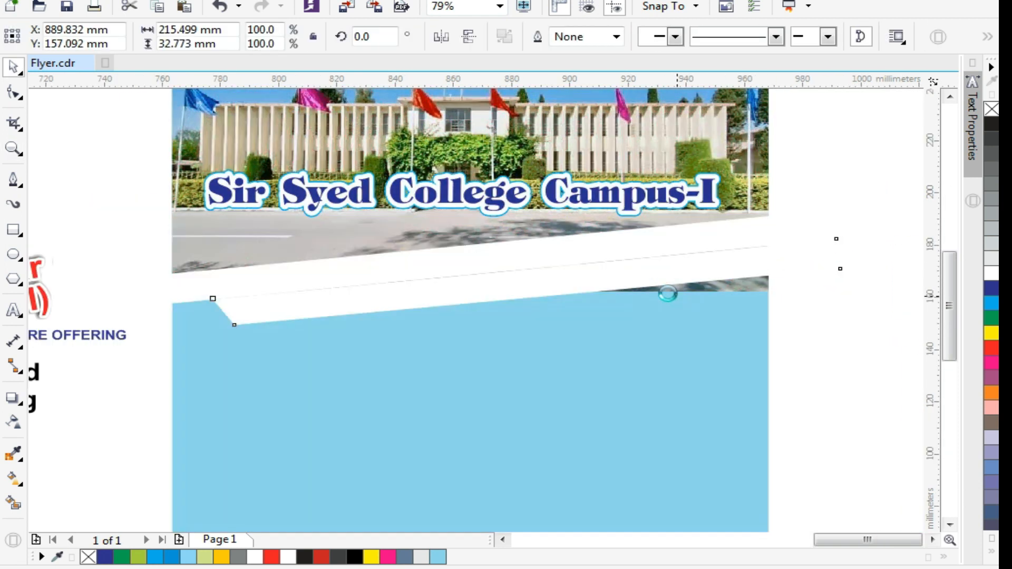
{"action": "key", "text": "ctrl+z"}
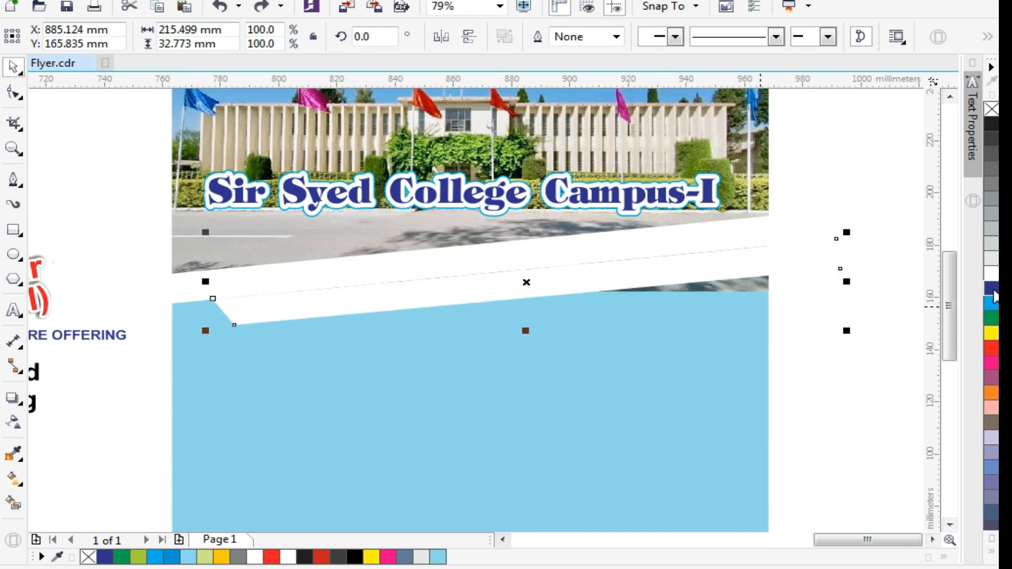
Step: Fill the lower band with dark blue and build a gradient from that dark blue to a teal blue
{"action": "left_click", "coordinate": [993, 290]}
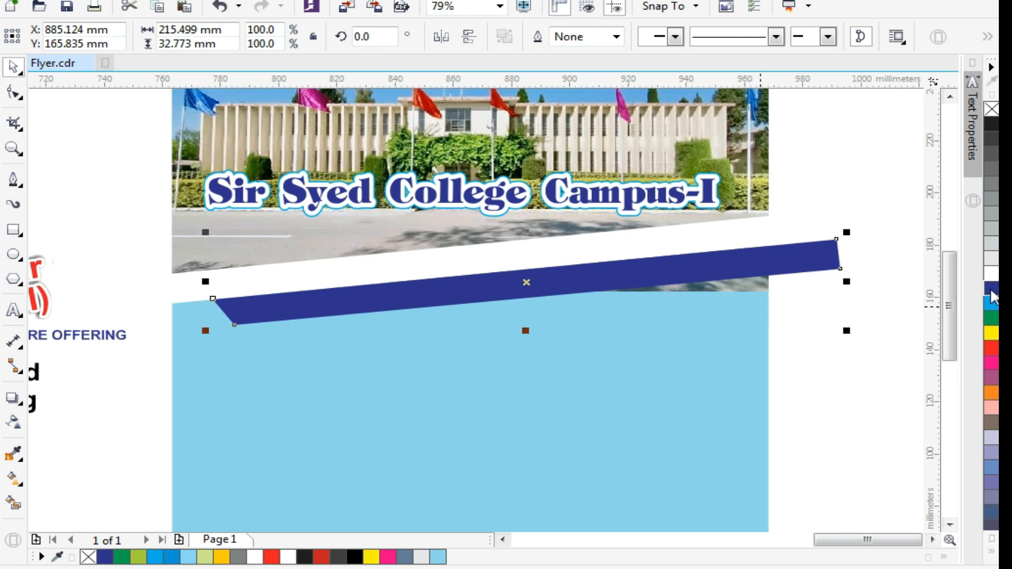
{"action": "key", "text": "F11"}
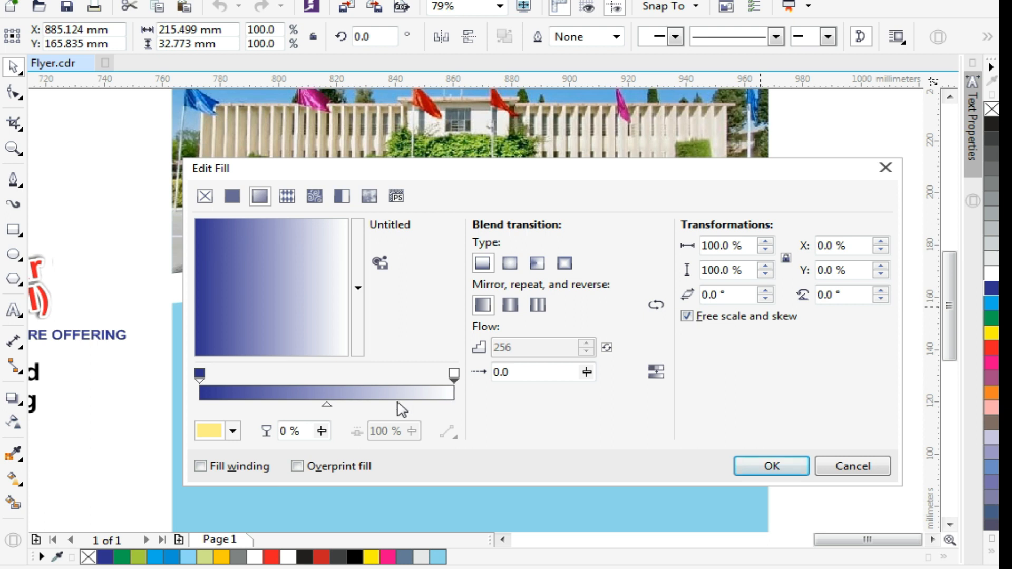
{"action": "left_click", "coordinate": [233, 432]}
{"action": "left_click_drag", "start_coordinate": [340, 378], "coordinate": [334, 331]}
{"action": "mouse_move", "coordinate": [264, 289]}
{"action": "left_mouse_down"}
{"action": "mouse_move", "coordinate": [283, 316]}
{"action": "mouse_move", "coordinate": [335, 335]}
{"action": "left_mouse_up"}
{"action": "mouse_move", "coordinate": [279, 311]}
{"action": "left_mouse_down"}
{"action": "mouse_move", "coordinate": [301, 303]}
{"action": "mouse_move", "coordinate": [308, 312]}
{"action": "left_mouse_up"}
Step: Make the band's gradient radial, with teal at the centre and dark blue outside, and apply it
{"action": "left_click", "coordinate": [536, 267]}
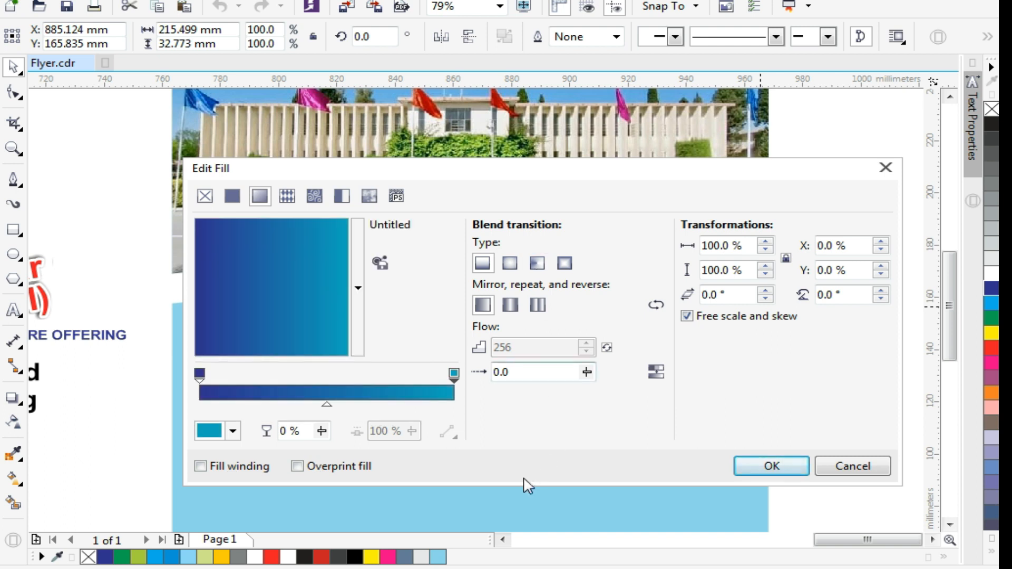
{"action": "left_click", "coordinate": [537, 266]}
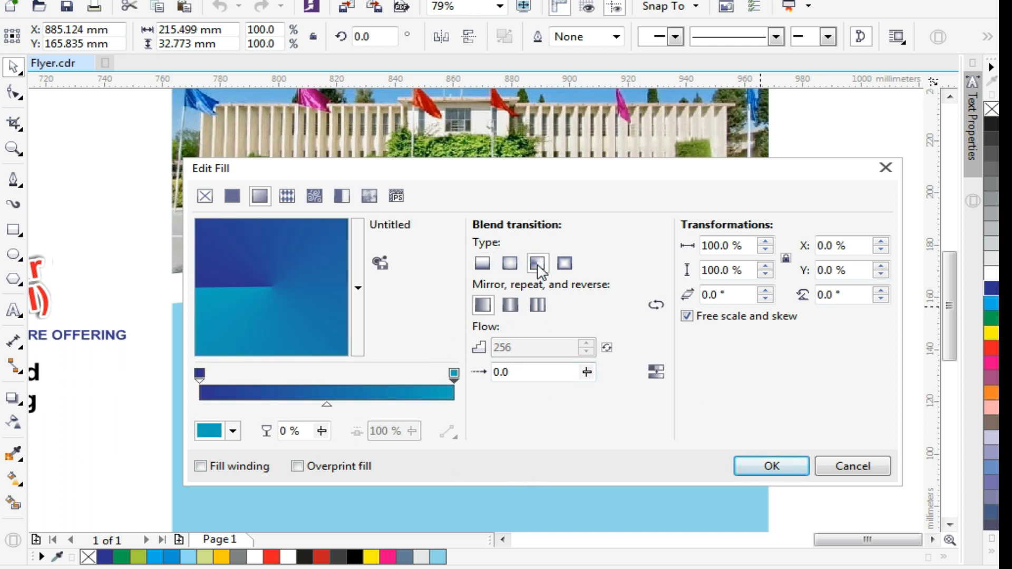
{"action": "left_click", "coordinate": [512, 265]}
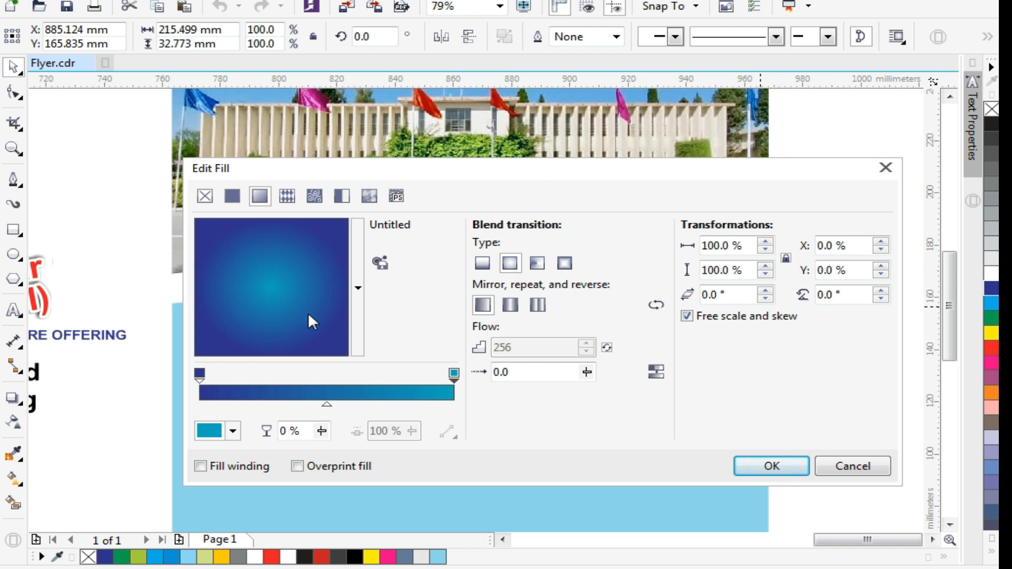
{"action": "left_click", "coordinate": [771, 466]}
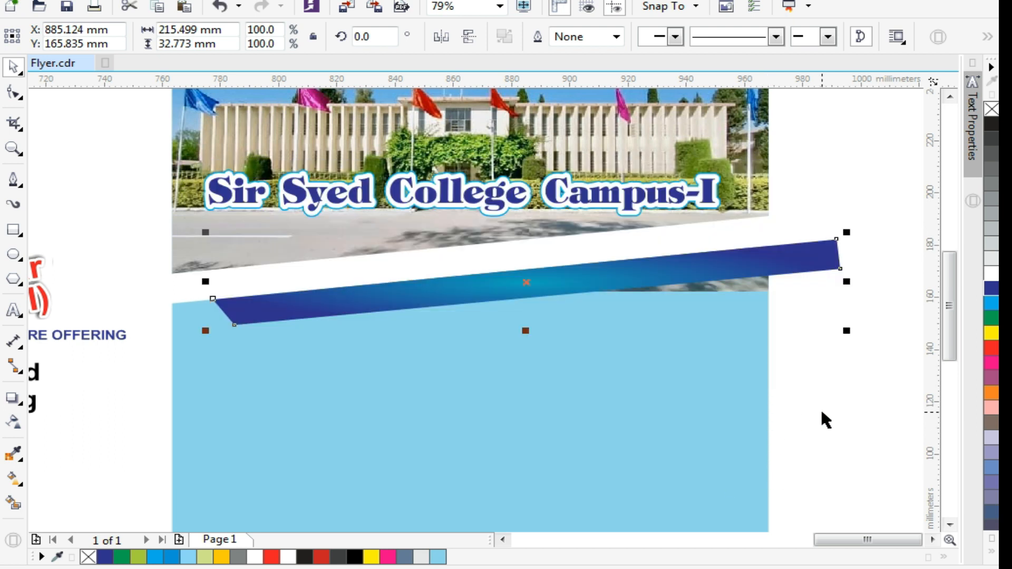
Step: Place the blue gradient band inside the flyer frame as a PowerClip so its overhanging end is trimmed
{"action": "left_click", "coordinate": [820, 406]}
{"action": "scroll", "coordinate": [571, 290], "scroll_direction": "down", "scroll_amount": 3}
{"action": "left_click", "coordinate": [567, 284]}
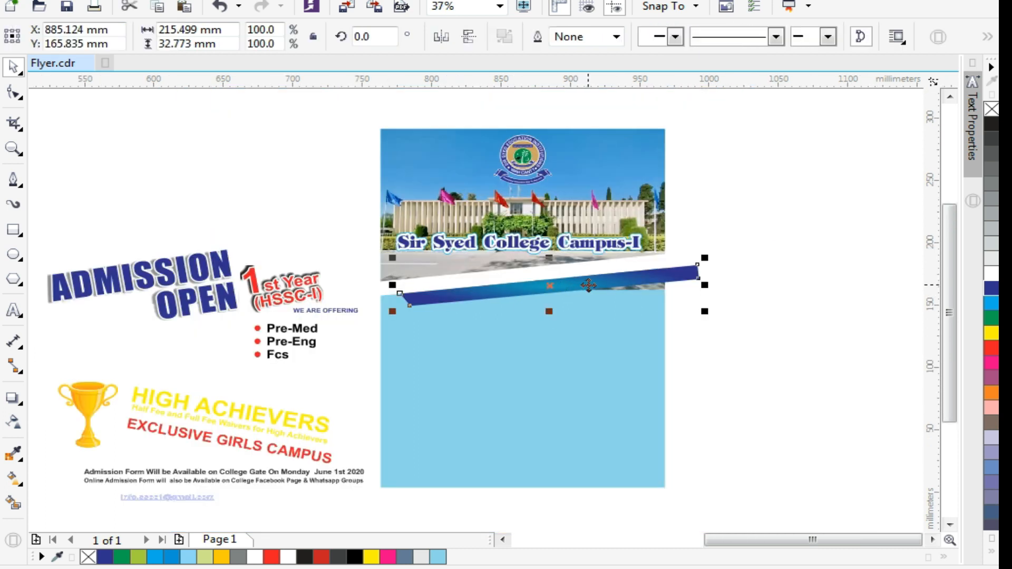
{"action": "right_click", "coordinate": [589, 285]}
{"action": "left_click", "coordinate": [655, 153]}
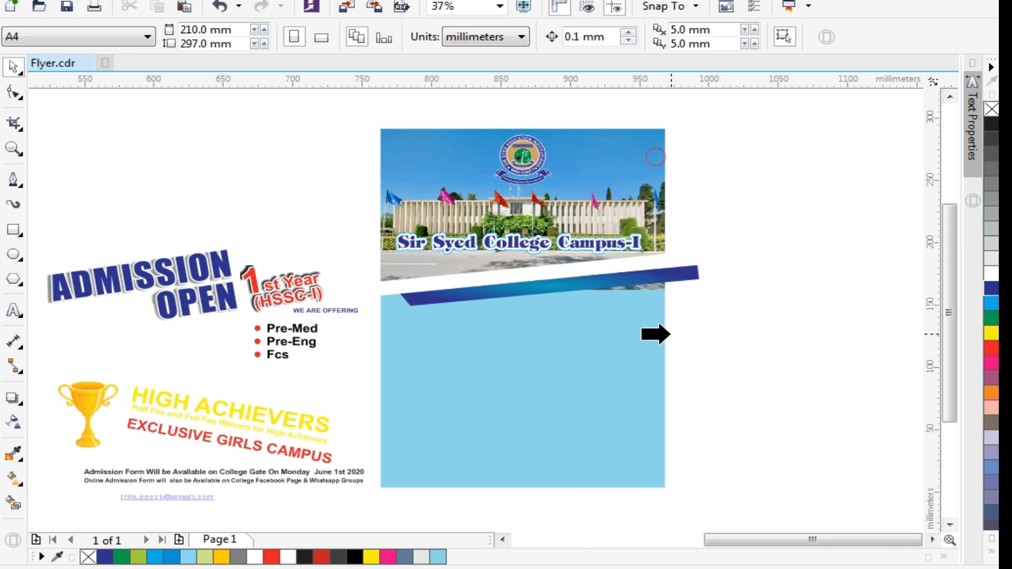
{"action": "left_click", "coordinate": [706, 308]}
Step: Check the corner triangle on the reference flyer and draw a rectangle about 59 by 32 mm over the new photo's lower-left corner
{"action": "key", "text": "F4"}
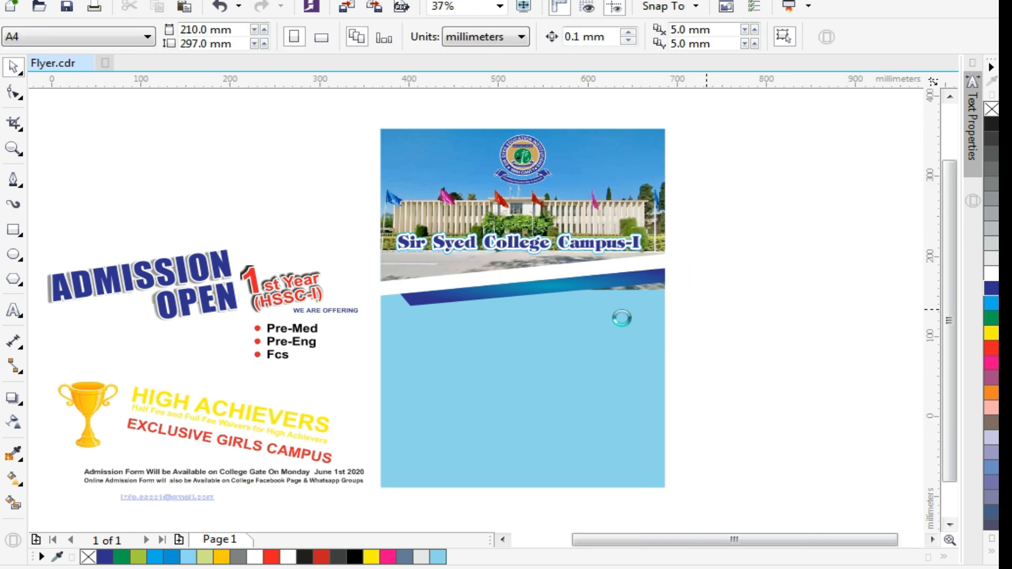
{"action": "key", "text": "z"}
{"action": "left_click_drag", "start_coordinate": [283, 227], "coordinate": [500, 301]}
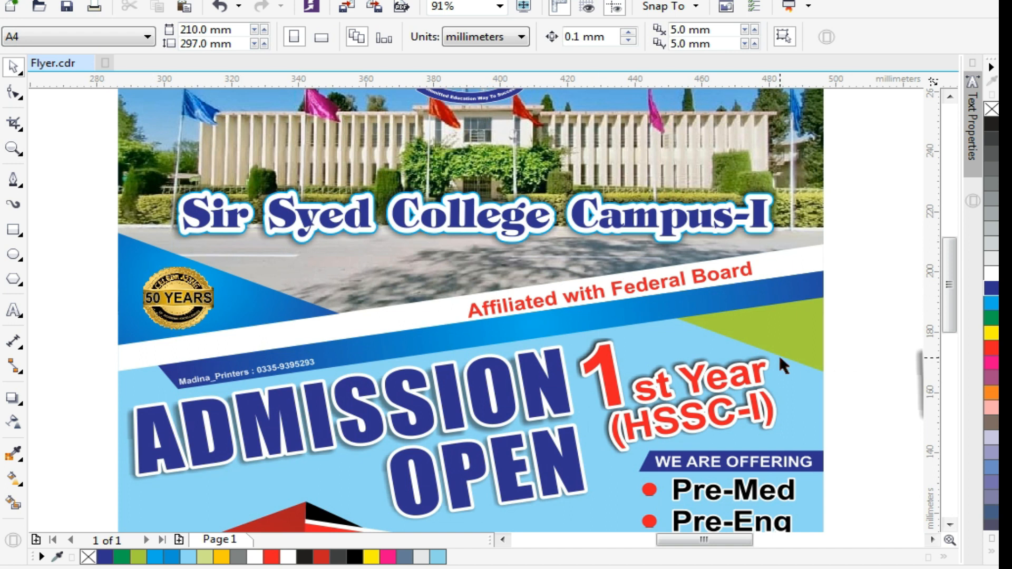
{"action": "key", "text": "F4"}
{"action": "key", "text": "z"}
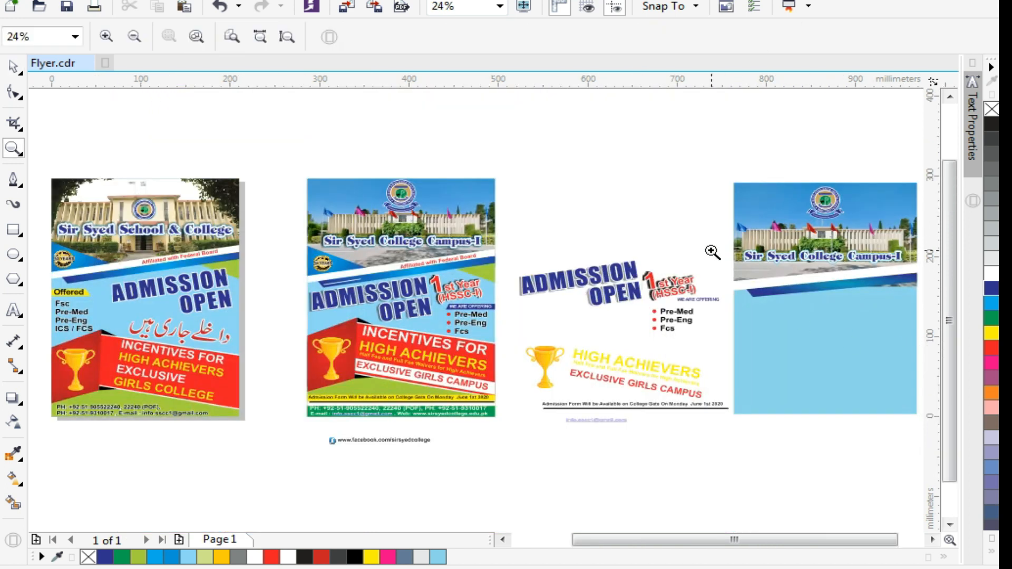
{"action": "left_click_drag", "start_coordinate": [932, 329], "coordinate": [928, 326]}
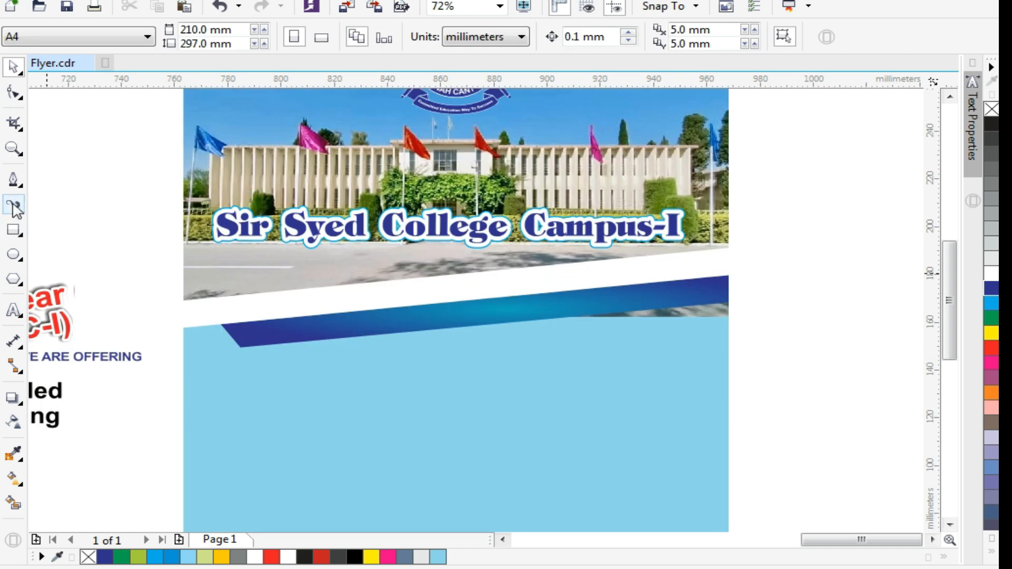
{"action": "left_click", "coordinate": [17, 232]}
{"action": "mouse_move", "coordinate": [167, 242]}
{"action": "left_mouse_down"}
{"action": "mouse_move", "coordinate": [323, 289]}
{"action": "mouse_move", "coordinate": [325, 318]}
{"action": "left_mouse_up"}
Step: Convert the rectangle to curves and delete its lower-right node to leave a triangle
{"action": "key", "text": "z"}
{"action": "left_click_drag", "start_coordinate": [128, 205], "coordinate": [378, 344]}
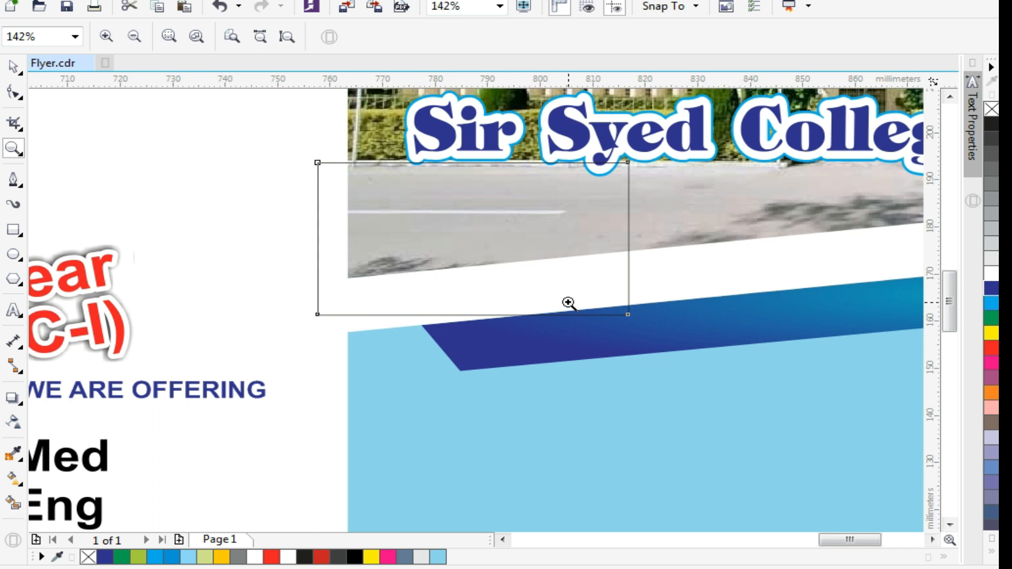
{"action": "key", "text": "space"}
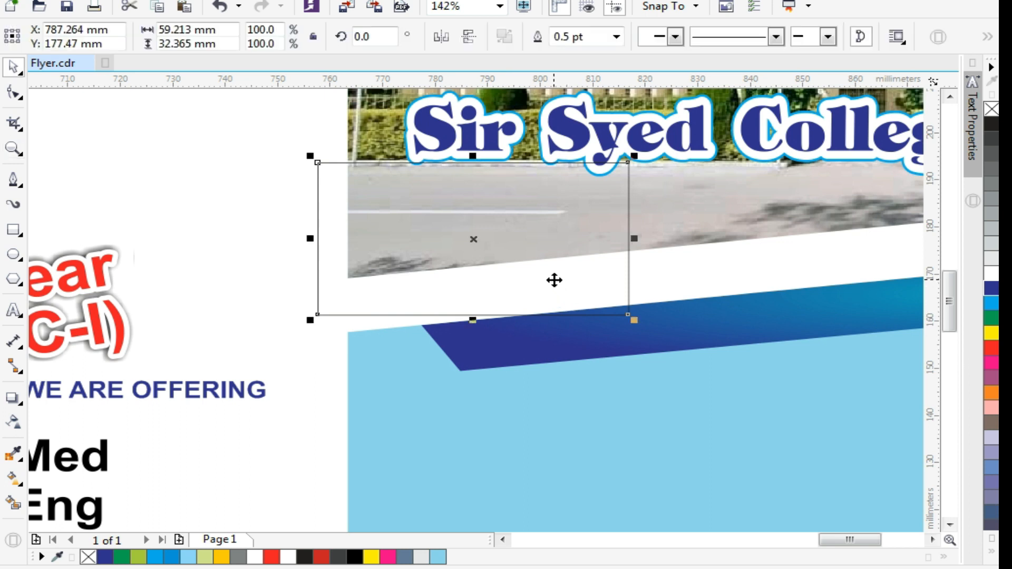
{"action": "key", "text": "F10"}
{"action": "left_click", "coordinate": [554, 280]}
{"action": "double_click", "coordinate": [628, 315]}
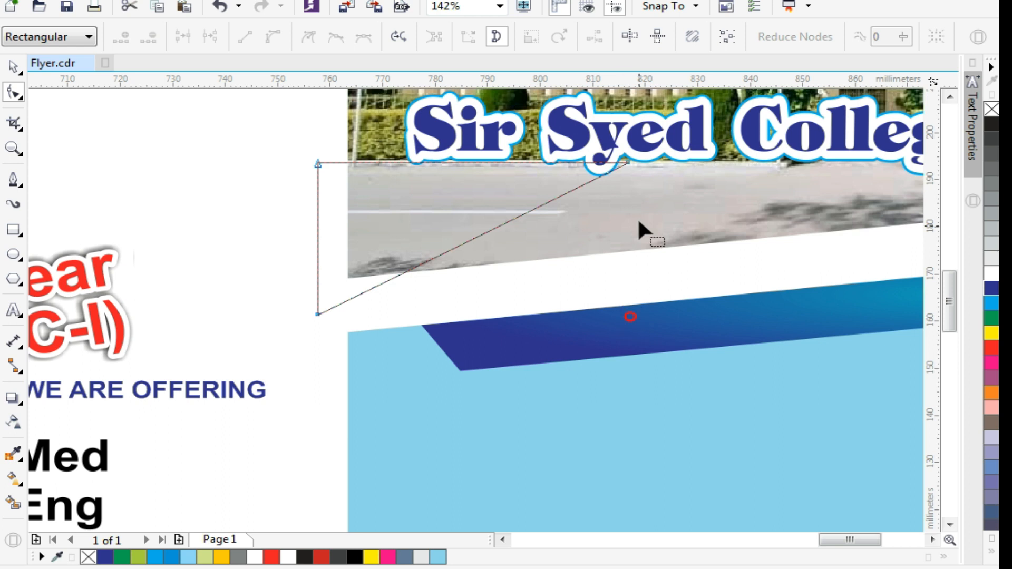
{"action": "key", "text": "space"}
Step: Mirror the triangle vertically, rotate it about 6.9°, and align its lower edge with the top of the white band
{"action": "left_click", "coordinate": [468, 36]}
{"action": "left_click_drag", "start_coordinate": [445, 248], "coordinate": [449, 202]}
{"action": "left_click", "coordinate": [416, 211]}
{"action": "left_click_drag", "start_coordinate": [314, 275], "coordinate": [316, 293]}
{"action": "left_click", "coordinate": [222, 255]}
{"action": "left_click_drag", "start_coordinate": [449, 242], "coordinate": [436, 247]}
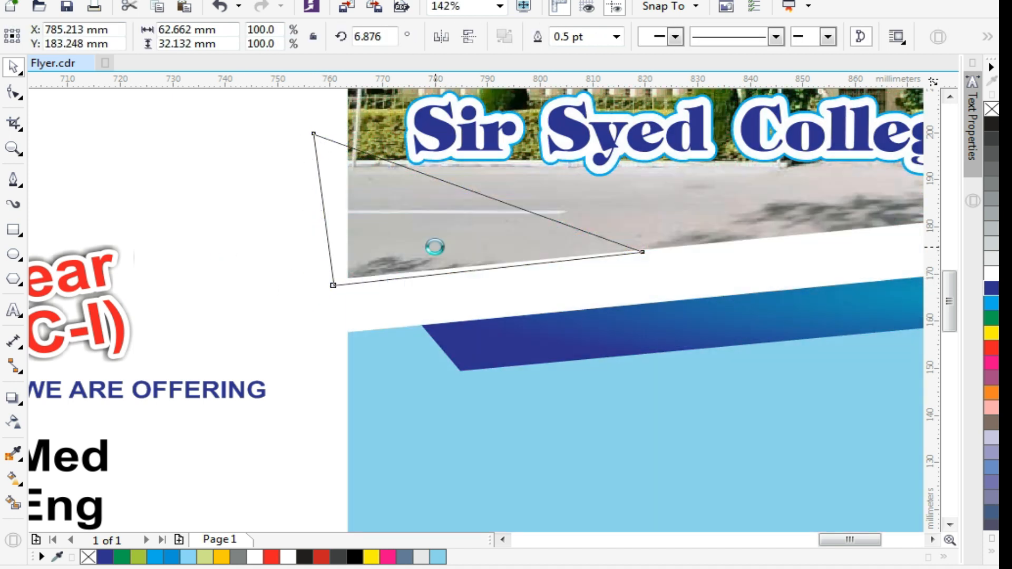
Step: Fill the triangle with dark blue, remove its outline, and change its fill to a radial gradient
{"action": "left_click", "coordinate": [990, 288]}
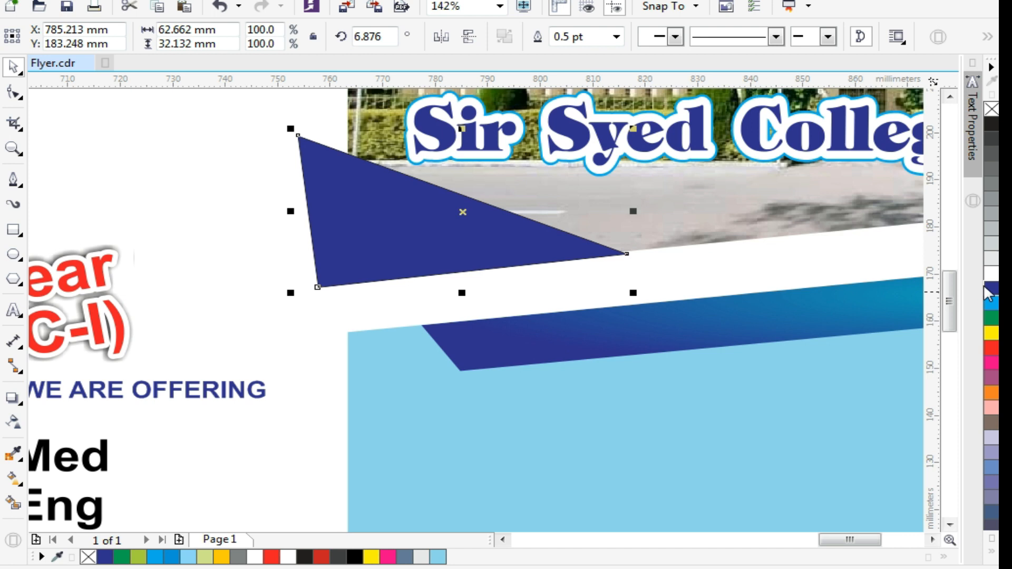
{"action": "right_click", "coordinate": [991, 109]}
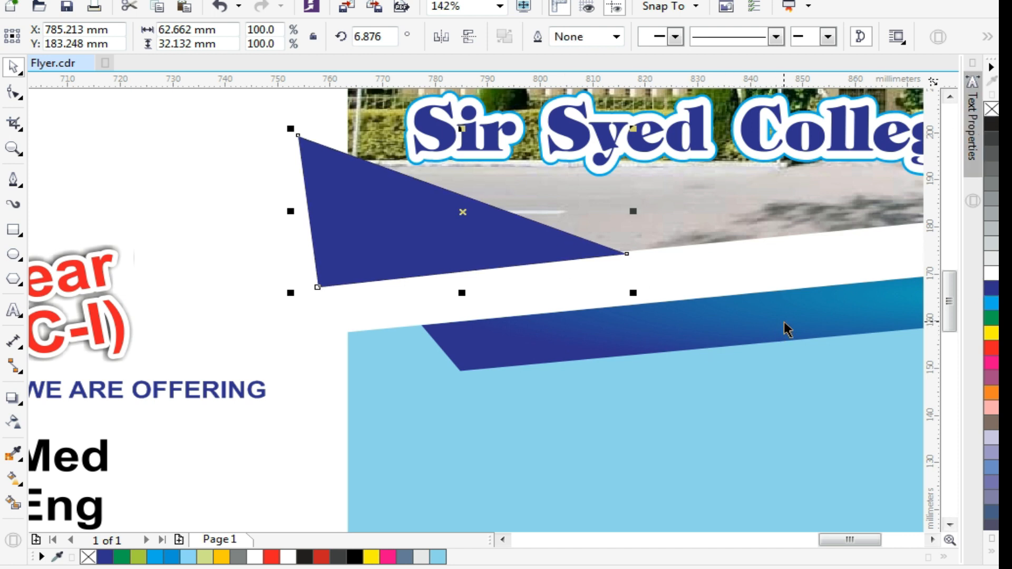
{"action": "key", "text": "F11"}
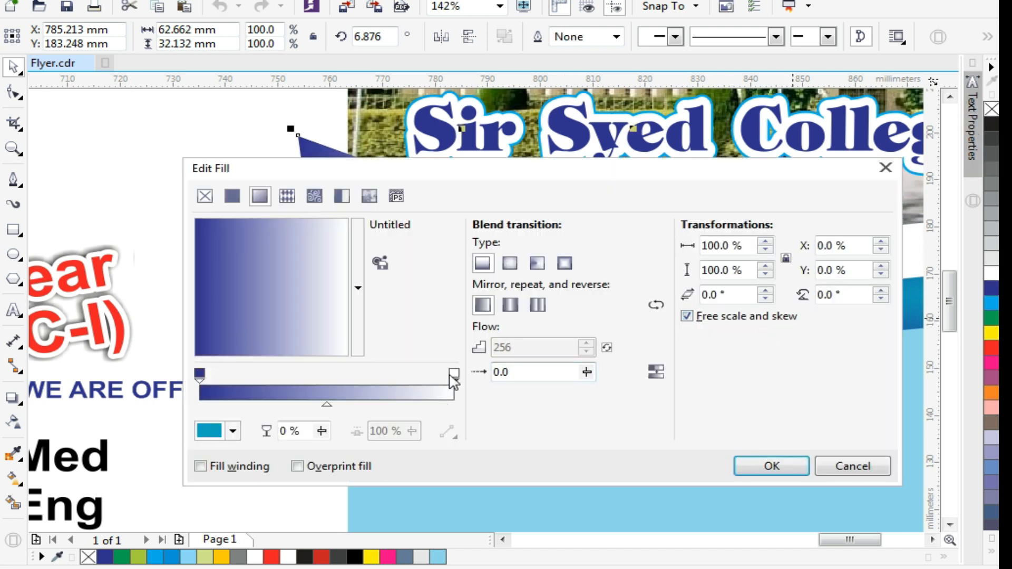
{"action": "left_click", "coordinate": [232, 431]}
{"action": "left_click", "coordinate": [232, 431]}
{"action": "left_click", "coordinate": [510, 263]}
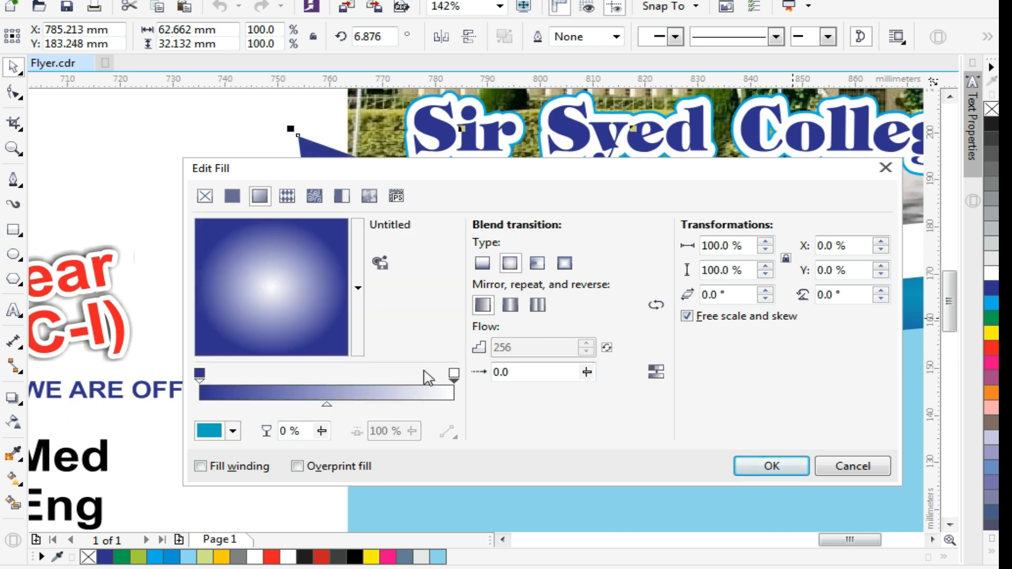
Step: Set the radial gradient's centre colour to teal blue and apply it to the triangle
{"action": "left_click", "coordinate": [211, 431]}
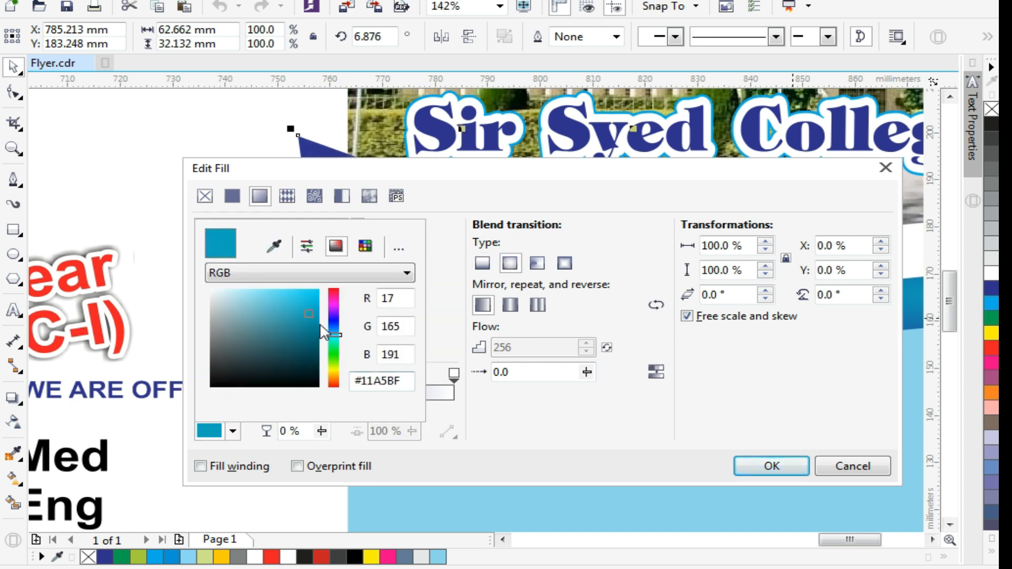
{"action": "left_click", "coordinate": [608, 436]}
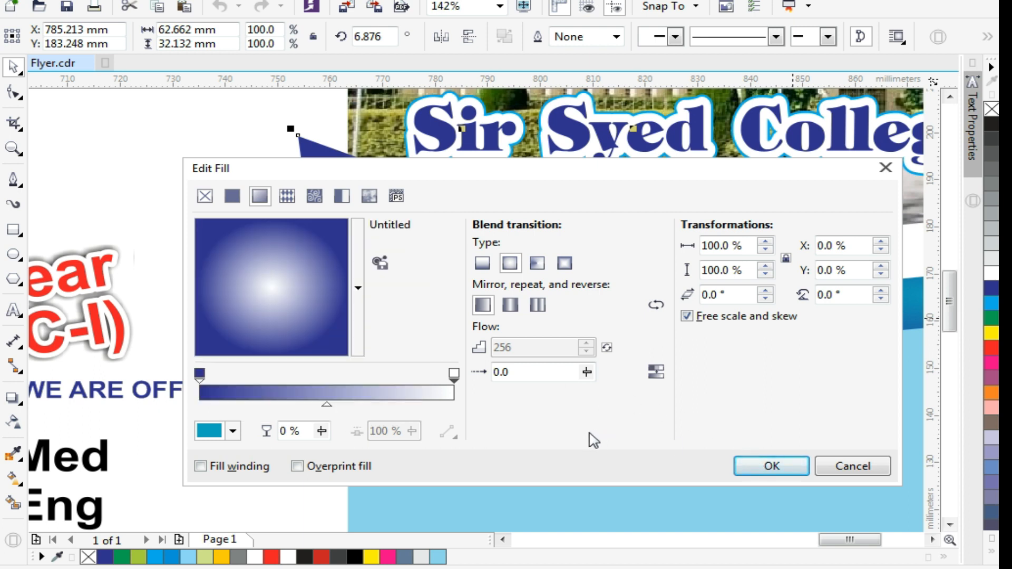
{"action": "left_click", "coordinate": [232, 431]}
{"action": "left_click", "coordinate": [334, 340]}
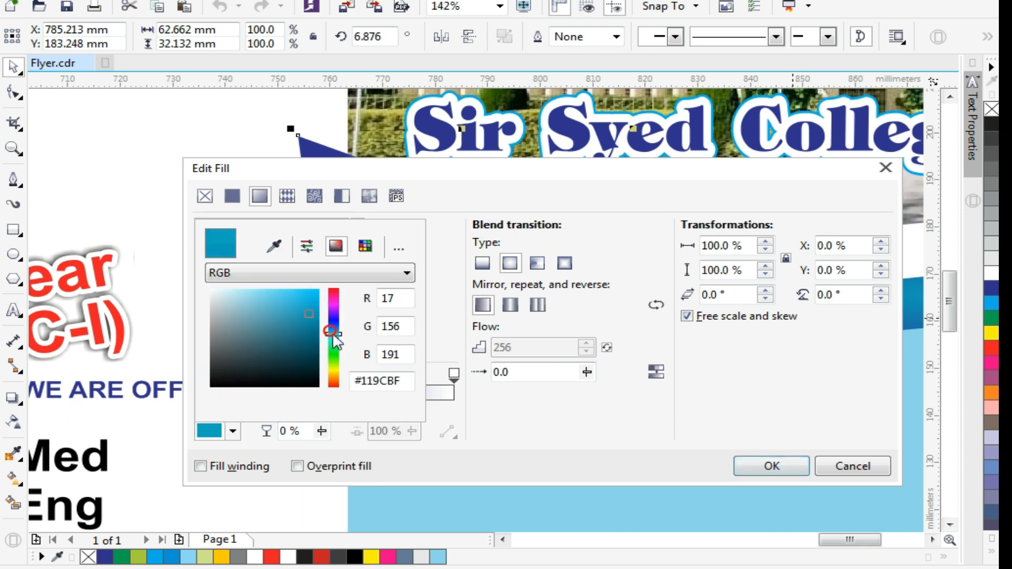
{"action": "left_click_drag", "start_coordinate": [334, 339], "coordinate": [332, 339]}
{"action": "left_click", "coordinate": [310, 315]}
{"action": "left_click", "coordinate": [770, 470]}
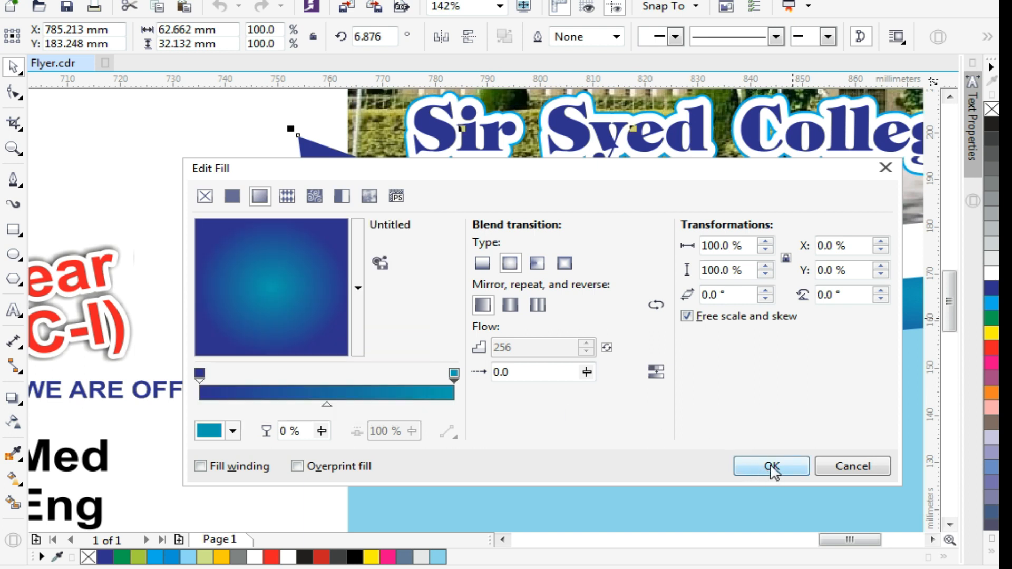
{"action": "left_click", "coordinate": [772, 467]}
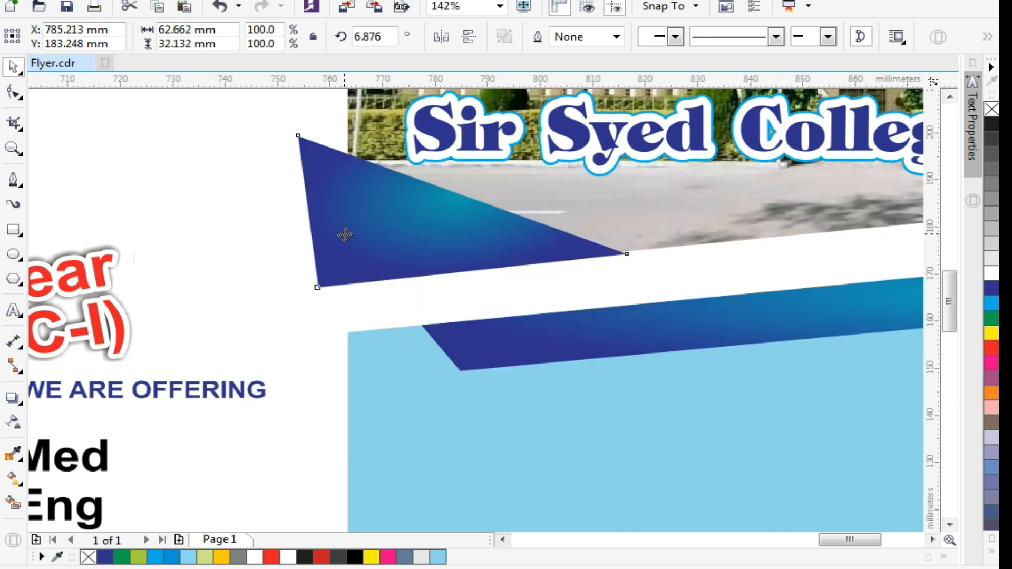
{"action": "key", "text": "F11"}
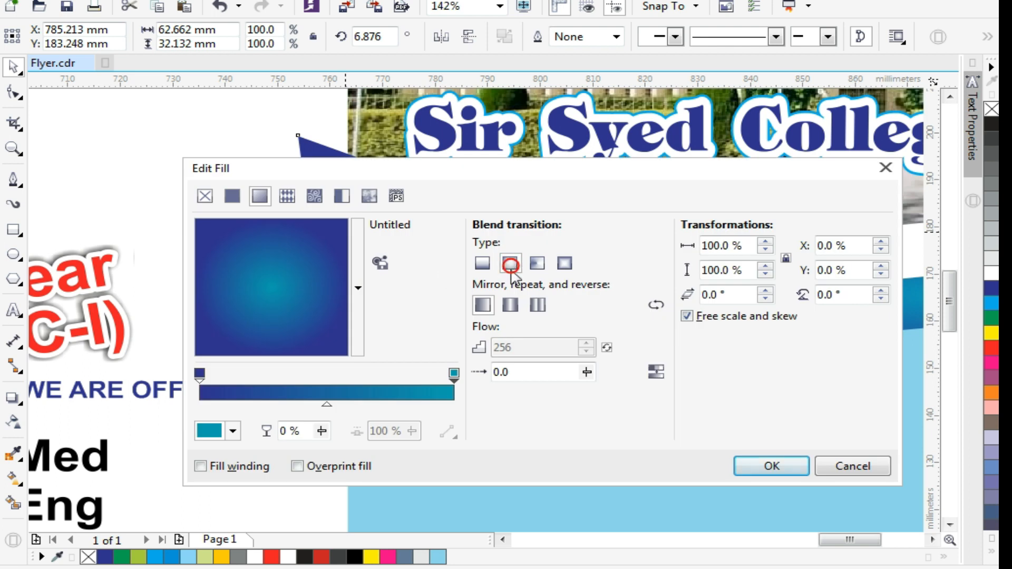
{"action": "left_click", "coordinate": [769, 467]}
Step: PowerClip the blue gradient triangle inside the flyer frame at the photo's lower-left corner
{"action": "right_click", "coordinate": [449, 258]}
{"action": "left_click", "coordinate": [522, 142]}
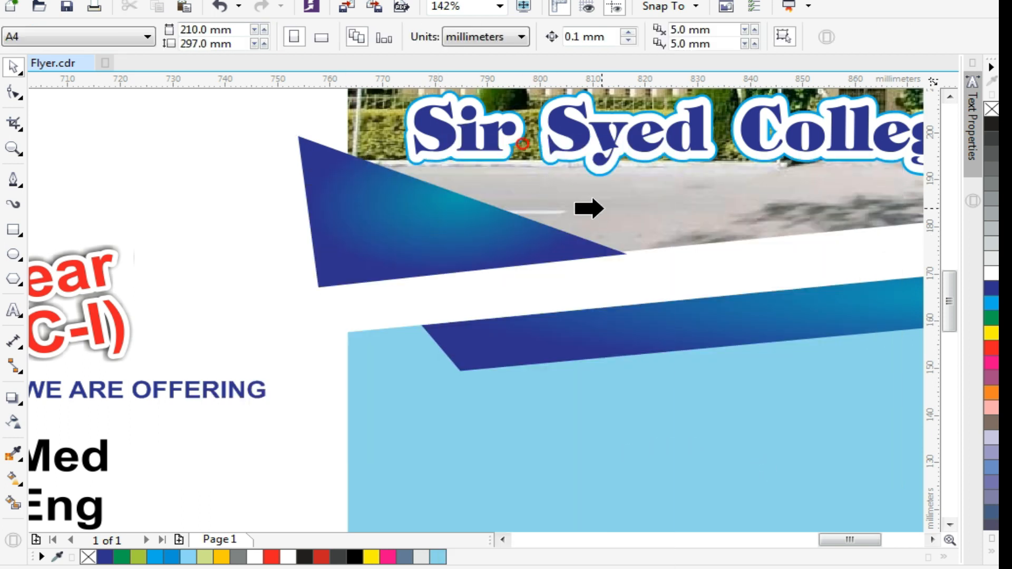
{"action": "left_click", "coordinate": [613, 214]}
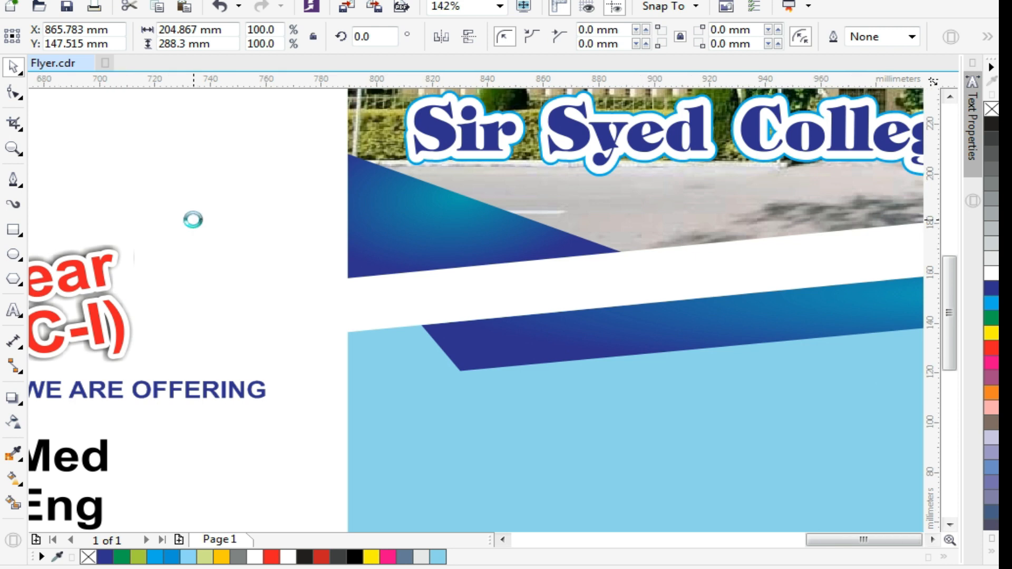
{"action": "scroll", "coordinate": [193, 219], "scroll_direction": "down", "scroll_amount": 2}
{"action": "key", "text": "F2"}
{"action": "left_click_drag", "start_coordinate": [191, 152], "coordinate": [950, 364]}
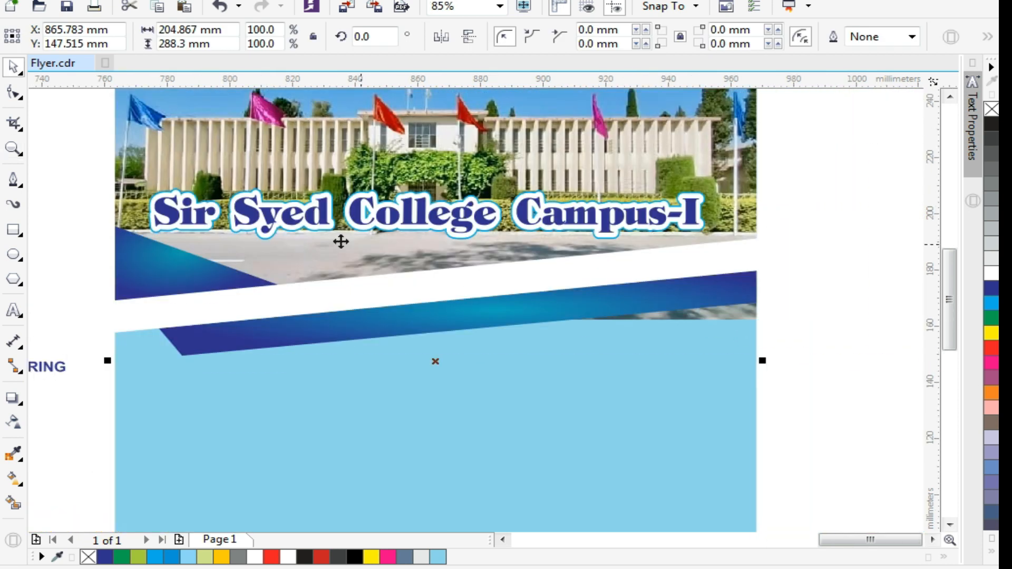
Step: Open the frame's contents and place a copy of the triangle under the band's right end, rotated to about 155°
{"action": "left_click", "coordinate": [185, 267], "text": "ctrl"}
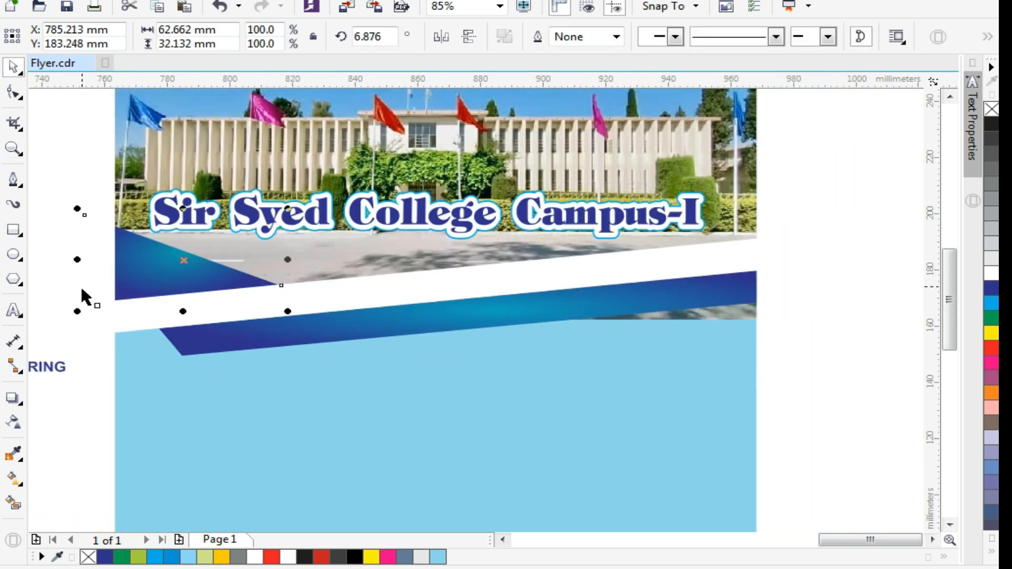
{"action": "left_click", "coordinate": [82, 350]}
{"action": "double_click", "coordinate": [226, 422]}
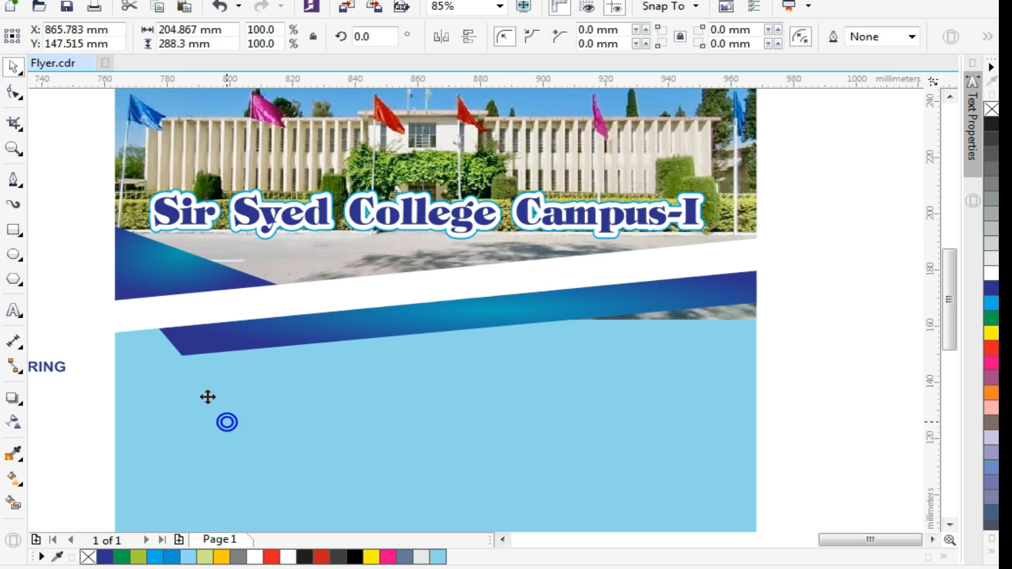
{"action": "left_click", "coordinate": [178, 273]}
{"action": "left_click_drag", "start_coordinate": [76, 261], "coordinate": [717, 329]}
{"action": "left_click_drag", "start_coordinate": [762, 272], "coordinate": [784, 301]}
{"action": "left_click_drag", "start_coordinate": [682, 335], "coordinate": [729, 336]}
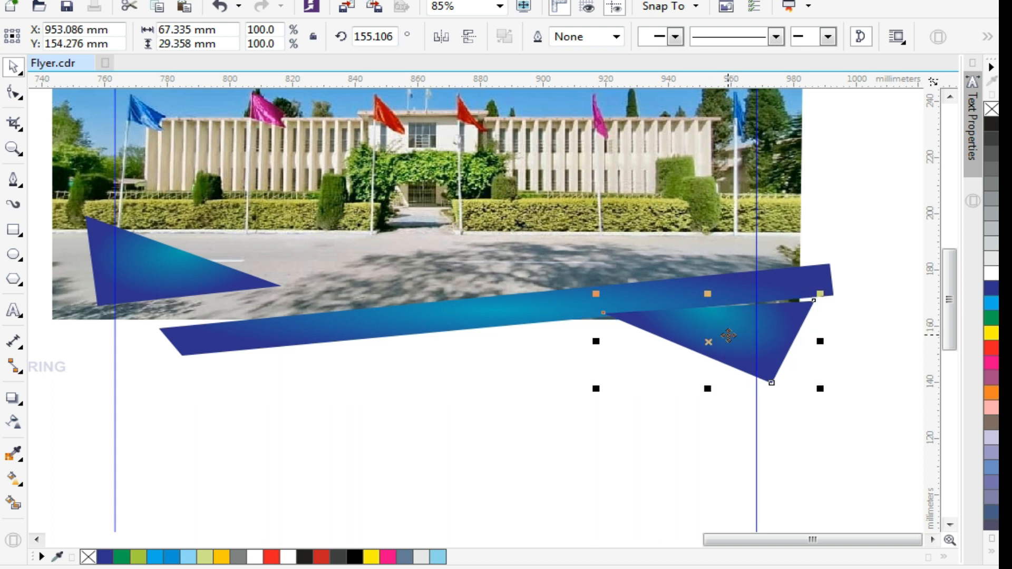
Step: Fill the copied triangle with lime green, tuck it behind the gradient band, and finish editing the frame's contents
{"action": "left_click", "coordinate": [991, 554]}
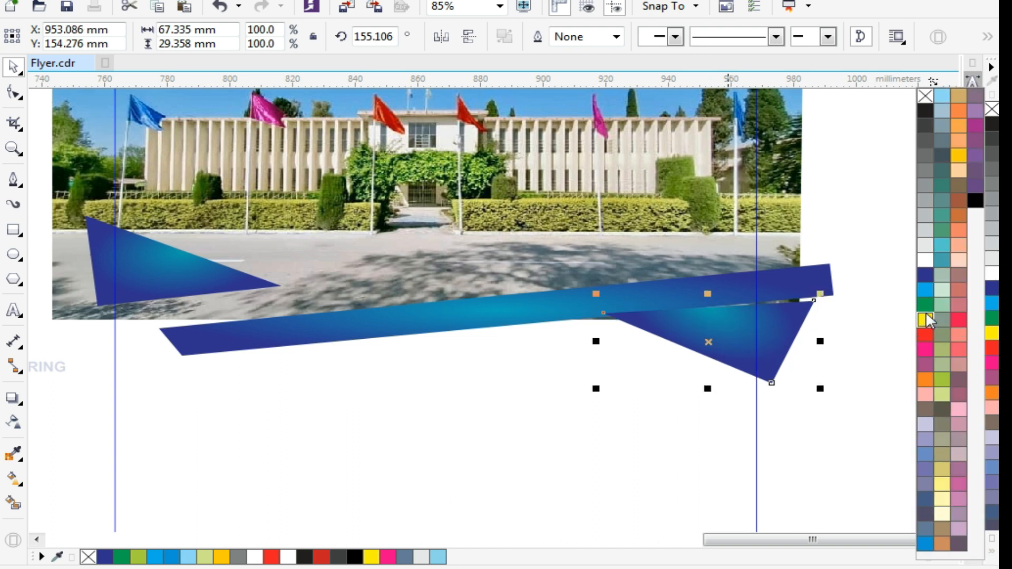
{"action": "left_click", "coordinate": [938, 379]}
{"action": "left_click_drag", "start_coordinate": [768, 321], "coordinate": [769, 325]}
{"action": "left_click", "coordinate": [809, 273]}
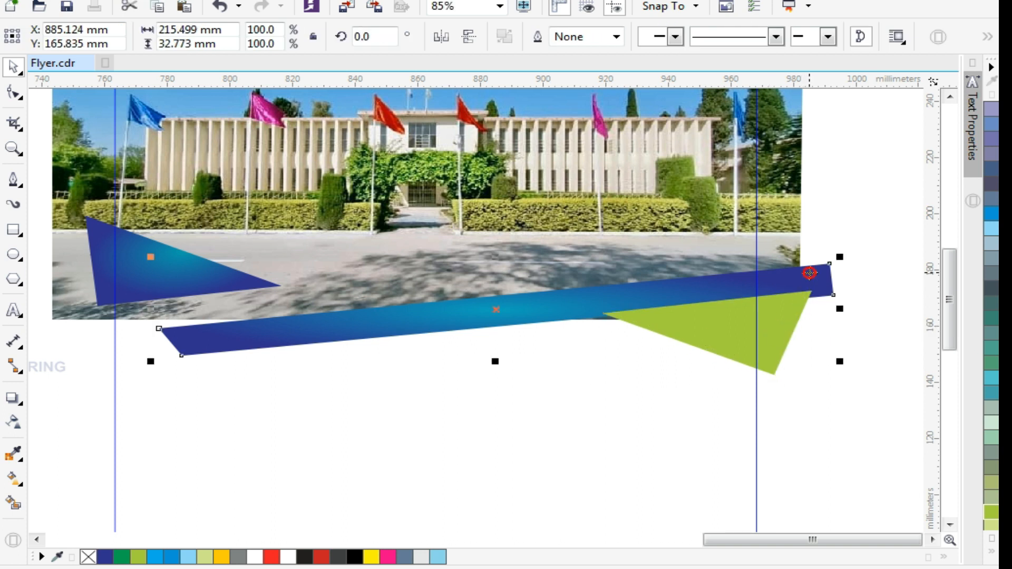
{"action": "key", "text": "shift+Page_Up"}
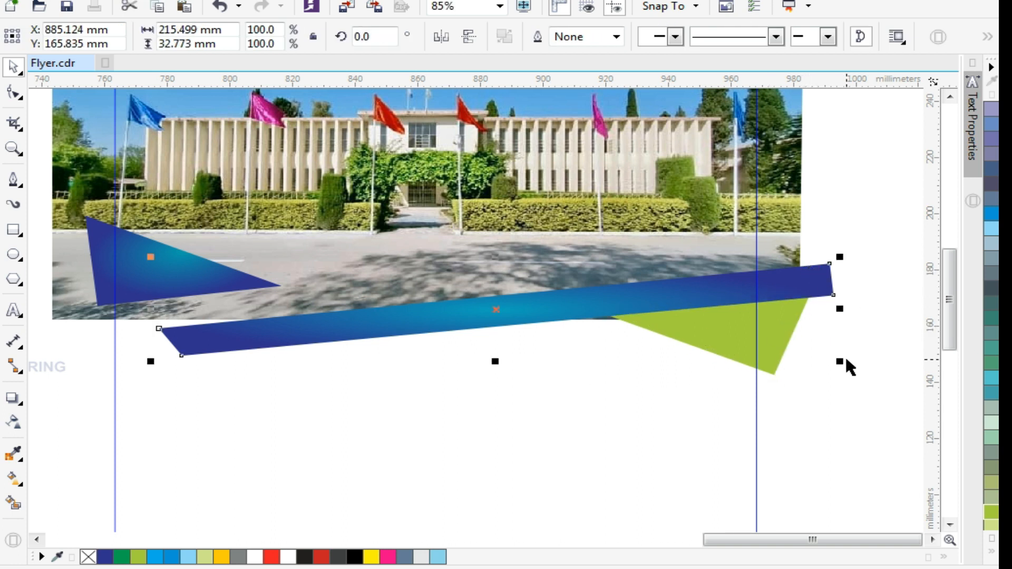
{"action": "left_click", "coordinate": [845, 360]}
{"action": "scroll", "coordinate": [464, 222], "scroll_direction": "down", "scroll_amount": 3}
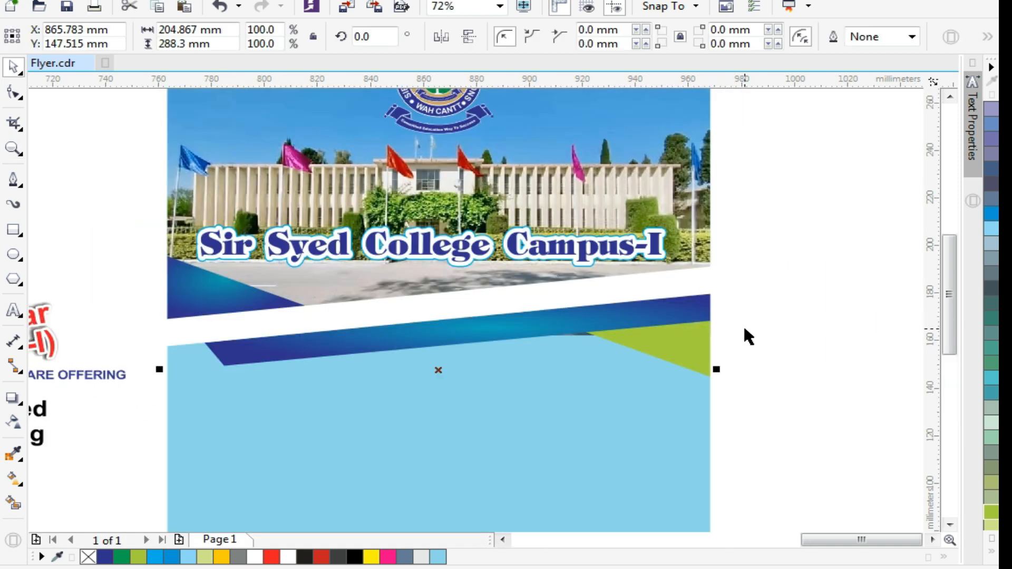
Step: Examine the junction of the gradient band, green triangle and light blue background for exposed photo
{"action": "left_click", "coordinate": [782, 336]}
{"action": "left_click", "coordinate": [576, 272]}
{"action": "key", "text": "z"}
{"action": "left_click_drag", "start_coordinate": [514, 303], "coordinate": [638, 364]}
{"action": "key", "text": "space"}
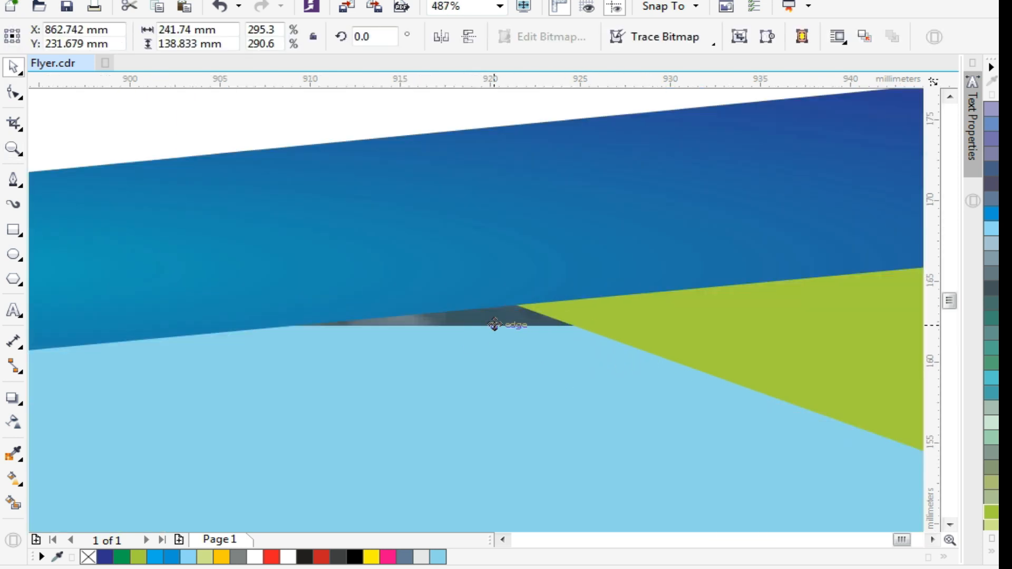
{"action": "scroll", "coordinate": [533, 321], "scroll_direction": "down", "scroll_amount": 3}
{"action": "scroll", "coordinate": [549, 318], "scroll_direction": "down", "scroll_amount": 2}
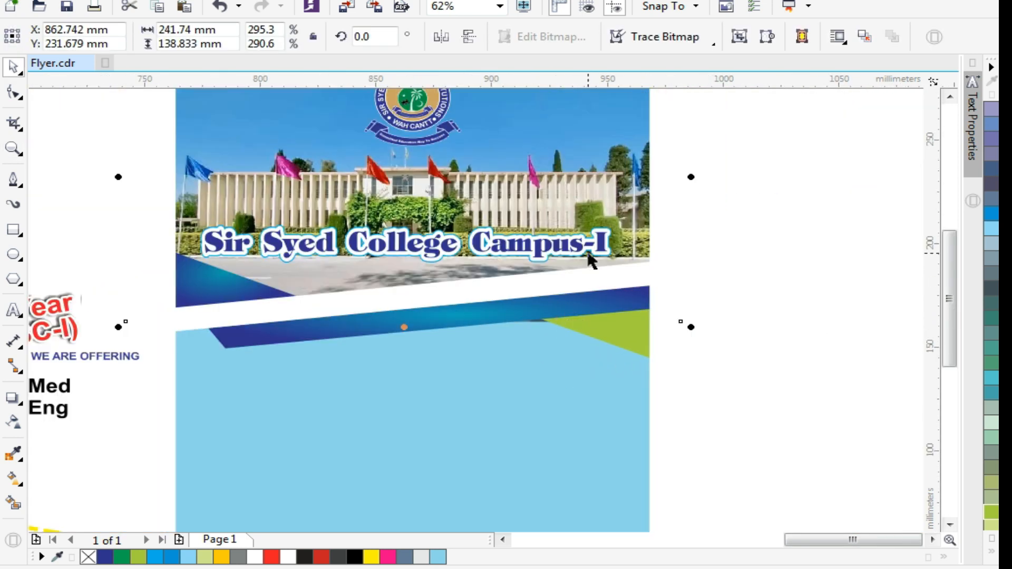
{"action": "left_click", "coordinate": [722, 316]}
{"action": "scroll", "coordinate": [624, 198], "scroll_direction": "down", "scroll_amount": 1}
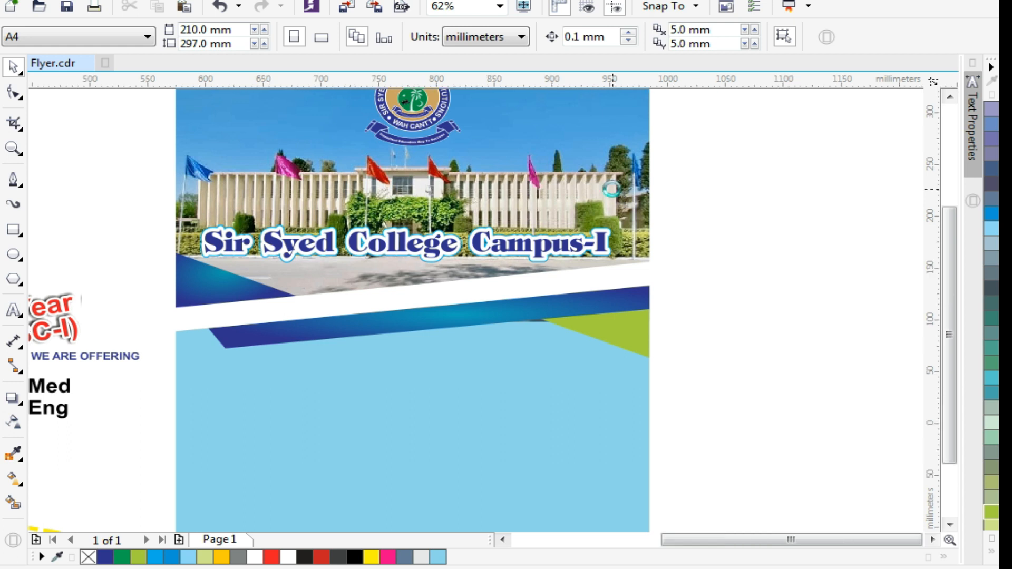
Step: Raise the two lower corner nodes of the campus photo so its edge stays hidden above the green triangle junction
{"action": "key", "text": "z"}
{"action": "left_click_drag", "start_coordinate": [354, 95], "coordinate": [701, 289]}
{"action": "key", "text": "space"}
{"action": "left_click", "coordinate": [599, 217]}
{"action": "key", "text": "F10"}
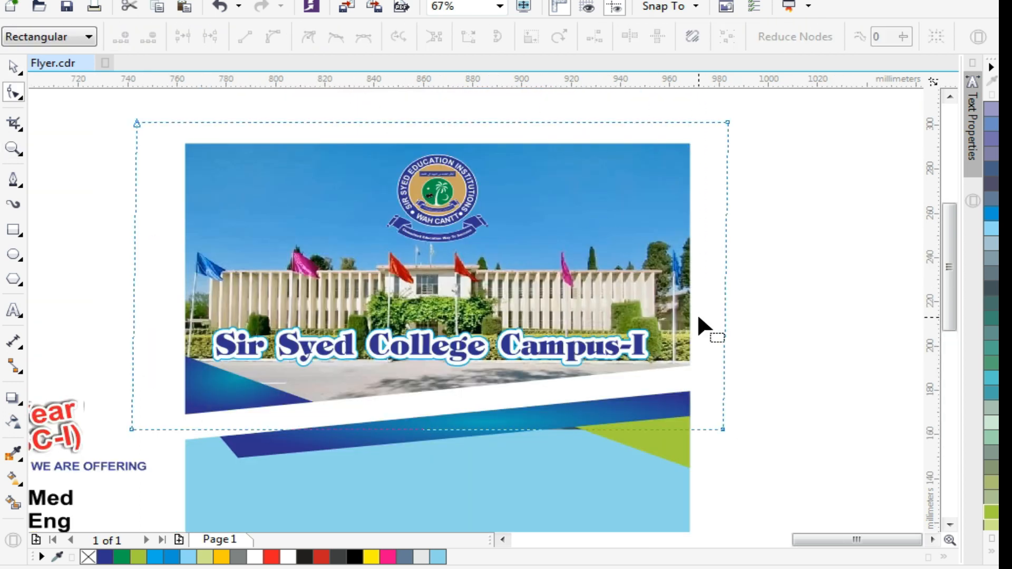
{"action": "left_click_drag", "start_coordinate": [259, 489], "coordinate": [258, 488]}
{"action": "left_click_drag", "start_coordinate": [131, 429], "coordinate": [138, 409]}
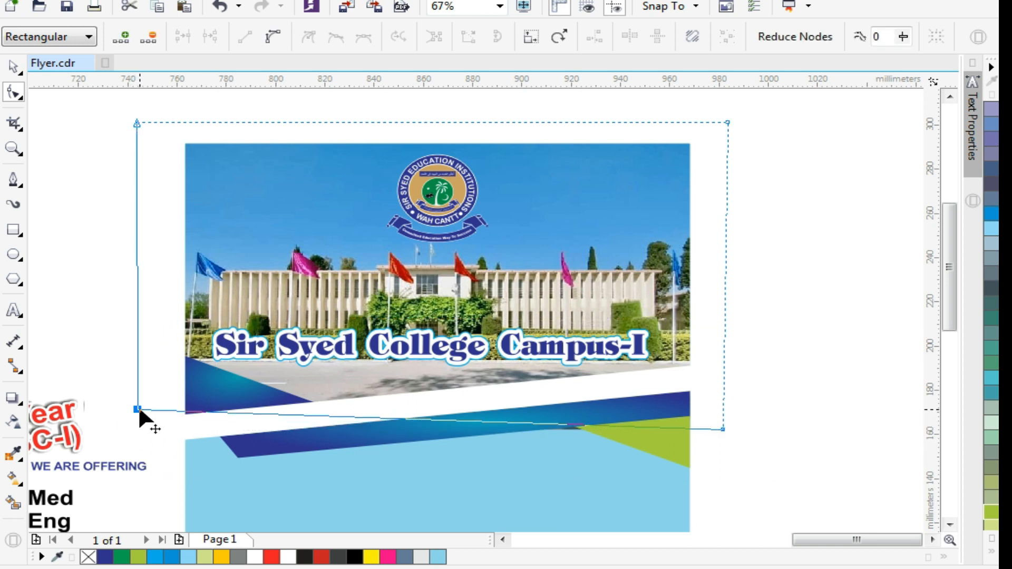
{"action": "left_click_drag", "start_coordinate": [722, 429], "coordinate": [721, 421]}
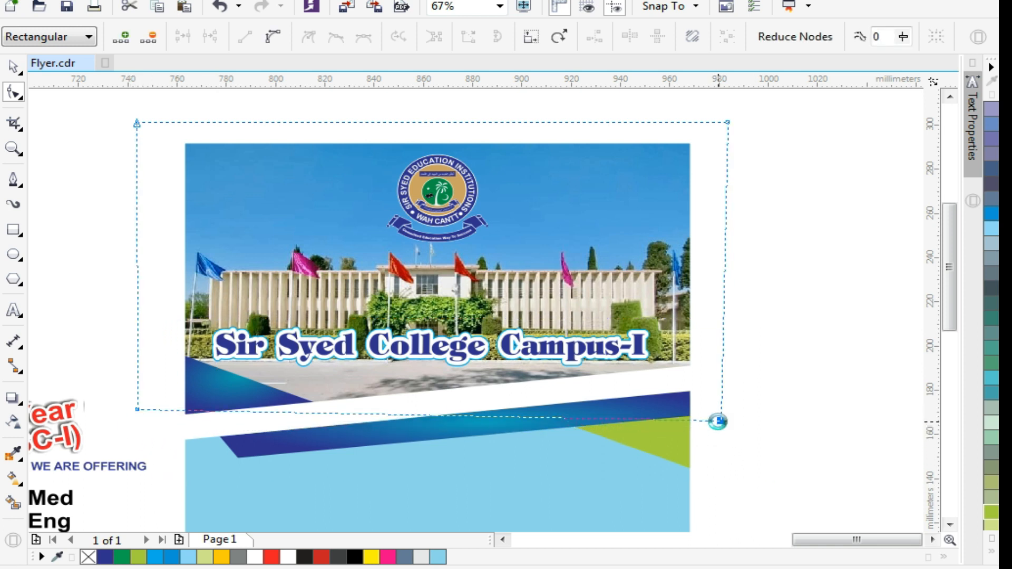
{"action": "key", "text": "space"}
{"action": "key", "text": "z"}
{"action": "left_click_drag", "start_coordinate": [472, 385], "coordinate": [606, 453]}
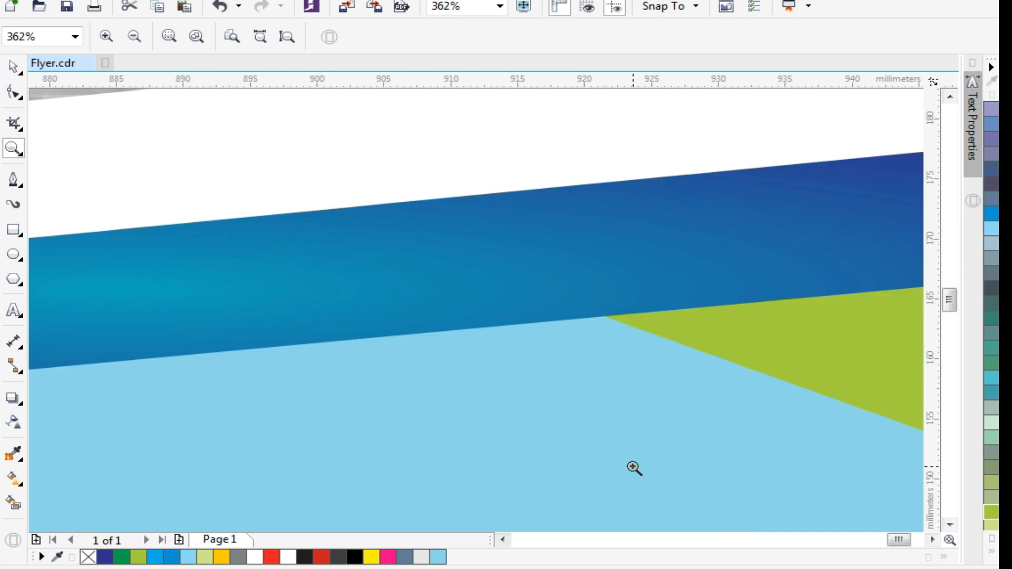
Step: Examine the folded red incentives banner and trophy panel on the finished reference flyer
{"action": "right_click", "coordinate": [555, 255]}
{"action": "right_click", "coordinate": [549, 247]}
{"action": "key", "text": "space"}
{"action": "left_click", "coordinate": [571, 215]}
{"action": "key", "text": "z"}
{"action": "left_click_drag", "start_coordinate": [264, 289], "coordinate": [527, 397]}
{"action": "key", "text": "space"}
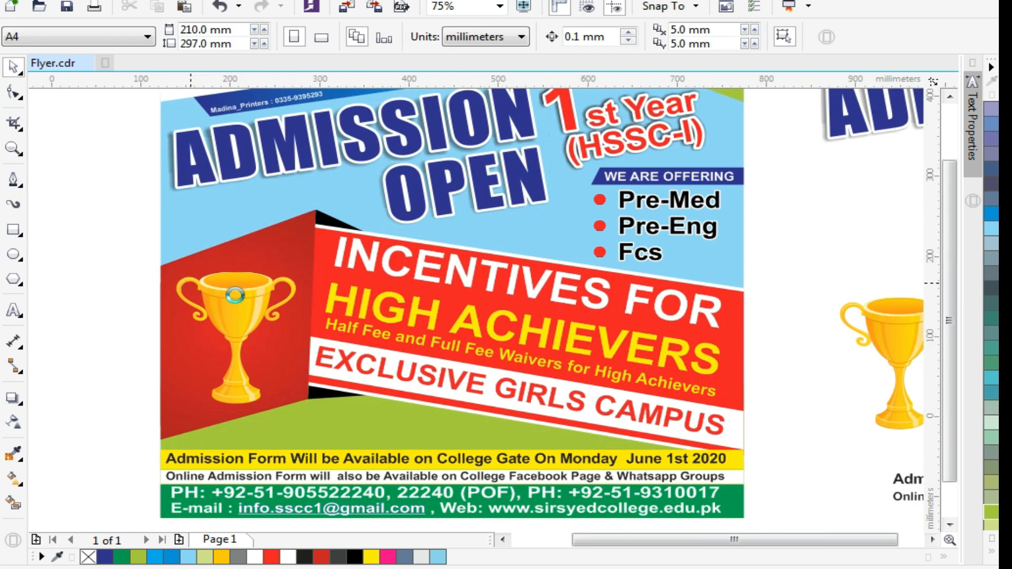
{"action": "key", "text": "F4"}
Step: Draw a rectangle about 176 by 54 mm across the light blue area's right edge, with red fill and white outline
{"action": "key", "text": "z"}
{"action": "left_click_drag", "start_coordinate": [677, 278], "coordinate": [909, 430]}
{"action": "key", "text": "F6"}
{"action": "left_click_drag", "start_coordinate": [327, 282], "coordinate": [741, 396]}
{"action": "left_click", "coordinate": [270, 557]}
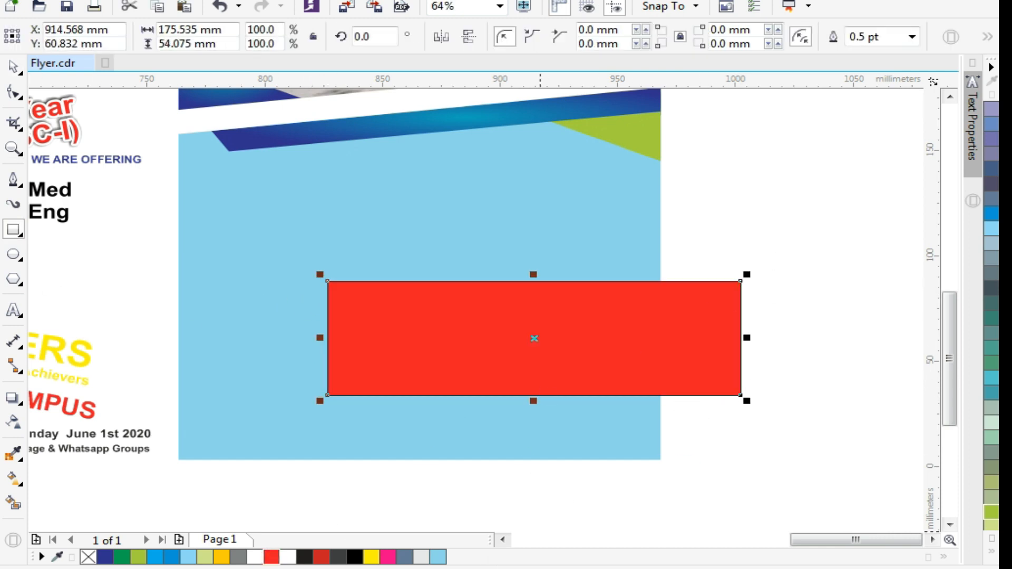
{"action": "right_click", "coordinate": [288, 557]}
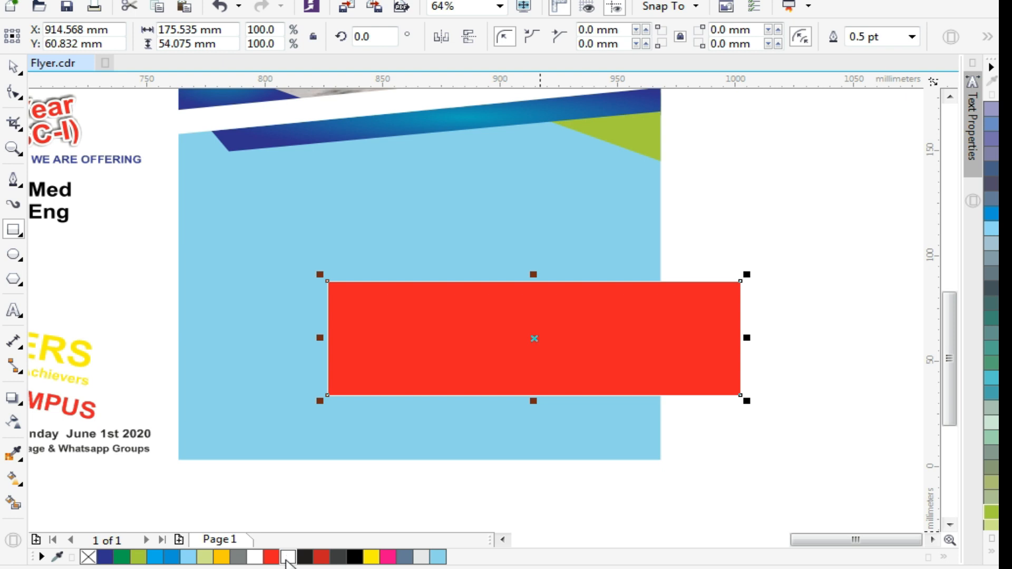
Step: Set the red rectangle's outline to 5 pt with rounded corners and line caps, behind the fill and scaling with the object
{"action": "key", "text": "F12"}
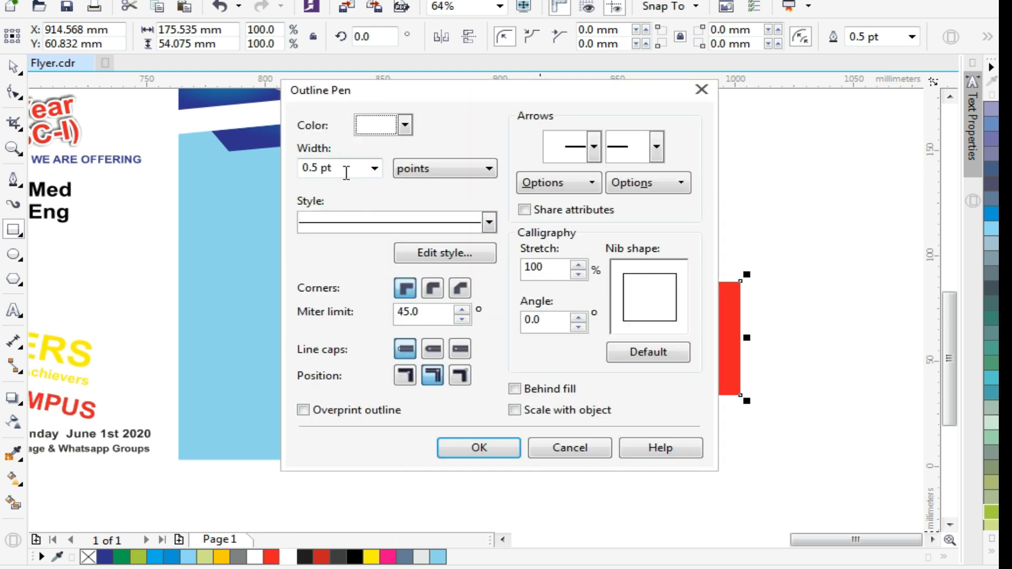
{"action": "triple_click", "coordinate": [346, 168]}
{"action": "type", "text": "1"}
{"action": "key", "text": "Return"}
{"action": "key", "text": "F12"}
{"action": "left_click", "coordinate": [514, 389]}
{"action": "left_click", "coordinate": [515, 411]}
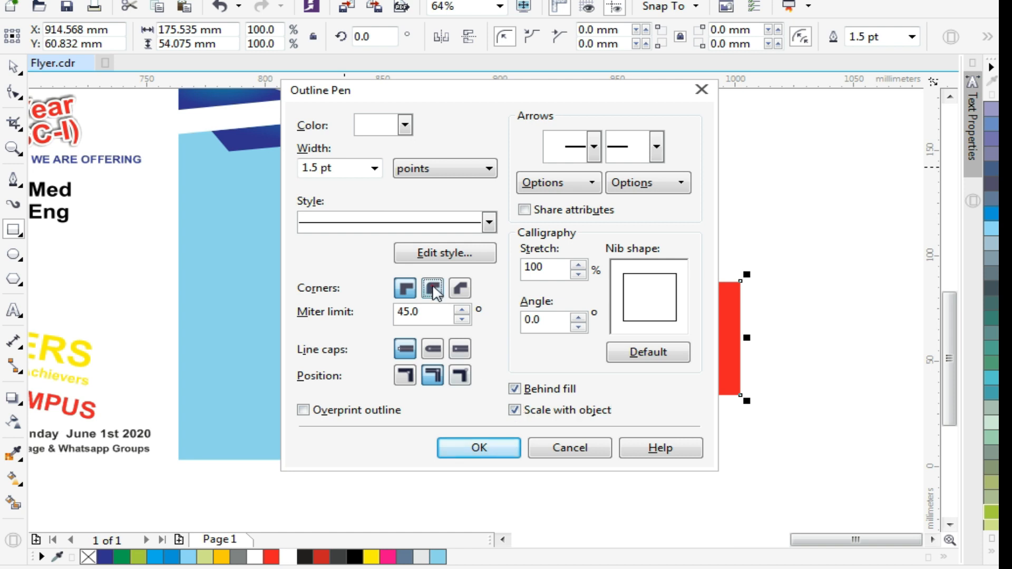
{"action": "left_click", "coordinate": [432, 288]}
{"action": "left_click", "coordinate": [434, 352]}
{"action": "triple_click", "coordinate": [332, 167]}
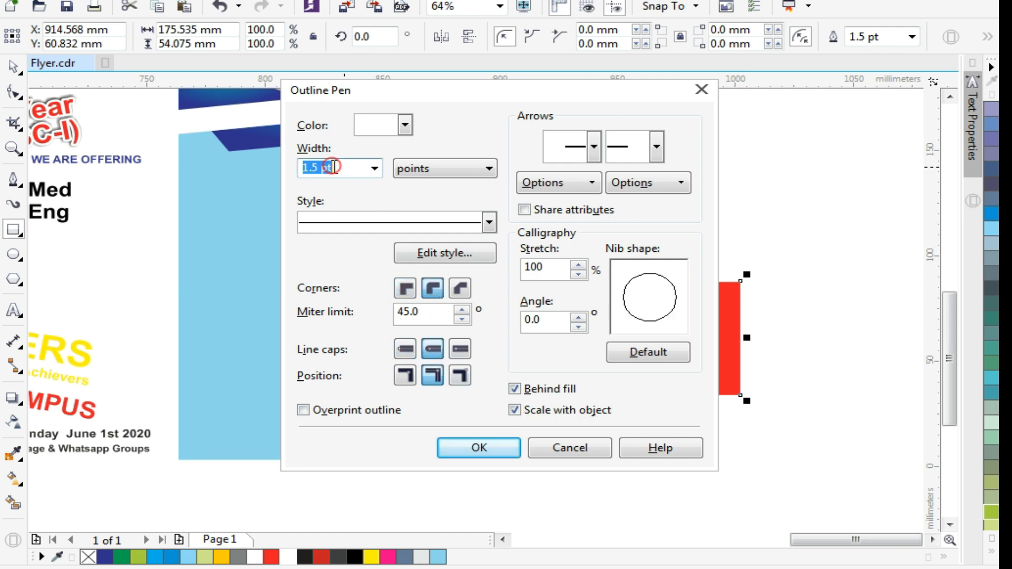
{"action": "key", "text": "Return"}
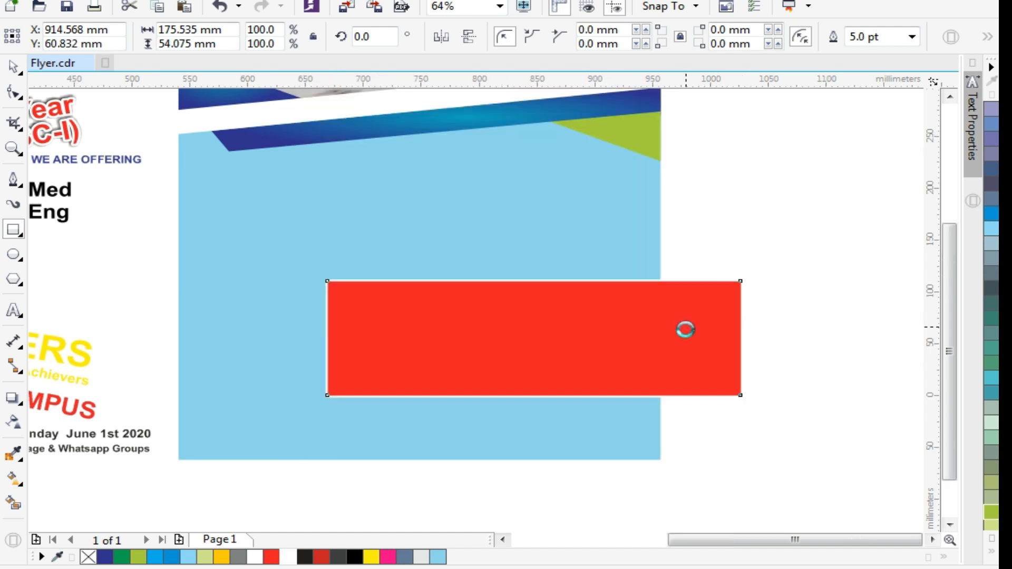
Step: Rotate the red rectangle to about 346° so it slopes down past the flyer's right edge
{"action": "scroll", "coordinate": [679, 323], "scroll_direction": "down", "scroll_amount": 2}
{"action": "scroll", "coordinate": [681, 328], "scroll_direction": "down", "scroll_amount": 1}
{"action": "key", "text": "z"}
{"action": "left_click_drag", "start_coordinate": [215, 240], "coordinate": [840, 434]}
{"action": "left_click_drag", "start_coordinate": [506, 224], "coordinate": [844, 391]}
{"action": "key", "text": "space"}
{"action": "left_click", "coordinate": [587, 292]}
{"action": "left_click_drag", "start_coordinate": [645, 243], "coordinate": [660, 293]}
{"action": "left_click", "coordinate": [767, 312]}
{"action": "left_click", "coordinate": [585, 340]}
{"action": "left_click_drag", "start_coordinate": [549, 348], "coordinate": [538, 347]}
{"action": "left_click", "coordinate": [327, 466]}
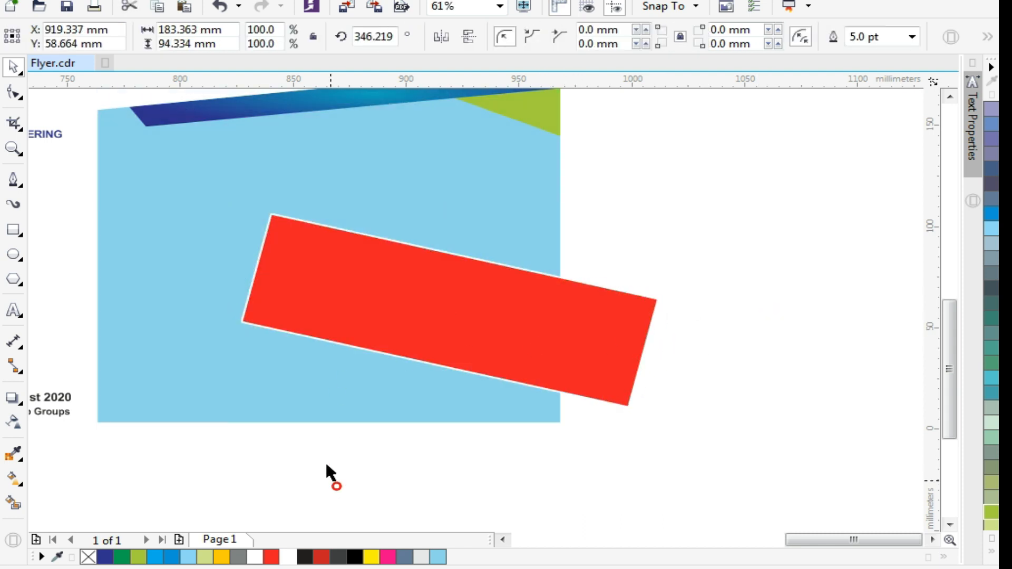
Step: Place a copy of the slanted red rectangle over the flyer's left side and set its rotation to 0°
{"action": "left_click", "coordinate": [362, 312]}
{"action": "left_click_drag", "start_coordinate": [449, 312], "coordinate": [239, 259]}
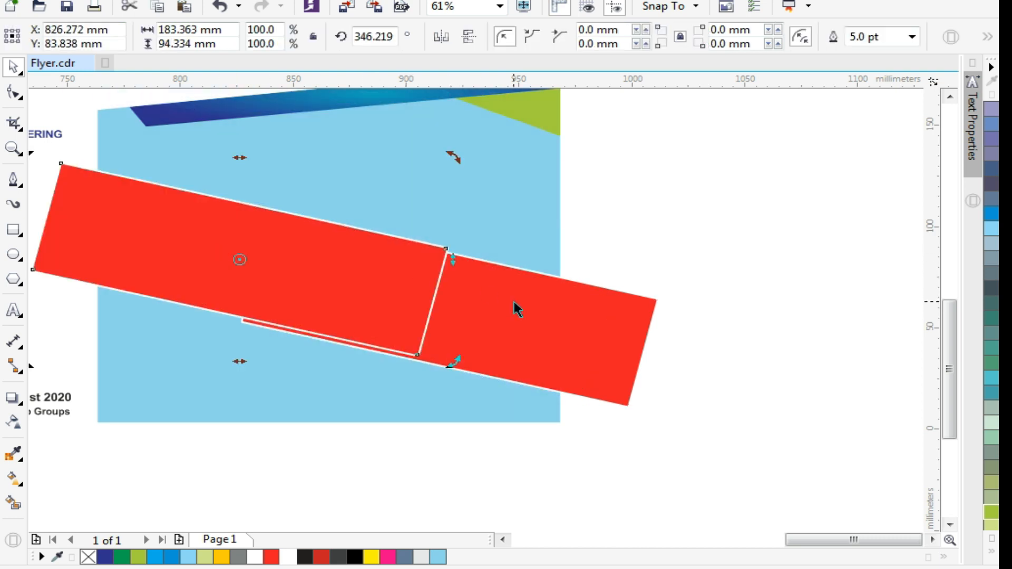
{"action": "scroll", "coordinate": [515, 300], "scroll_direction": "down", "scroll_amount": 2}
{"action": "scroll", "coordinate": [578, 377], "scroll_direction": "up", "scroll_amount": 2}
{"action": "left_click", "coordinate": [587, 333]}
{"action": "left_click_drag", "start_coordinate": [681, 198], "coordinate": [644, 153]}
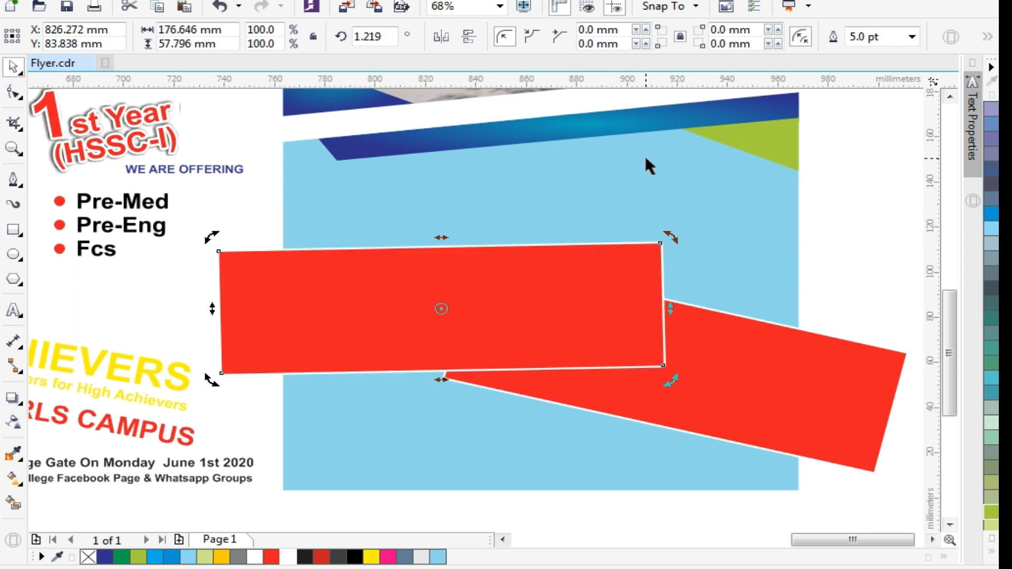
{"action": "key", "text": "ctrl+z"}
{"action": "double_click", "coordinate": [396, 37]}
{"action": "type", "text": "0"}
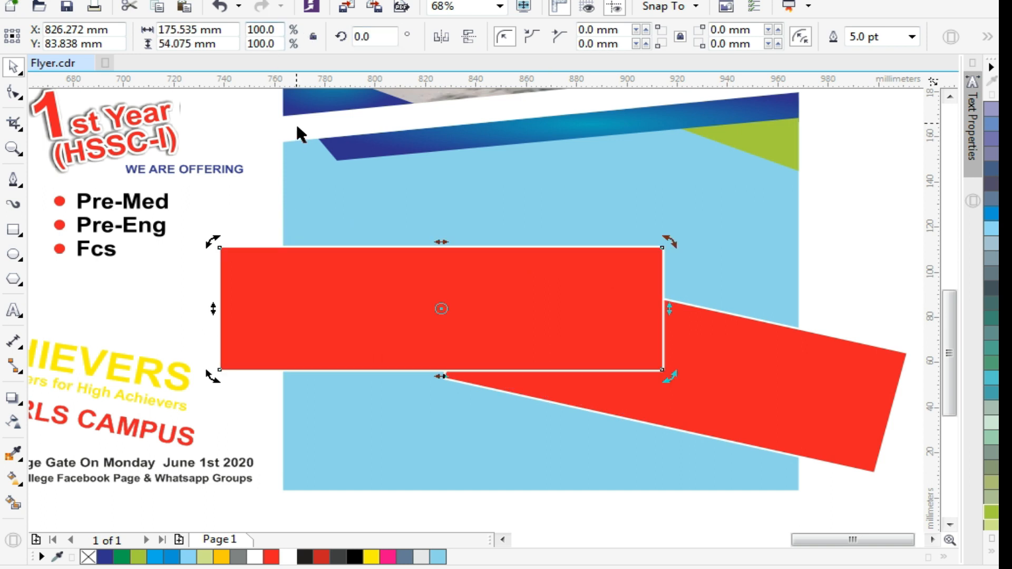
Step: Convert the level red copy to curves and move its right edge inward to make it about 80 mm wide
{"action": "left_click", "coordinate": [492, 298]}
{"action": "left_click_drag", "start_coordinate": [492, 299], "coordinate": [459, 307]}
{"action": "left_click_drag", "start_coordinate": [579, 221], "coordinate": [663, 358]}
{"action": "key", "text": "ctrl+z"}
{"action": "double_click", "coordinate": [553, 302]}
{"action": "key", "text": "ctrl+q"}
{"action": "double_click", "coordinate": [560, 296]}
{"action": "left_click_drag", "start_coordinate": [538, 201], "coordinate": [672, 414]}
{"action": "left_click_drag", "start_coordinate": [627, 375], "coordinate": [389, 379]}
{"action": "key", "text": "space"}
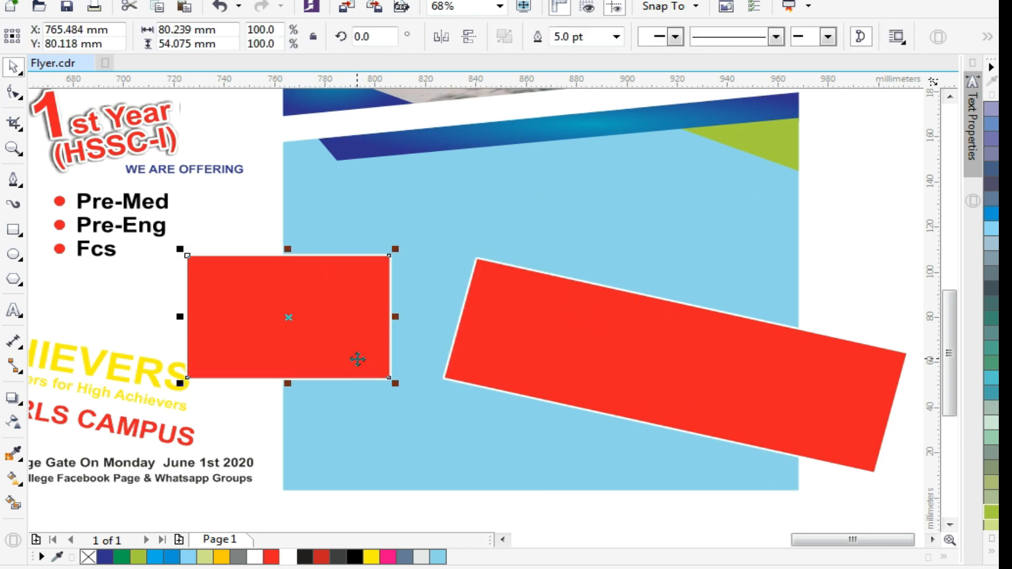
Step: Move the shortened panel against the slanted banner's left end and extend its left side to about 98 mm wide
{"action": "key", "text": "F4"}
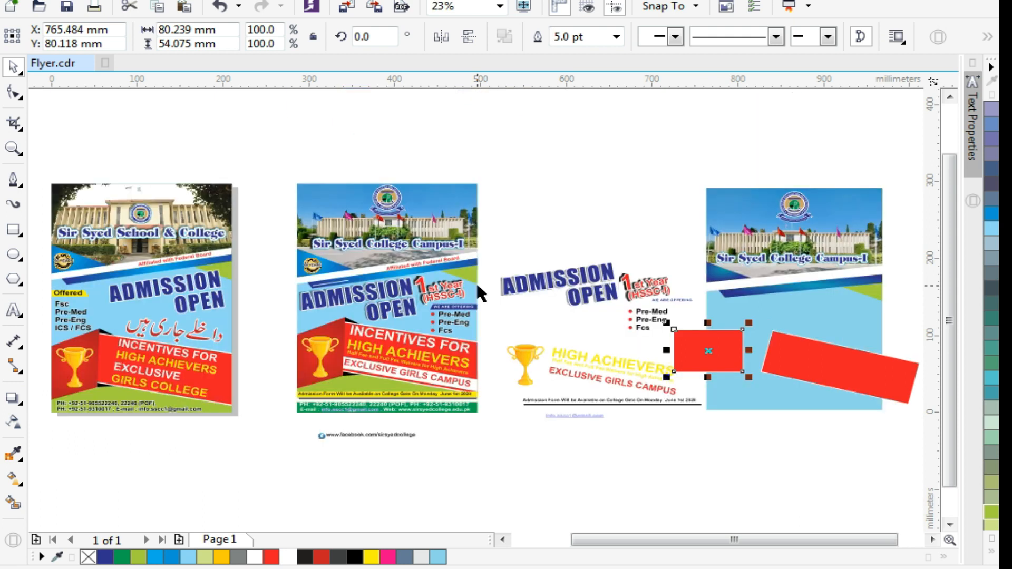
{"action": "key", "text": "z"}
{"action": "left_click_drag", "start_coordinate": [599, 272], "coordinate": [885, 433]}
{"action": "left_click_drag", "start_coordinate": [408, 306], "coordinate": [475, 294]}
{"action": "key", "text": "F10"}
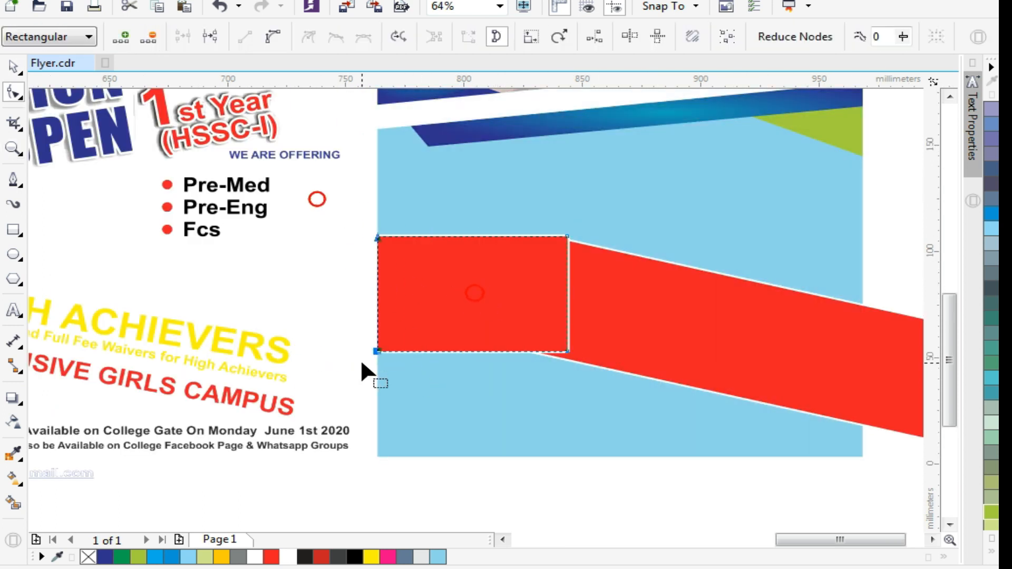
{"action": "key", "text": "space"}
Step: Try to rotate the left red panel to about 15°
{"action": "left_click_drag", "start_coordinate": [335, 351], "coordinate": [343, 390]}
{"action": "left_click", "coordinate": [389, 323]}
{"action": "left_click_drag", "start_coordinate": [438, 308], "coordinate": [452, 327]}
{"action": "scroll", "coordinate": [531, 327], "scroll_direction": "up", "scroll_amount": 1}
{"action": "key", "text": "ctrl+z"}
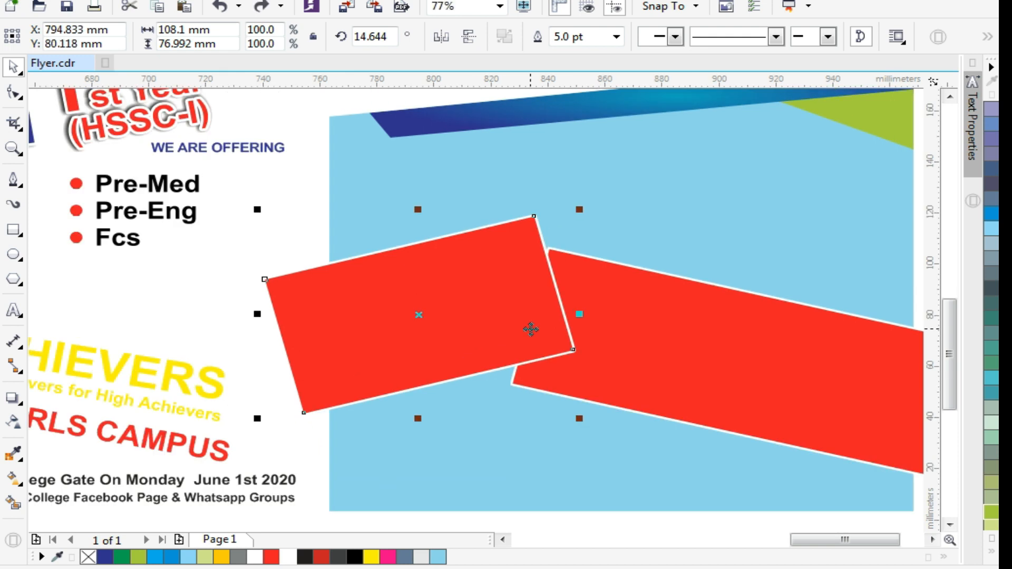
{"action": "key", "text": "ctrl+z"}
Step: Skew the left red panel upward with vertical sides and align its right edge with the slanted banner's left end
{"action": "left_click_drag", "start_coordinate": [563, 313], "coordinate": [558, 229]}
{"action": "left_click", "coordinate": [497, 267]}
{"action": "left_click_drag", "start_coordinate": [497, 264], "coordinate": [506, 350]}
{"action": "scroll", "coordinate": [506, 266], "scroll_direction": "down", "scroll_amount": 3}
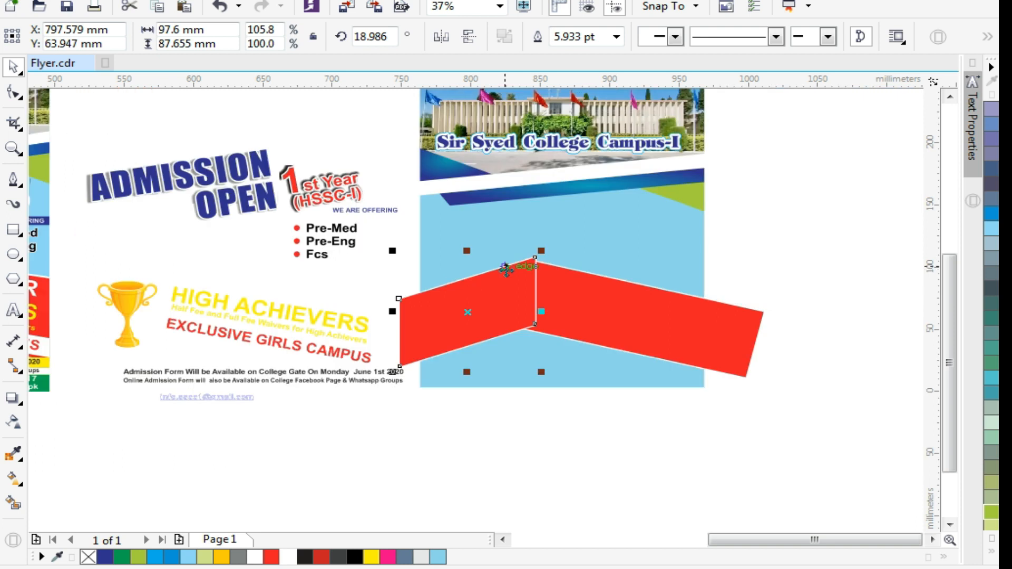
{"action": "scroll", "coordinate": [536, 292], "scroll_direction": "down", "scroll_amount": 2}
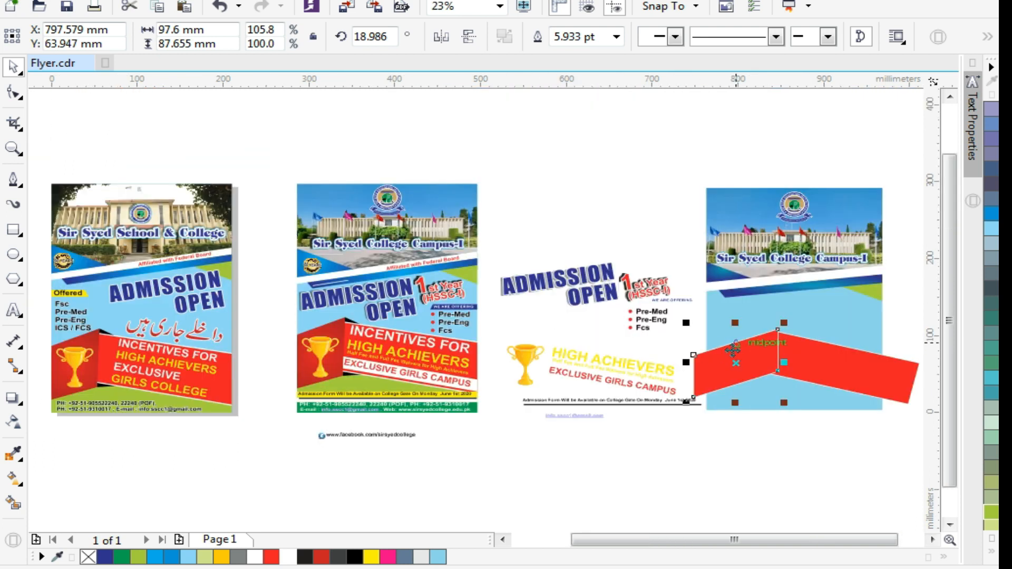
{"action": "left_click", "coordinate": [537, 478]}
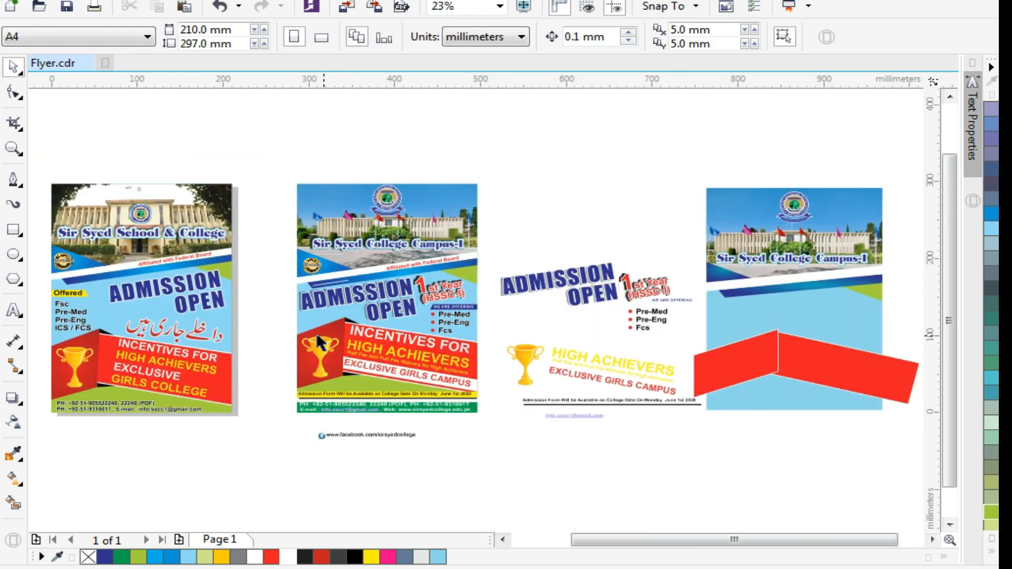
Step: Stretch the skewed left panel to about 111 mm overall height so it stands taller than the banner at the join
{"action": "key", "text": "z"}
{"action": "left_click_drag", "start_coordinate": [248, 300], "coordinate": [486, 390]}
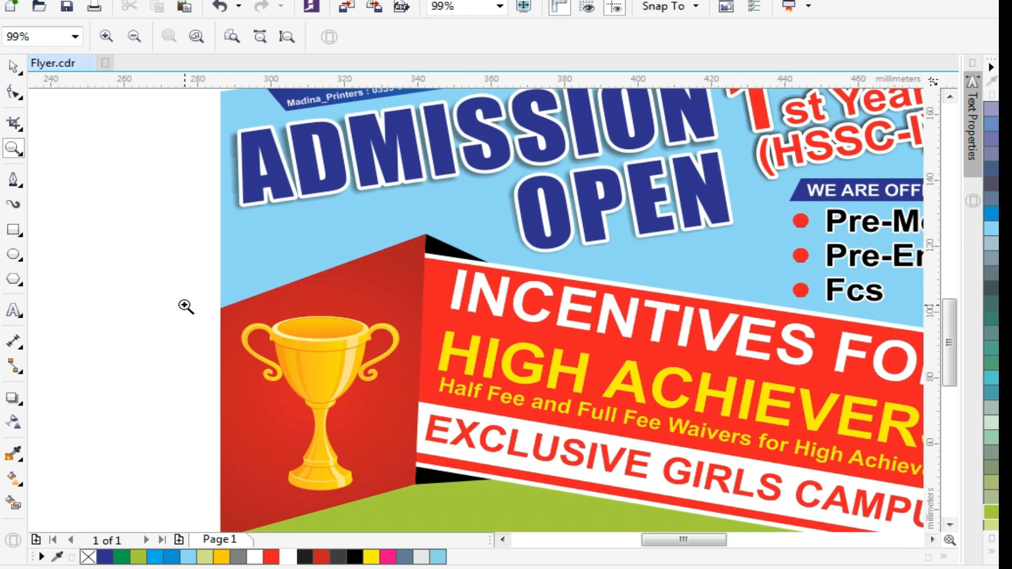
{"action": "right_click", "coordinate": [187, 303]}
{"action": "right_click", "coordinate": [191, 300]}
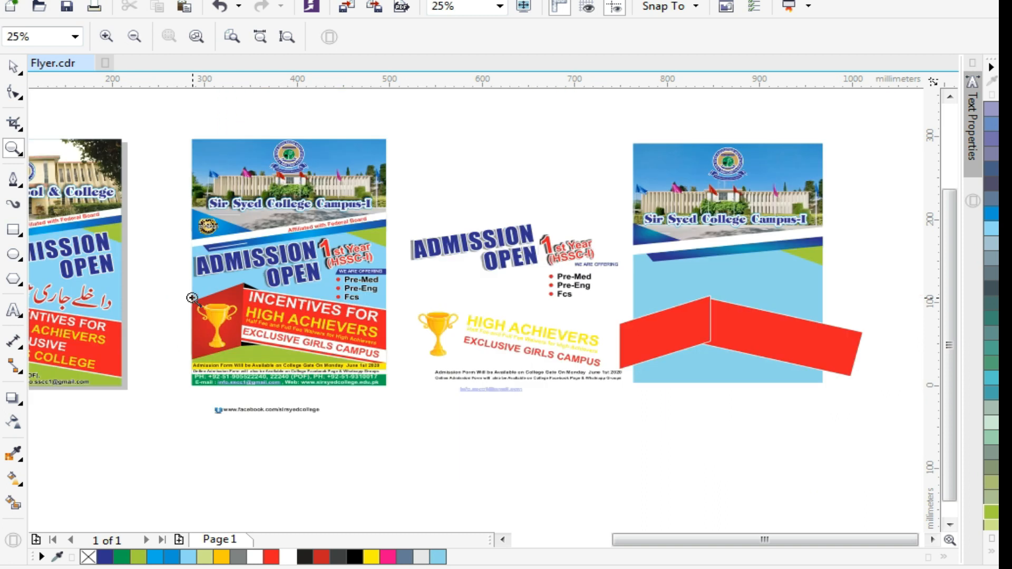
{"action": "left_click_drag", "start_coordinate": [562, 254], "coordinate": [863, 407]}
{"action": "key", "text": "space"}
{"action": "left_click", "coordinate": [358, 284]}
{"action": "left_click_drag", "start_coordinate": [309, 207], "coordinate": [310, 175]}
{"action": "left_click_drag", "start_coordinate": [358, 248], "coordinate": [363, 256]}
{"action": "left_click", "coordinate": [364, 257]}
{"action": "left_click", "coordinate": [420, 254]}
{"action": "left_click", "coordinate": [435, 308]}
{"action": "left_click_drag", "start_coordinate": [450, 327], "coordinate": [452, 336]}
Step: Fill the left panel with darker red and remove its outline
{"action": "key", "text": "z"}
{"action": "left_click_drag", "start_coordinate": [738, 342], "coordinate": [738, 342]}
{"action": "key", "text": "space"}
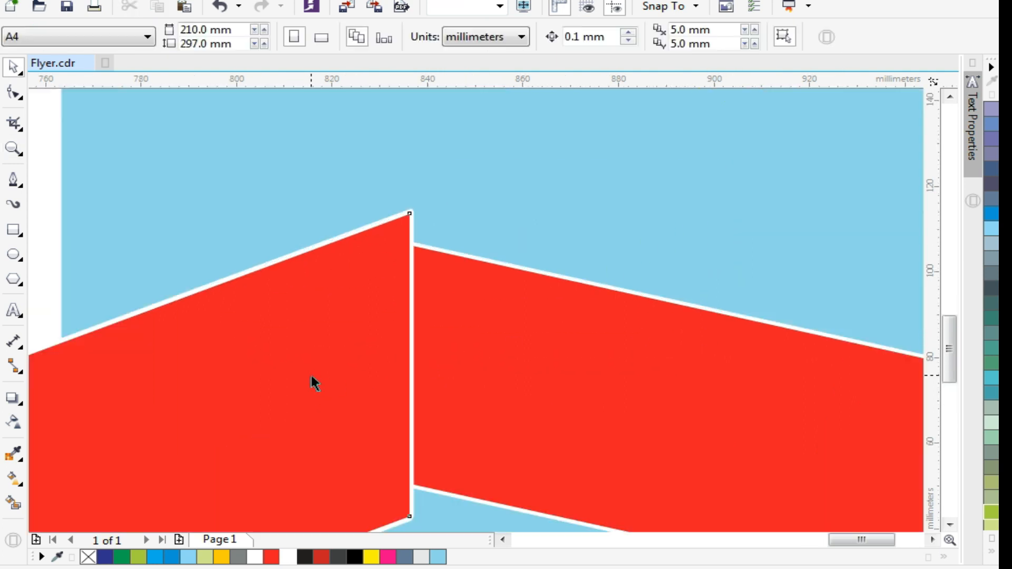
{"action": "left_click", "coordinate": [312, 384]}
{"action": "left_click", "coordinate": [322, 558]}
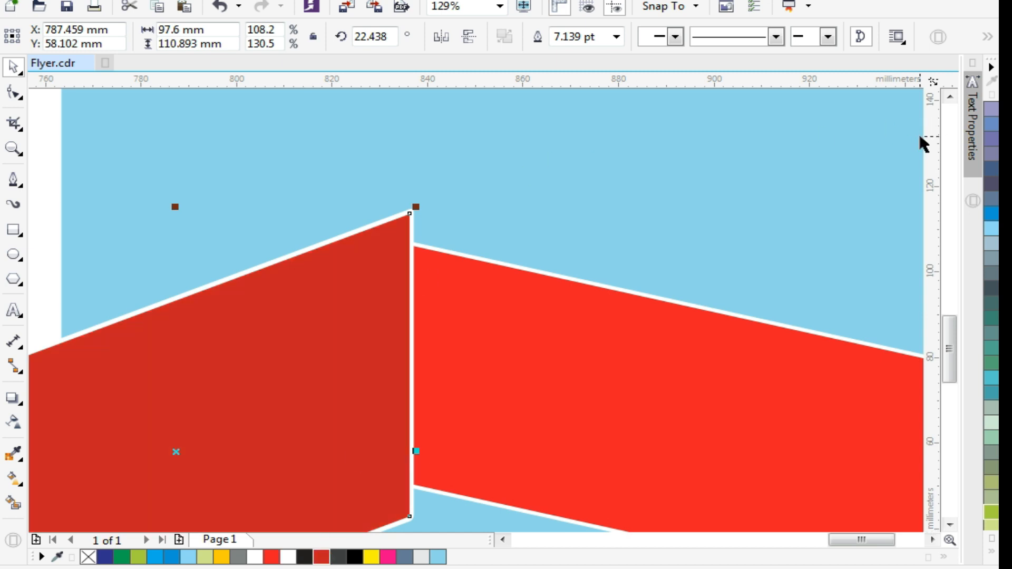
{"action": "scroll", "coordinate": [592, 131], "scroll_direction": "down", "scroll_amount": 2}
{"action": "key", "text": "F4"}
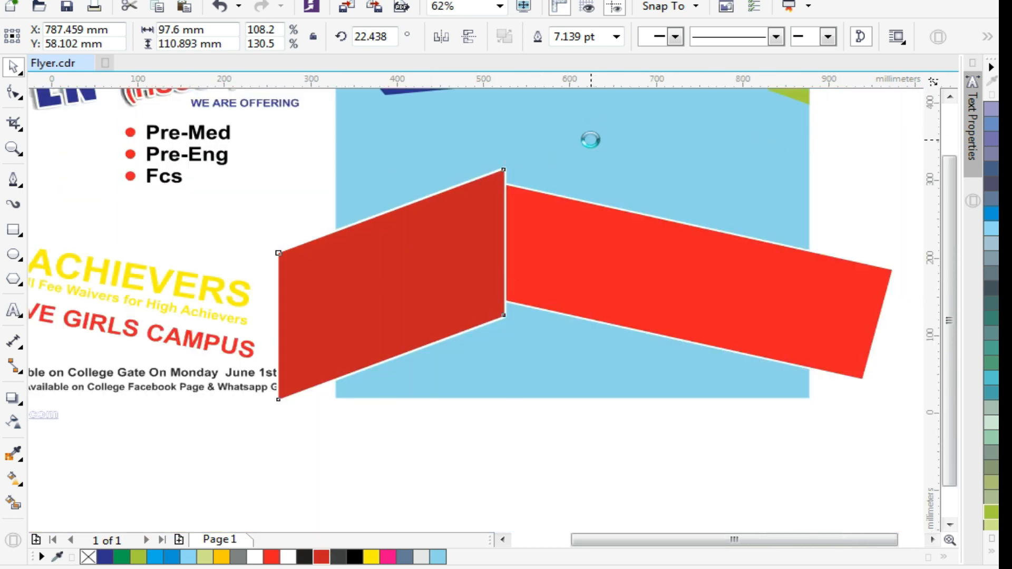
{"action": "key", "text": "F2"}
{"action": "left_click_drag", "start_coordinate": [635, 299], "coordinate": [865, 439]}
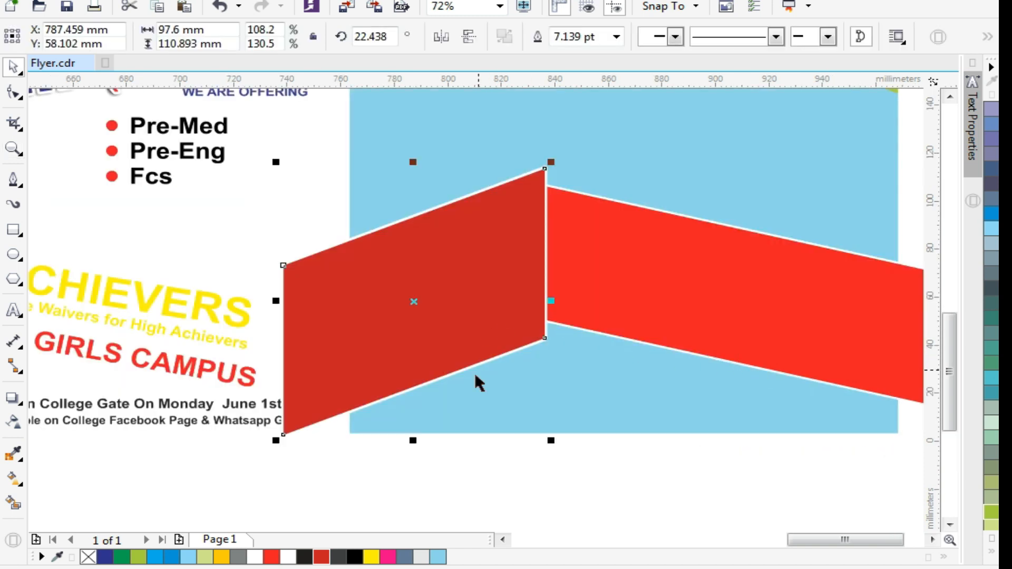
{"action": "right_click", "coordinate": [87, 557]}
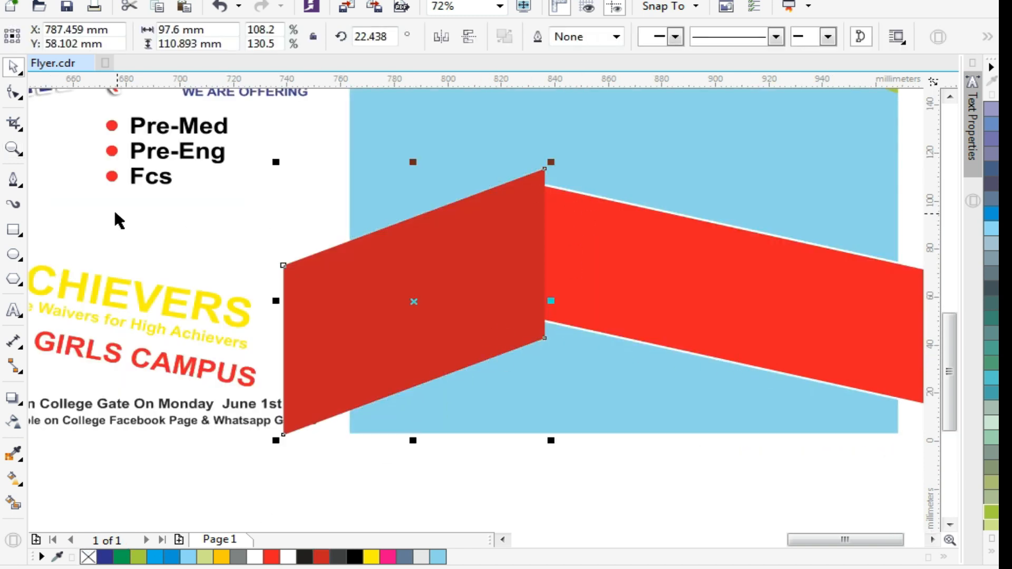
Step: Draw a small rectangle about 18 by 14 mm at the upper join, convert it to curves, and slope its top down to the banner's edge
{"action": "left_click", "coordinate": [14, 230]}
{"action": "scroll", "coordinate": [594, 160], "scroll_direction": "up", "scroll_amount": 2}
{"action": "left_click_drag", "start_coordinate": [498, 177], "coordinate": [597, 247]}
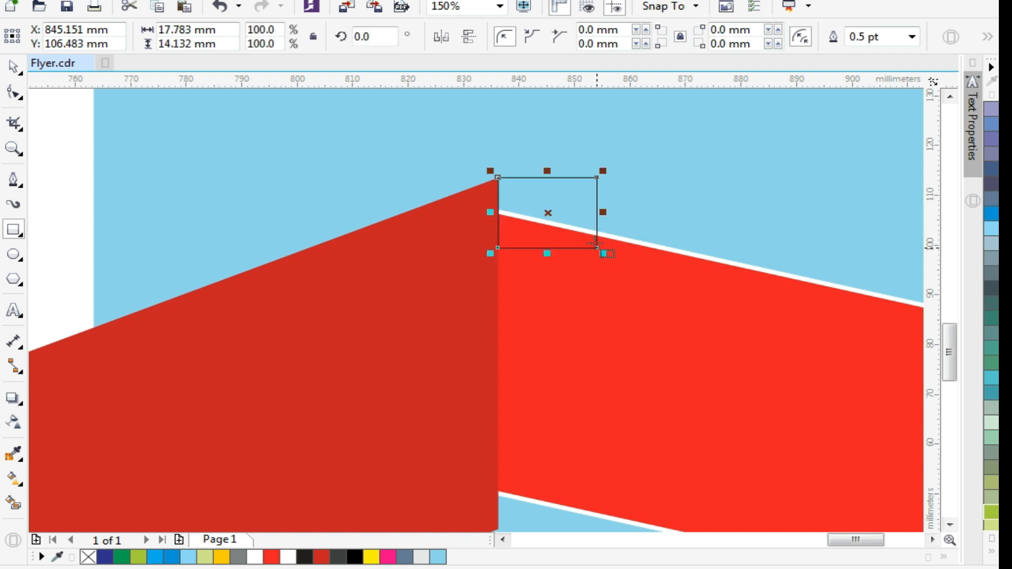
{"action": "key", "text": "ctrl+q"}
{"action": "key", "text": "space"}
{"action": "key", "text": "F10"}
{"action": "left_click_drag", "start_coordinate": [596, 178], "coordinate": [597, 194]}
{"action": "left_click_drag", "start_coordinate": [596, 235], "coordinate": [599, 236]}
{"action": "key", "text": "space"}
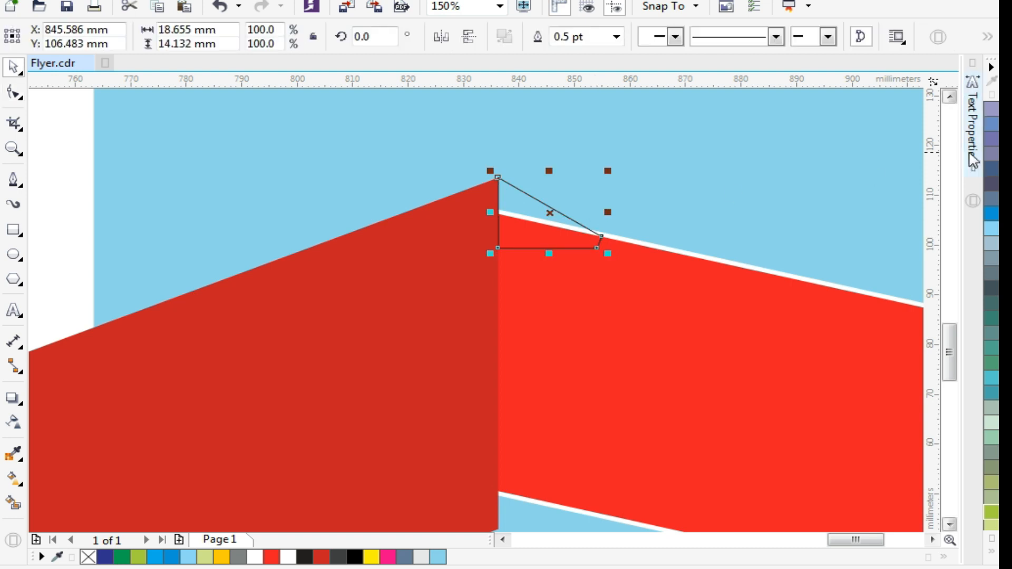
Step: Fill the small fold shape at the upper join with black and remove its outline
{"action": "left_click", "coordinate": [355, 556]}
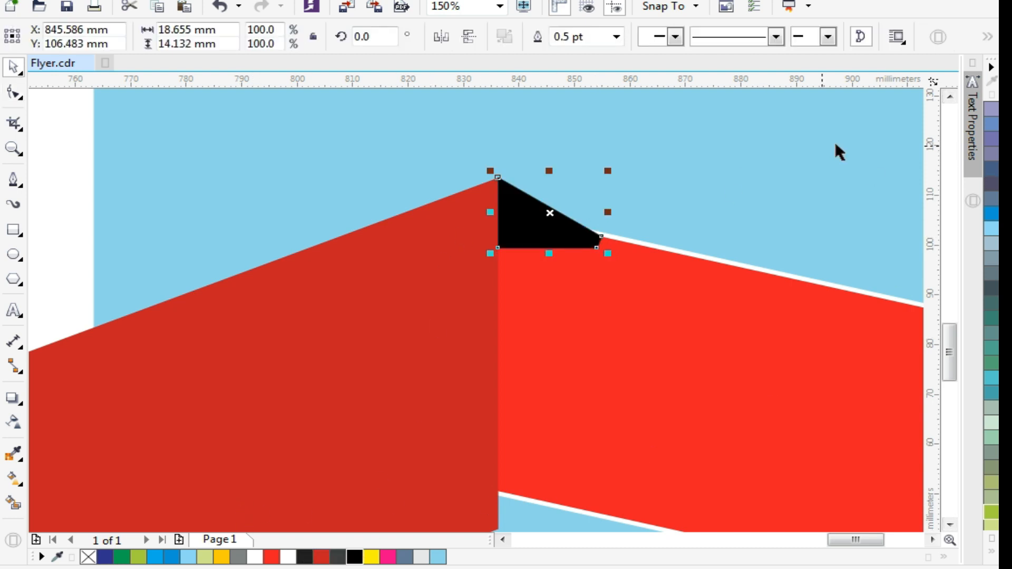
{"action": "right_click", "coordinate": [89, 559]}
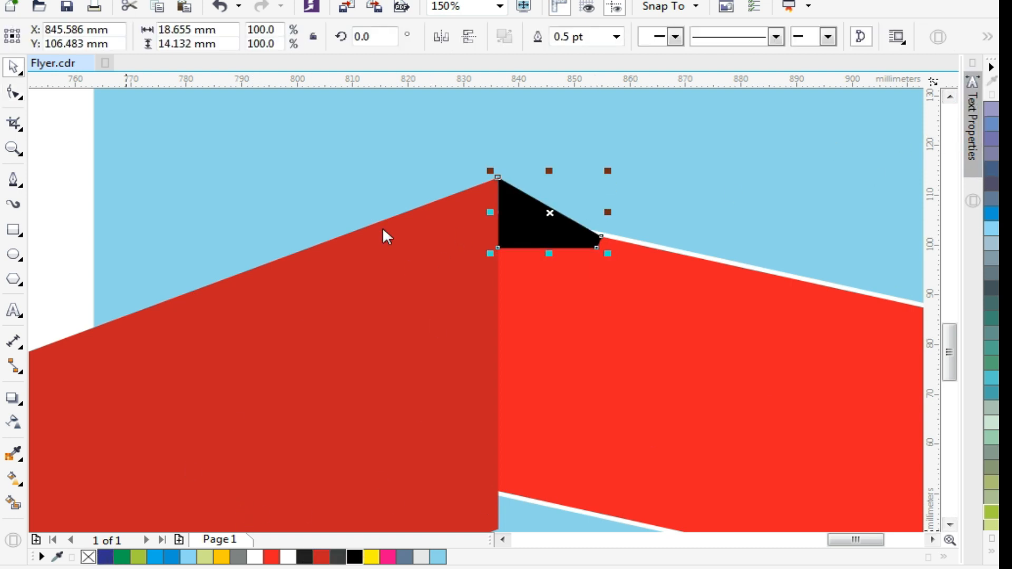
{"action": "scroll", "coordinate": [463, 171], "scroll_direction": "down", "scroll_amount": 1}
Step: Create a vertically mirrored copy of the black fold shape and move it to the lower join
{"action": "left_click", "coordinate": [565, 245]}
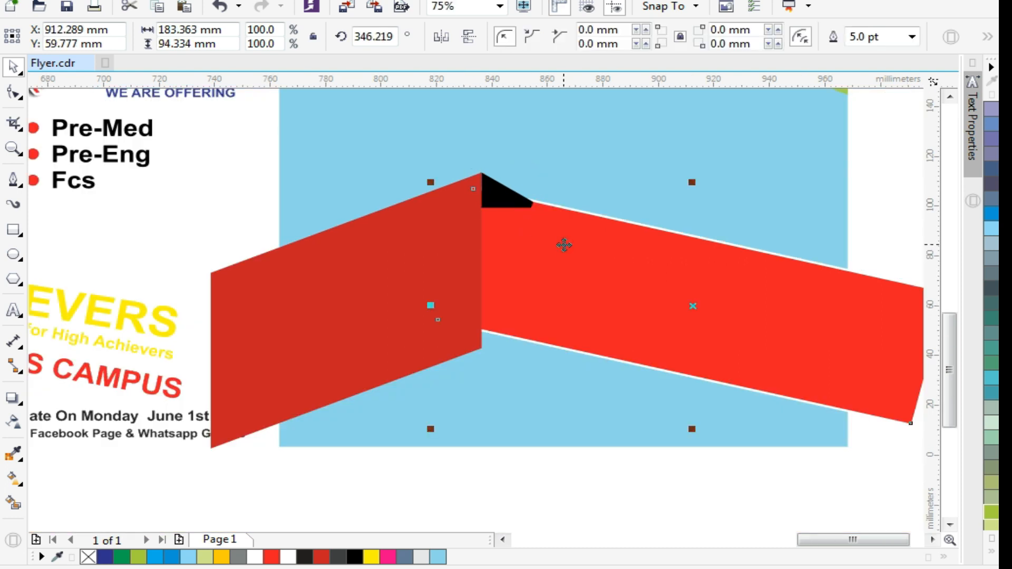
{"action": "left_click", "coordinate": [429, 259]}
{"action": "left_click", "coordinate": [496, 190]}
{"action": "left_click_drag", "start_coordinate": [507, 166], "coordinate": [532, 255]}
{"action": "right_click", "coordinate": [531, 255]}
{"action": "left_click_drag", "start_coordinate": [497, 209], "coordinate": [515, 312]}
Step: Slope the lower edge of the lower black fold shape by raising its outer bottom corner toward the banner's lower edge
{"action": "key", "text": "F2"}
{"action": "left_click_drag", "start_coordinate": [400, 264], "coordinate": [597, 407]}
{"action": "double_click", "coordinate": [514, 263]}
{"action": "left_click_drag", "start_coordinate": [581, 250], "coordinate": [599, 313]}
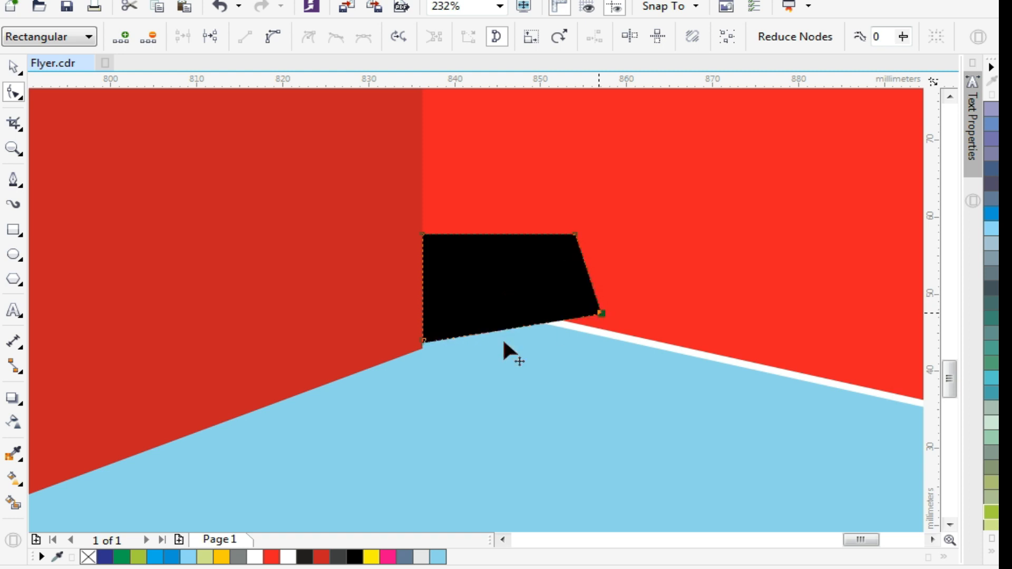
Step: Align the fold shape's inner bottom corner with the dark panel's lower corner at the join
{"action": "scroll", "coordinate": [427, 345], "scroll_direction": "up", "scroll_amount": 2}
{"action": "left_click", "coordinate": [419, 336]}
{"action": "left_click_drag", "start_coordinate": [421, 336], "coordinate": [422, 341]}
{"action": "key", "text": "space"}
{"action": "scroll", "coordinate": [422, 346], "scroll_direction": "up", "scroll_amount": 4}
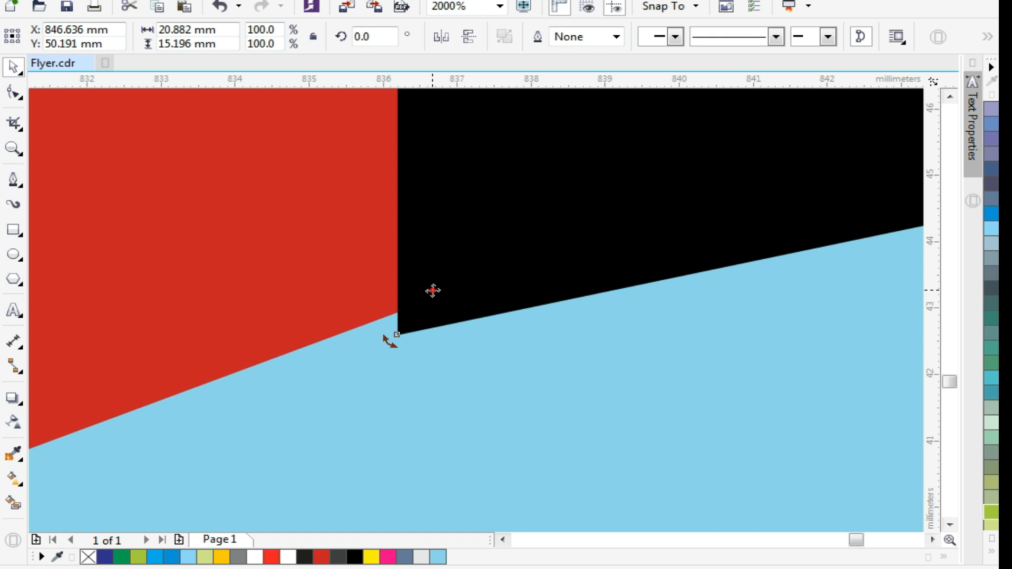
{"action": "key", "text": "space"}
{"action": "scroll", "coordinate": [369, 310], "scroll_direction": "down", "scroll_amount": 5}
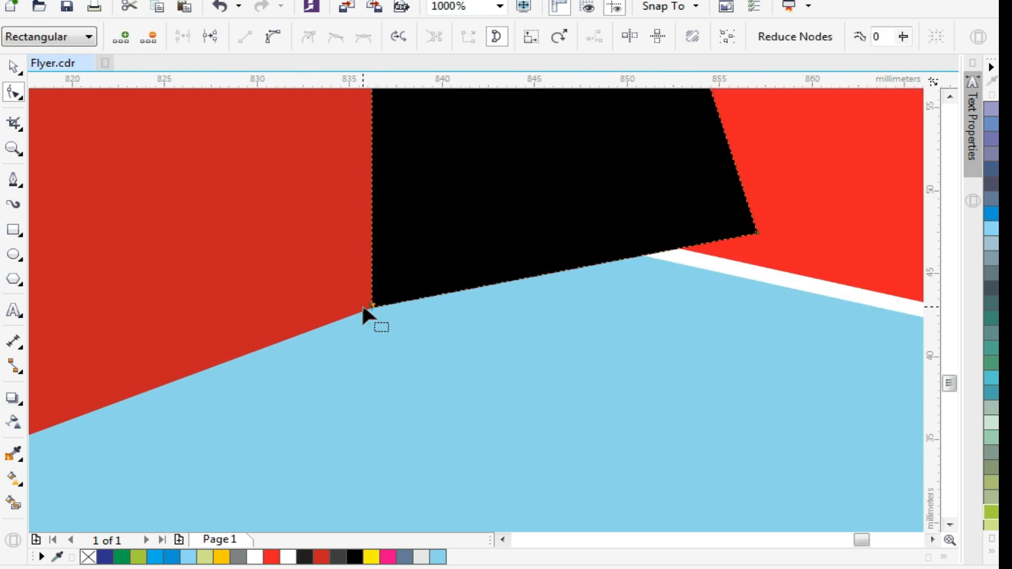
Step: Pull the lower fold shape's outer bottom corner slightly inward and upward onto the banner
{"action": "key", "text": "space"}
{"action": "key", "text": "space"}
{"action": "left_click_drag", "start_coordinate": [559, 269], "coordinate": [554, 253]}
{"action": "key", "text": "space"}
{"action": "scroll", "coordinate": [492, 297], "scroll_direction": "down", "scroll_amount": 3}
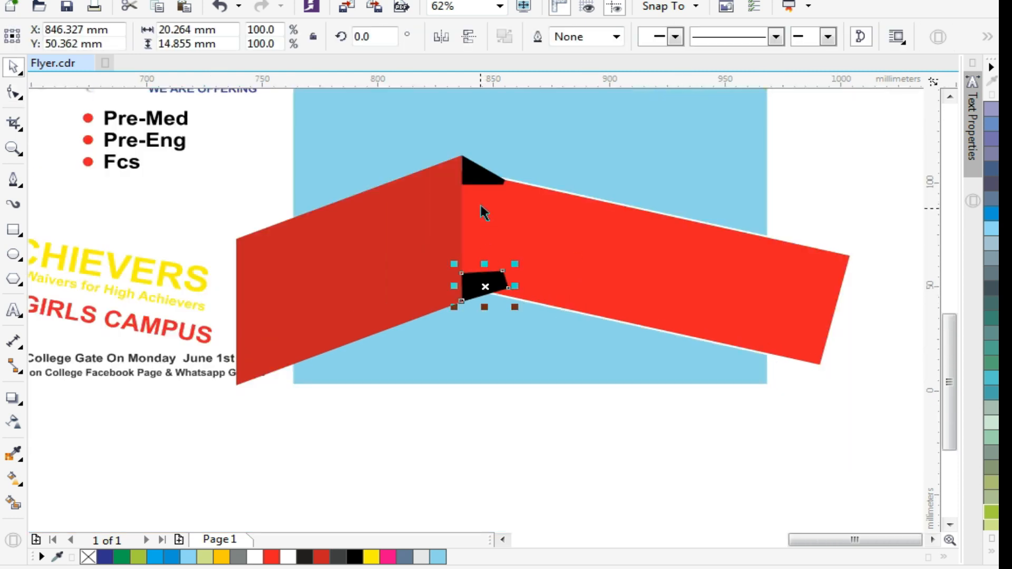
Step: Bring the bright red banner in front of the black fold shapes and the dark red panel in front of the banner
{"action": "left_click", "coordinate": [482, 169], "text": "shift"}
{"action": "left_click", "coordinate": [427, 239]}
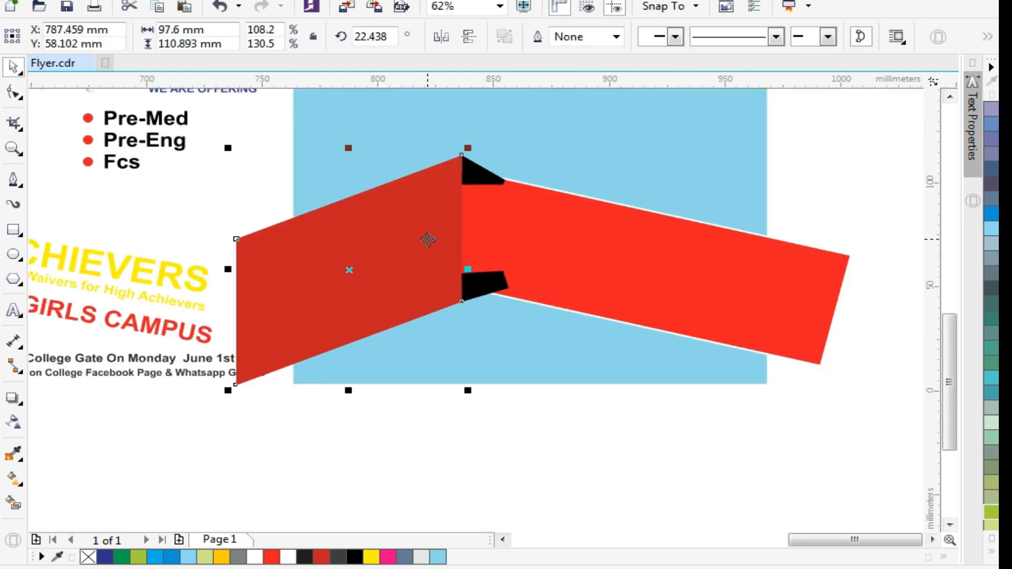
{"action": "left_click", "coordinate": [588, 256]}
{"action": "key", "text": "shift+Page_Up"}
{"action": "left_click", "coordinate": [352, 265]}
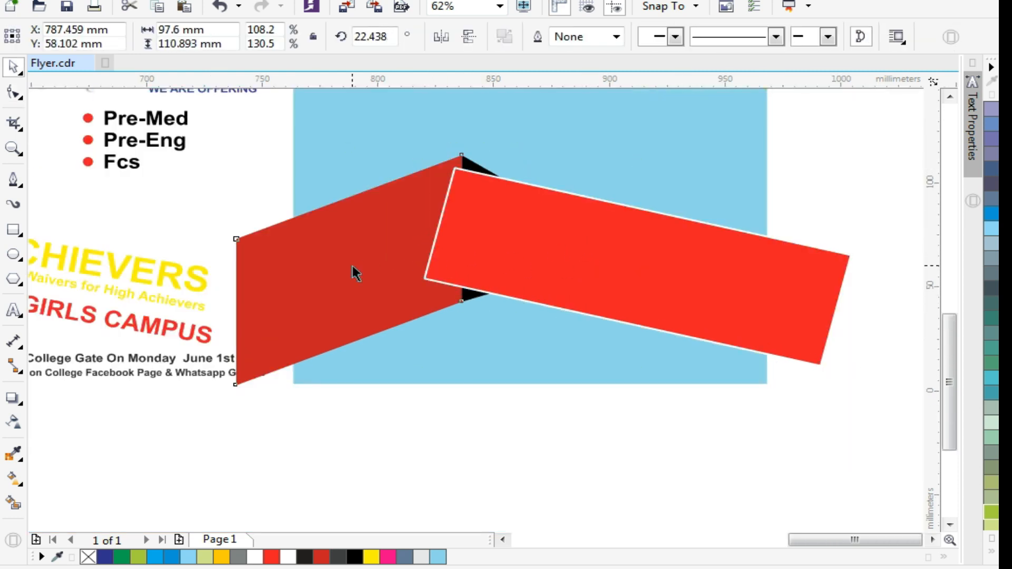
{"action": "left_click_drag", "start_coordinate": [352, 267], "coordinate": [328, 262]}
{"action": "key", "text": "ctrl+z"}
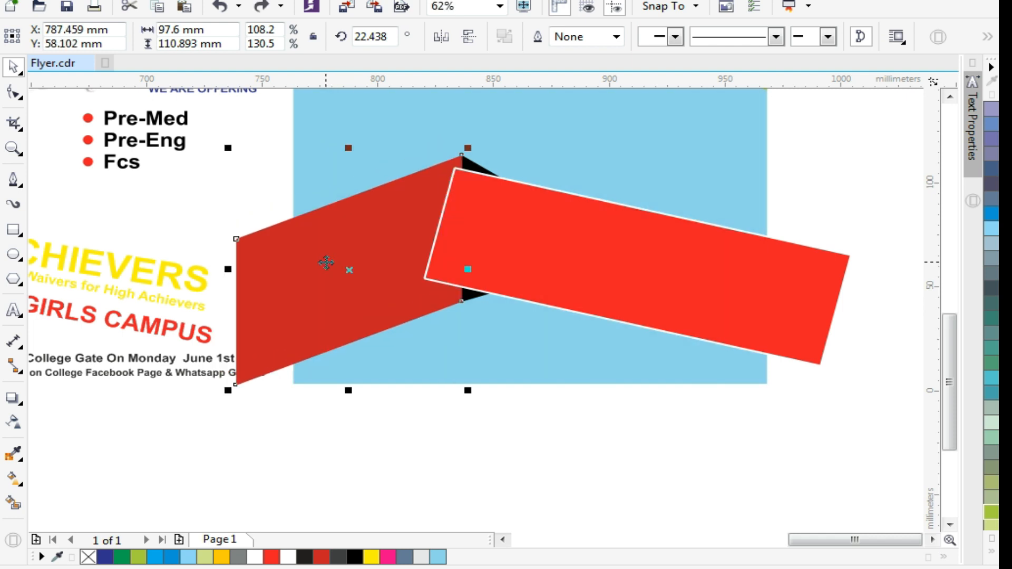
{"action": "key", "text": "shift+Page_Up"}
{"action": "left_click", "coordinate": [524, 456]}
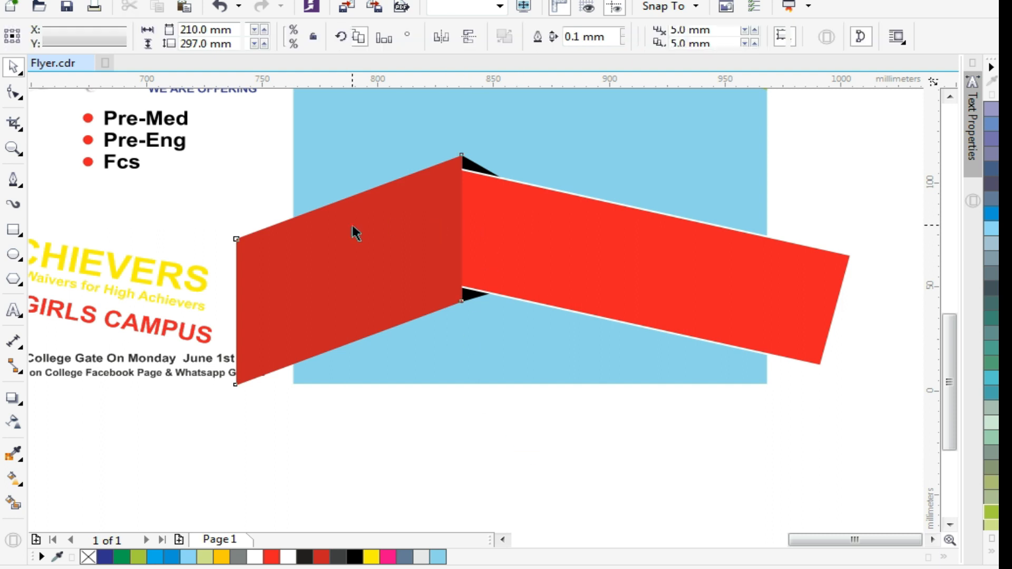
Step: Group the dark panel, both fold shapes and the red banner, and PowerClip the group inside the light blue background
{"action": "left_click", "coordinate": [354, 230]}
{"action": "left_click", "coordinate": [471, 166], "text": "shift"}
{"action": "left_click", "coordinate": [474, 314], "text": "shift"}
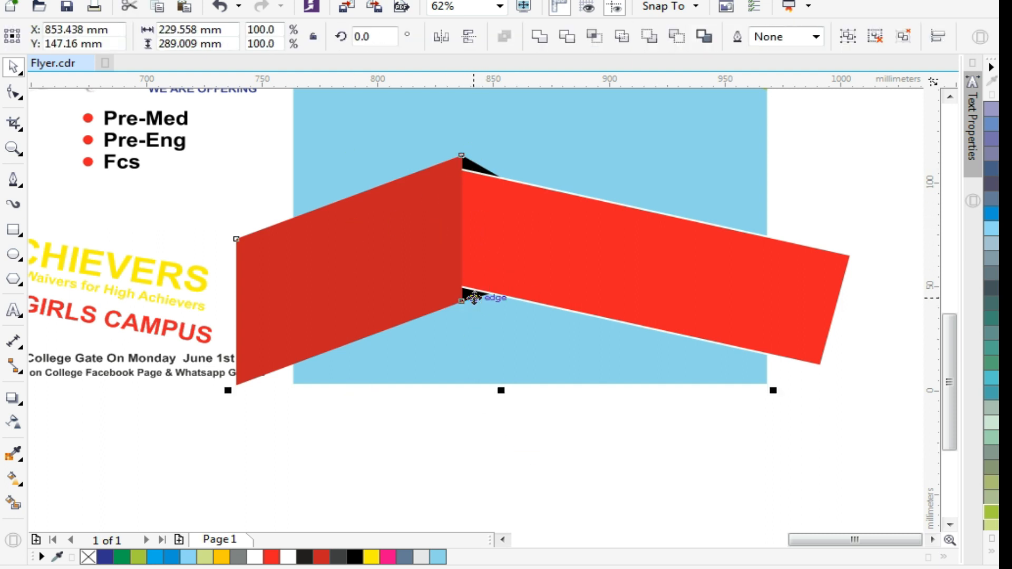
{"action": "left_click", "coordinate": [586, 239]}
{"action": "right_click", "coordinate": [407, 154]}
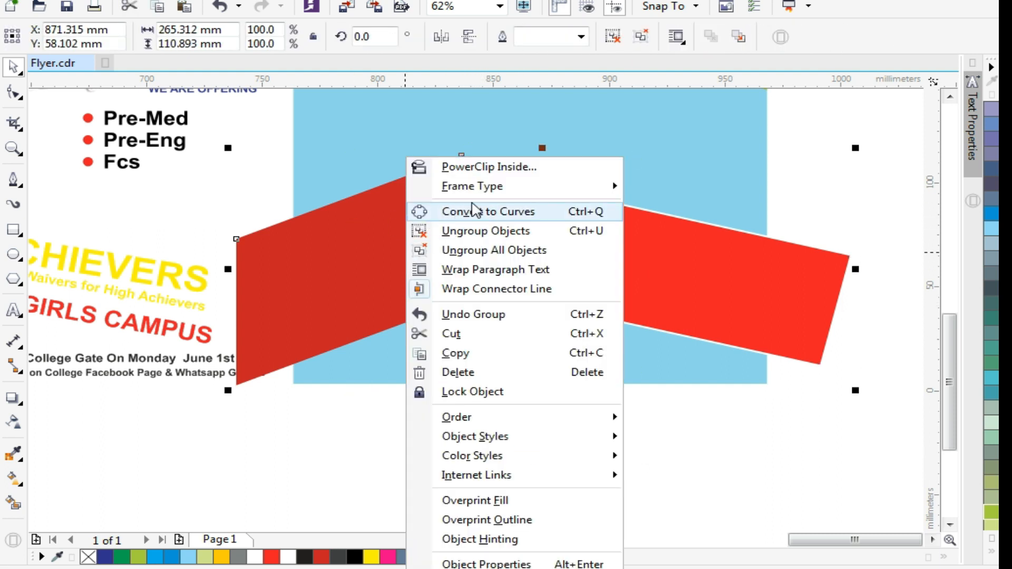
{"action": "left_click", "coordinate": [452, 165]}
{"action": "left_click", "coordinate": [429, 153]}
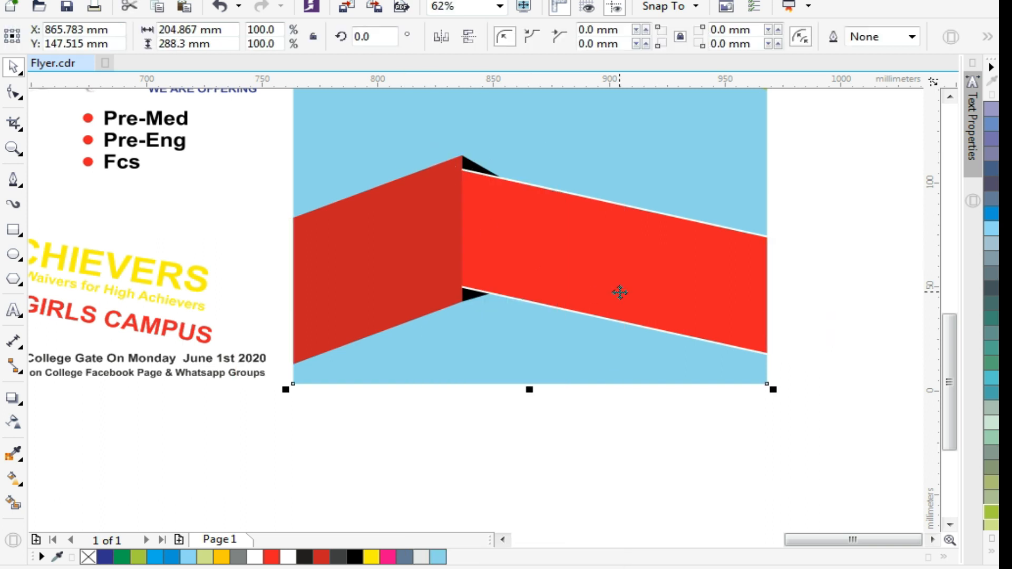
Step: Move the incentives and high achievers text group from beside the flyer onto the red banner
{"action": "scroll", "coordinate": [619, 293], "scroll_direction": "down", "scroll_amount": 2}
{"action": "left_click", "coordinate": [506, 429]}
{"action": "left_click", "coordinate": [214, 272]}
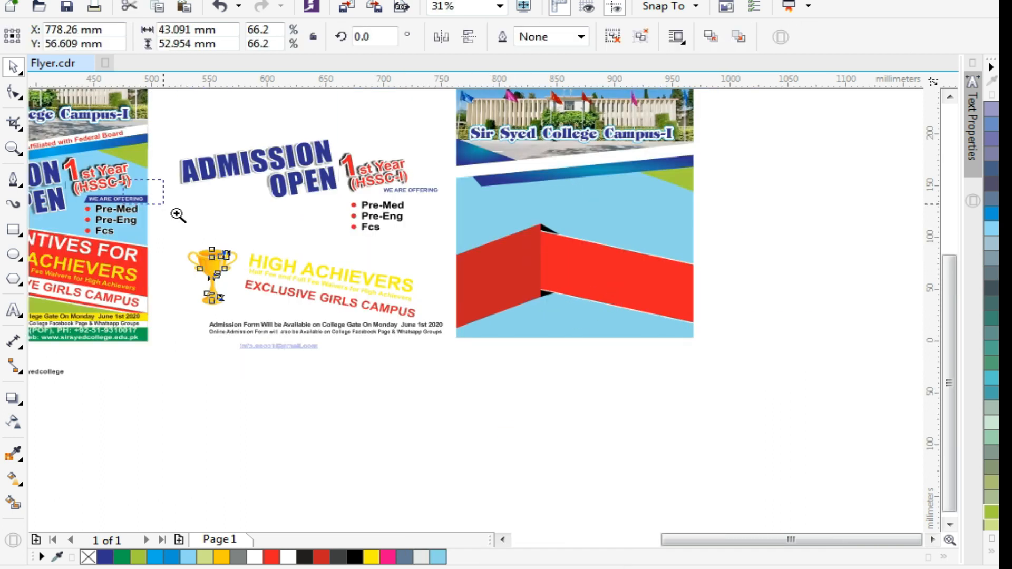
{"action": "scroll", "coordinate": [373, 259], "scroll_direction": "up", "scroll_amount": 1}
{"action": "left_click_drag", "start_coordinate": [380, 332], "coordinate": [787, 338]}
{"action": "key", "text": "F2"}
{"action": "left_click_drag", "start_coordinate": [564, 180], "coordinate": [877, 403]}
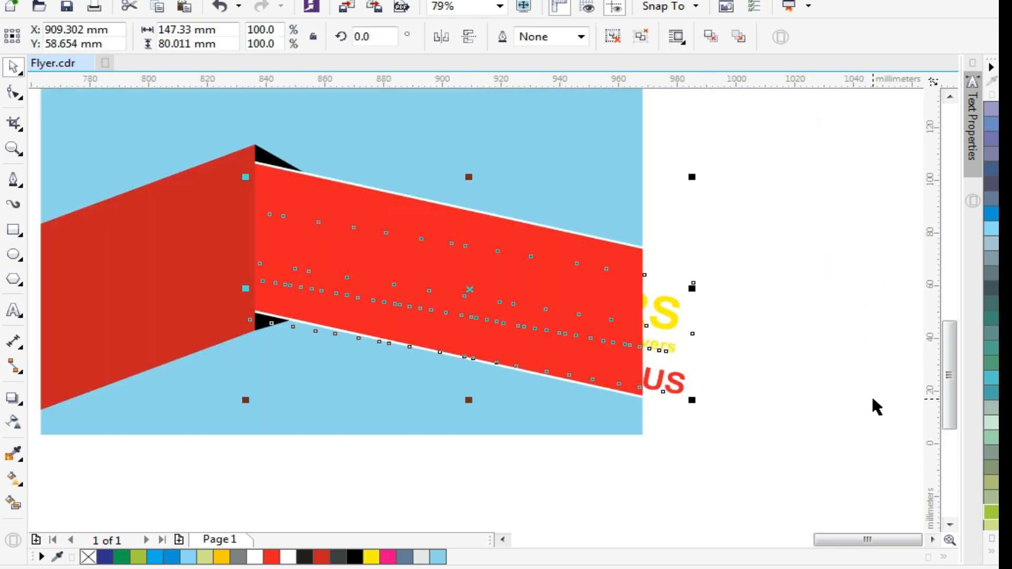
Step: Bring the incentives text group to the front and rotate it slightly clockwise toward the banner's slope
{"action": "left_click", "coordinate": [592, 303]}
{"action": "left_click_drag", "start_coordinate": [692, 184], "coordinate": [701, 198]}
{"action": "left_click", "coordinate": [641, 273]}
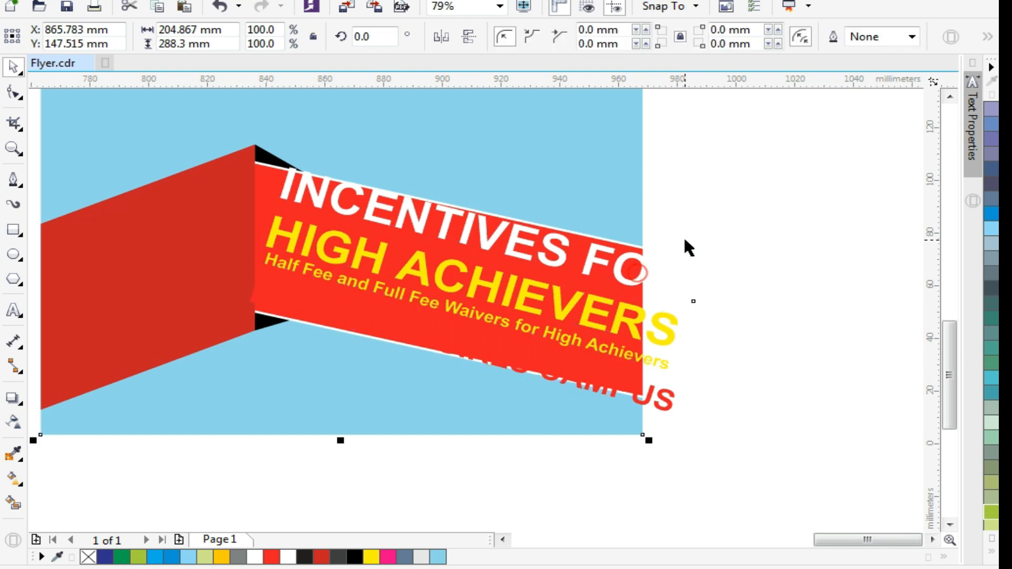
Step: Scale the incentives text group to about 125 mm wide, fit it within the red banner, and set its rotation to about 355.9°
{"action": "left_click", "coordinate": [620, 288]}
{"action": "left_click_drag", "start_coordinate": [689, 418], "coordinate": [687, 351]}
{"action": "left_click_drag", "start_coordinate": [206, 137], "coordinate": [725, 440]}
{"action": "left_click_drag", "start_coordinate": [410, 294], "coordinate": [433, 315]}
{"action": "scroll", "coordinate": [431, 253], "scroll_direction": "down", "scroll_amount": 2}
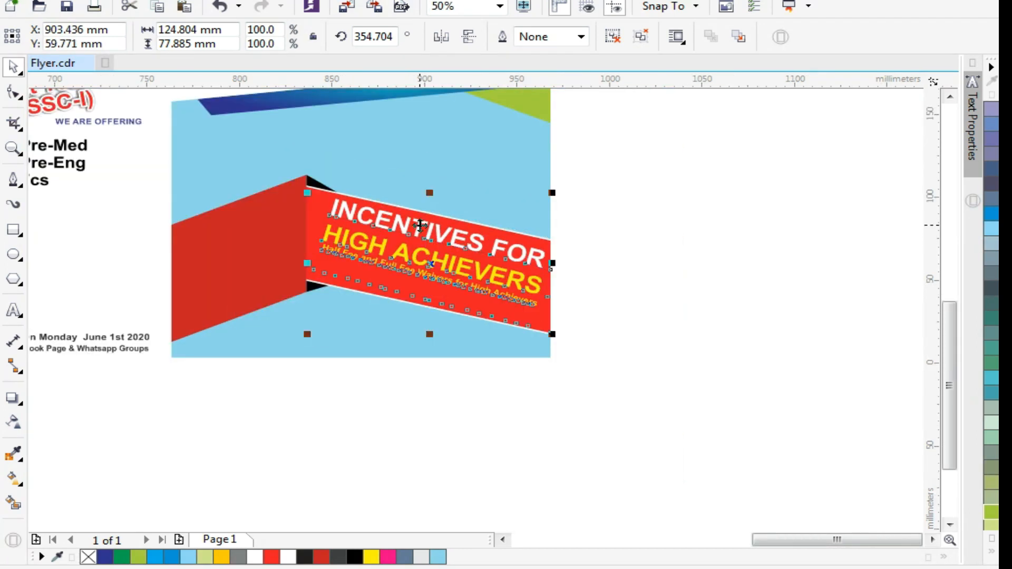
{"action": "left_click", "coordinate": [420, 225]}
{"action": "left_click_drag", "start_coordinate": [308, 194], "coordinate": [302, 196]}
Step: Inspect the text lines on the banner in Wireframe view, and return to Enhanced view
{"action": "left_click", "coordinate": [147, 1]}
{"action": "left_click", "coordinate": [147, 1]}
{"action": "left_click", "coordinate": [84, 1]}
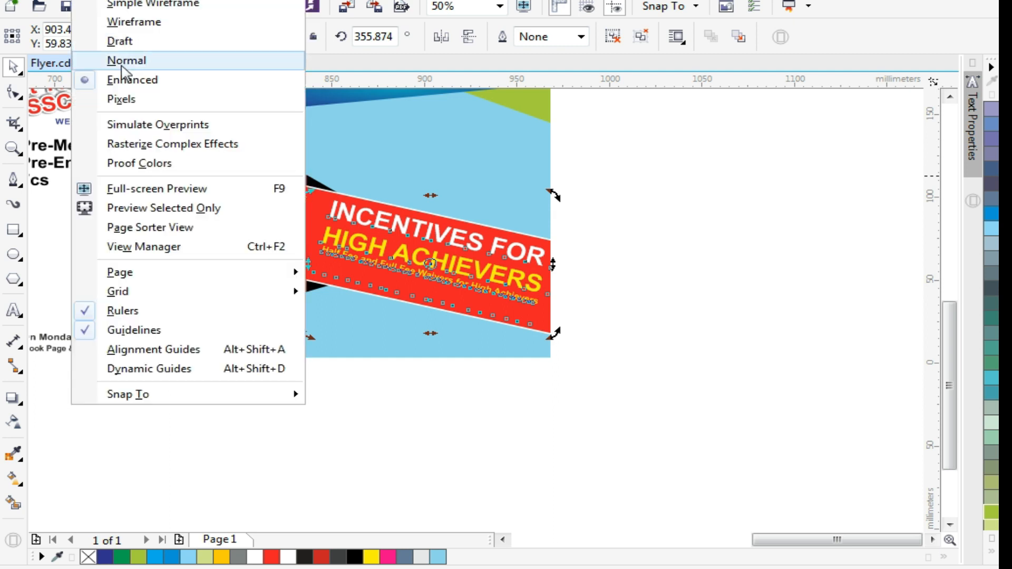
{"action": "left_click", "coordinate": [140, 24]}
{"action": "left_click", "coordinate": [531, 447]}
{"action": "key", "text": "F2"}
{"action": "left_click_drag", "start_coordinate": [274, 235], "coordinate": [629, 408]}
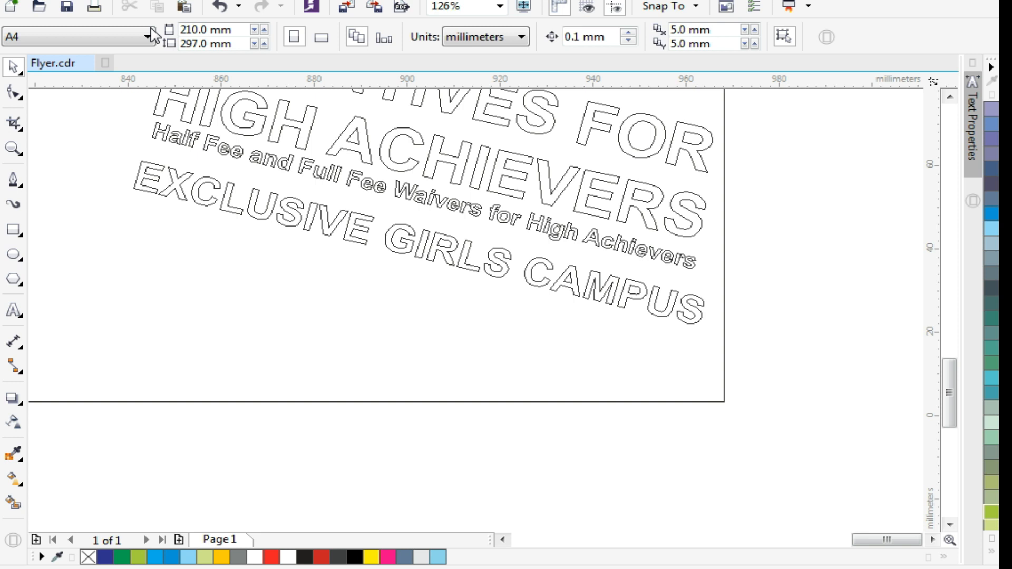
{"action": "left_click", "coordinate": [85, 1]}
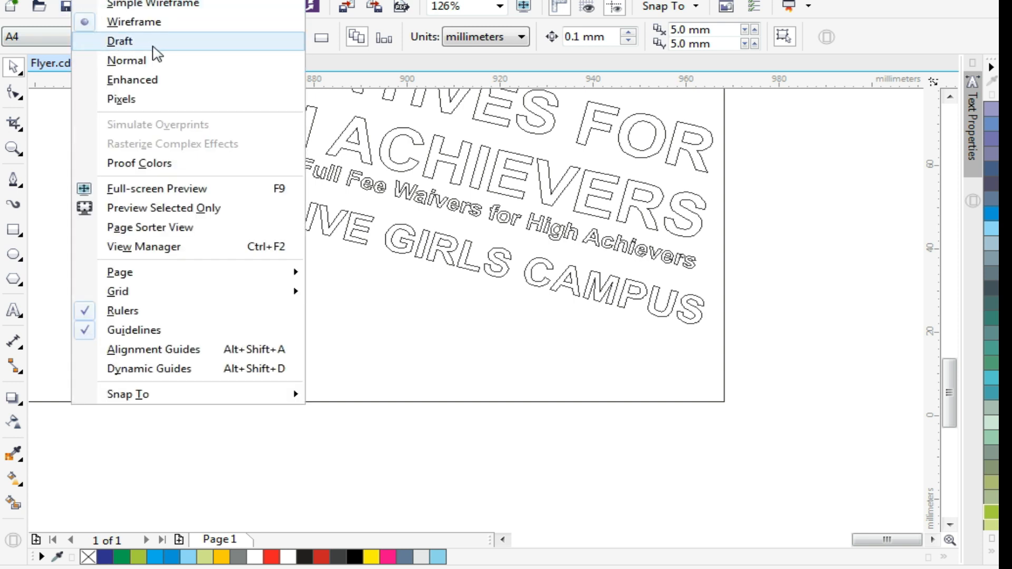
{"action": "left_click", "coordinate": [146, 80]}
{"action": "scroll", "coordinate": [629, 340], "scroll_direction": "down", "scroll_amount": 2}
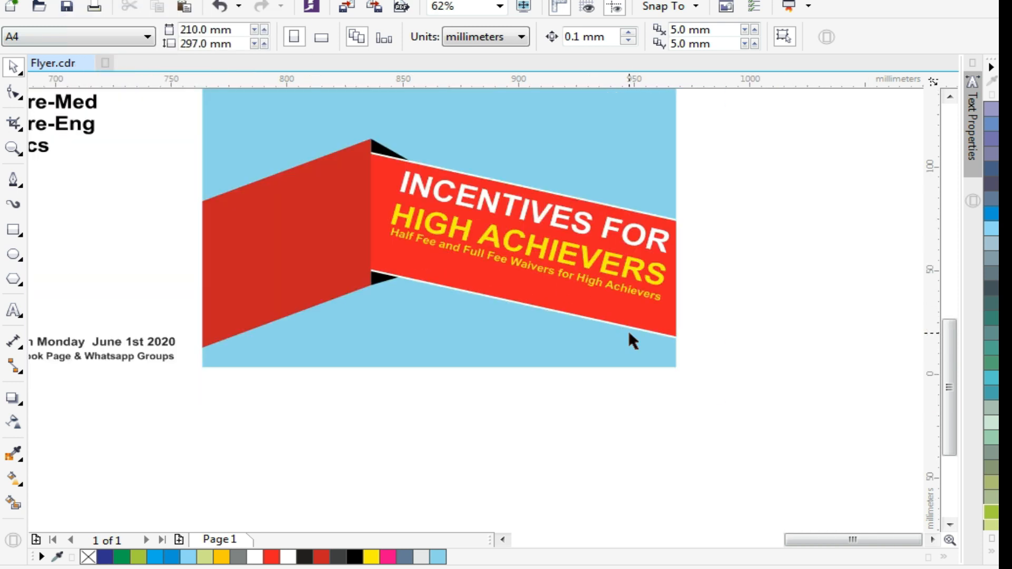
Step: Try filling the EXCLUSIVE GIRLS CAMPUS line with white, and undo the colour change
{"action": "left_click", "coordinate": [522, 416]}
{"action": "key", "text": "F2"}
{"action": "left_click_drag", "start_coordinate": [634, 396], "coordinate": [635, 398]}
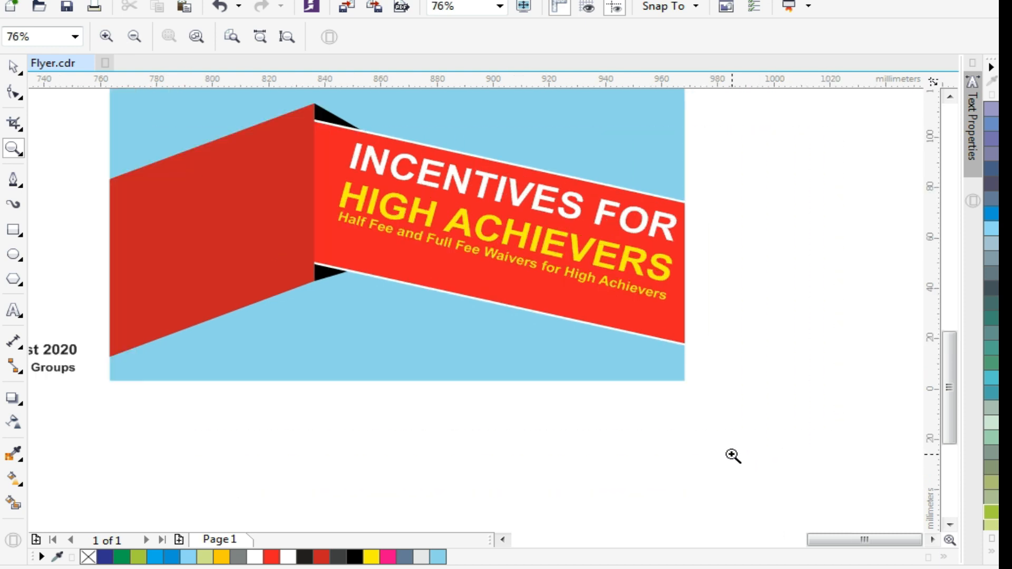
{"action": "left_click", "coordinate": [505, 292]}
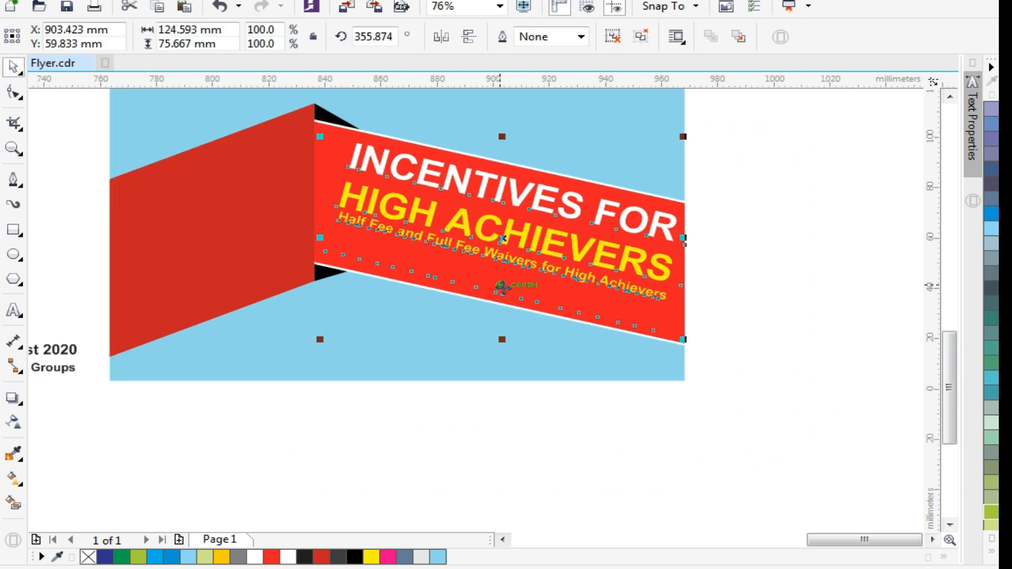
{"action": "left_click", "coordinate": [501, 286], "text": "ctrl"}
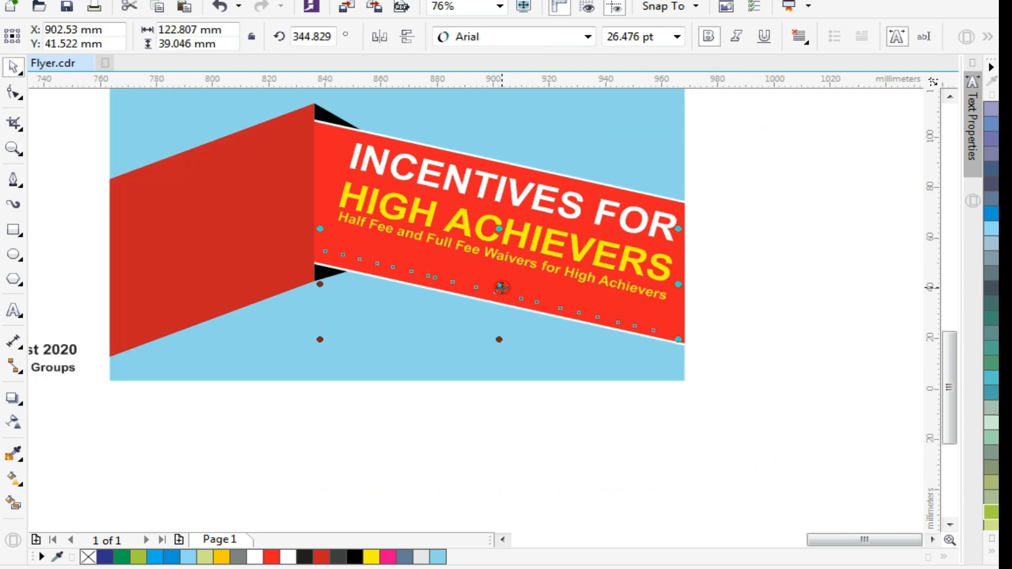
{"action": "left_click", "coordinate": [254, 557]}
{"action": "key", "text": "ctrl+z"}
Step: Open the background's PowerClip contents and draw a long thin rectangle about 196 mm long across the red banner
{"action": "left_click", "coordinate": [479, 477]}
{"action": "left_click", "coordinate": [392, 269], "text": "ctrl"}
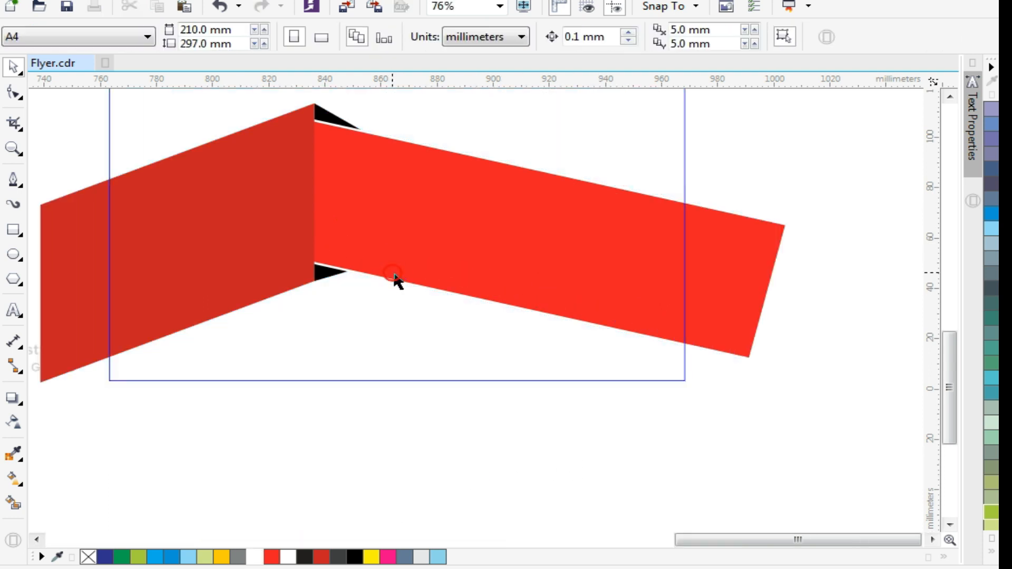
{"action": "left_click", "coordinate": [394, 274]}
{"action": "left_click", "coordinate": [521, 183], "text": "ctrl"}
{"action": "left_click", "coordinate": [13, 230]}
{"action": "left_click_drag", "start_coordinate": [270, 206], "coordinate": [823, 260]}
Step: Rotate the thin rectangle to about 345.6° to follow the banner's slope and move it over the banner's lower part
{"action": "key", "text": "space"}
{"action": "left_click", "coordinate": [802, 227]}
{"action": "left_click_drag", "start_coordinate": [829, 200], "coordinate": [822, 310]}
{"action": "left_click_drag", "start_coordinate": [659, 253], "coordinate": [637, 285]}
{"action": "left_click", "coordinate": [637, 285]}
{"action": "left_click_drag", "start_coordinate": [809, 183], "coordinate": [811, 207]}
{"action": "left_click", "coordinate": [548, 278]}
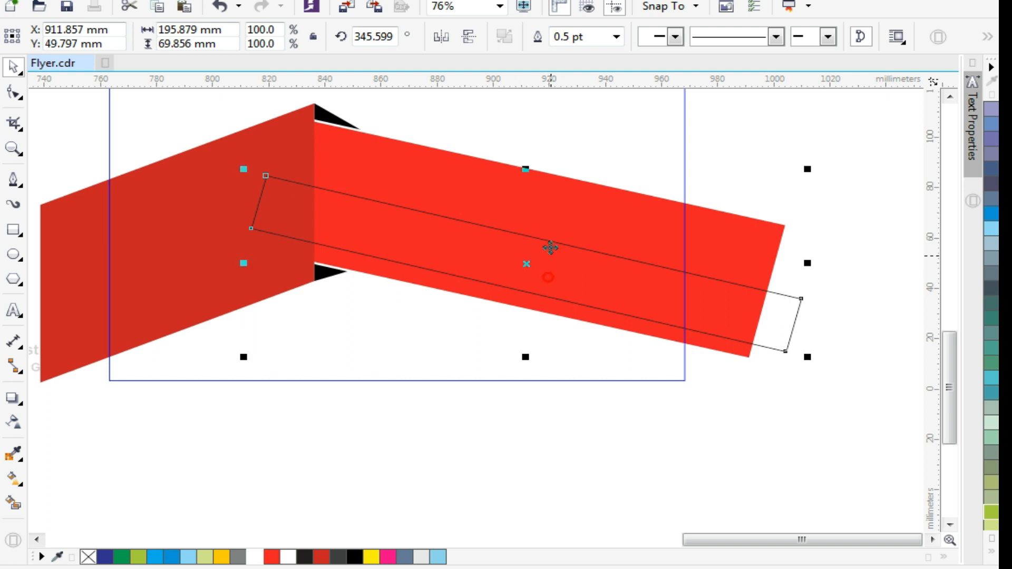
Step: Reduce the strip's height from its upper side and realign it parallel to the banner at about 346.5°
{"action": "left_click_drag", "start_coordinate": [529, 165], "coordinate": [529, 206]}
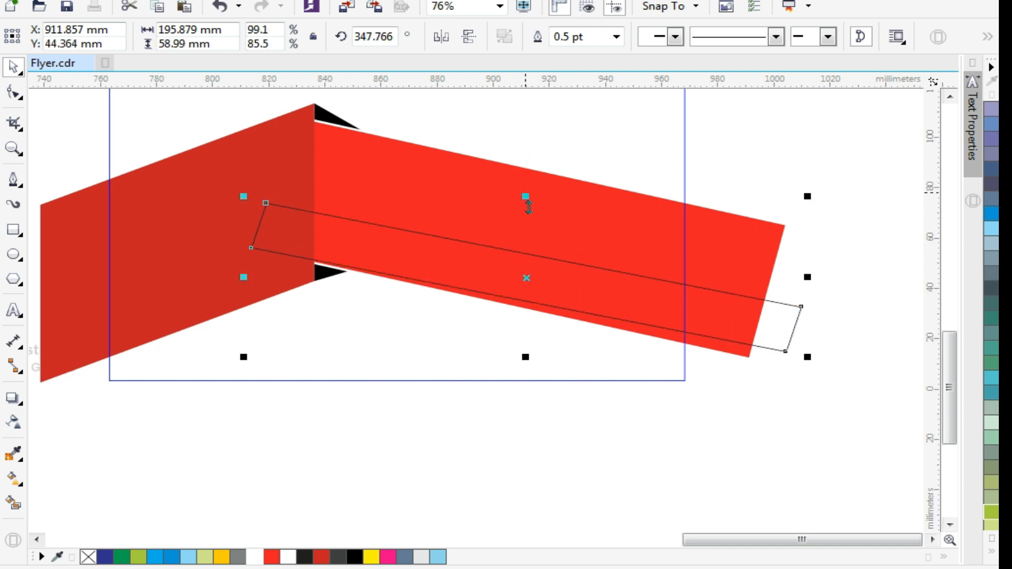
{"action": "left_click", "coordinate": [636, 315]}
{"action": "left_click_drag", "start_coordinate": [808, 199], "coordinate": [813, 208]}
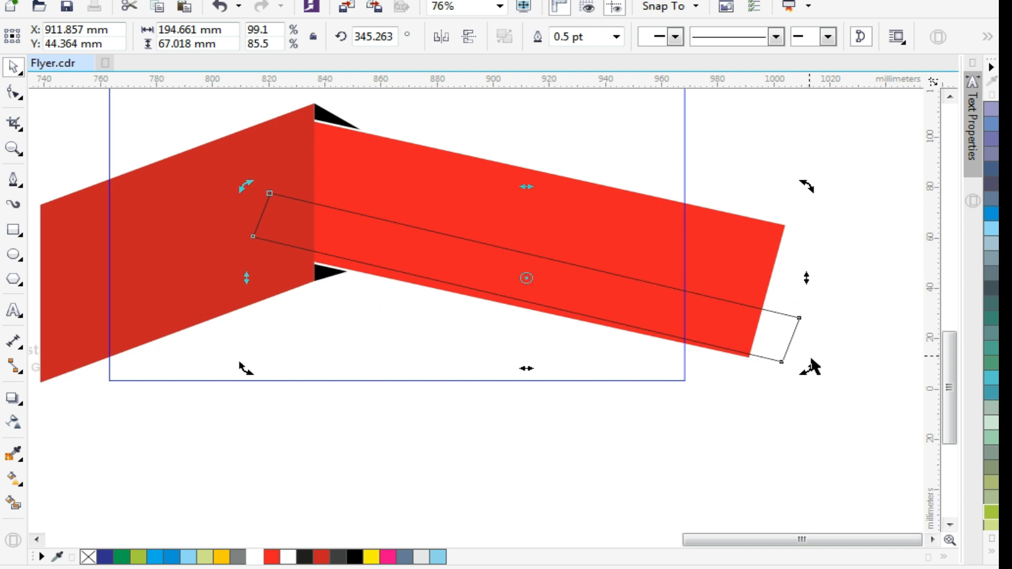
{"action": "left_click_drag", "start_coordinate": [807, 372], "coordinate": [811, 364]}
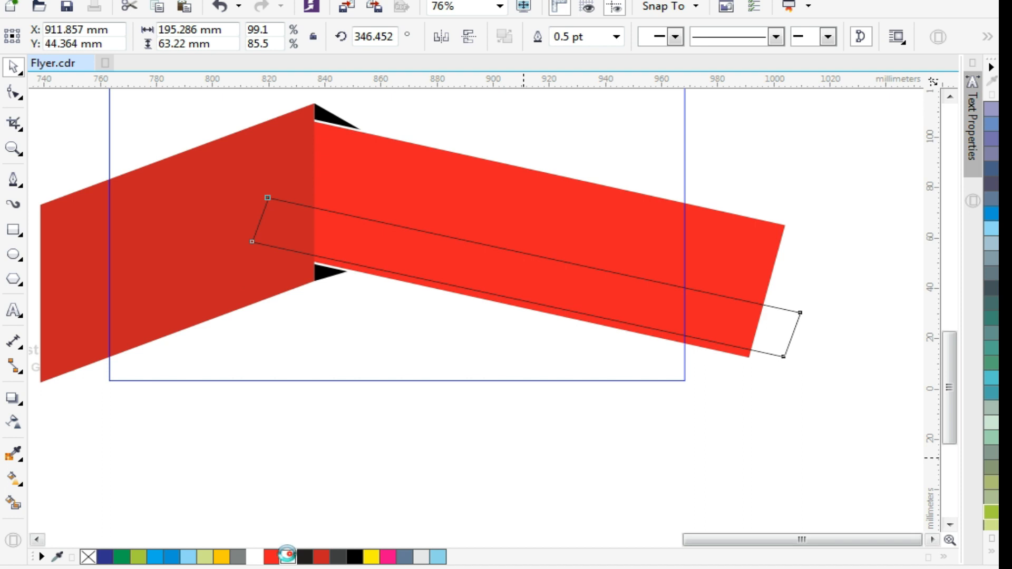
Step: Fill the slanted strip with white and remove its outline
{"action": "left_click", "coordinate": [287, 556]}
{"action": "right_click", "coordinate": [88, 557]}
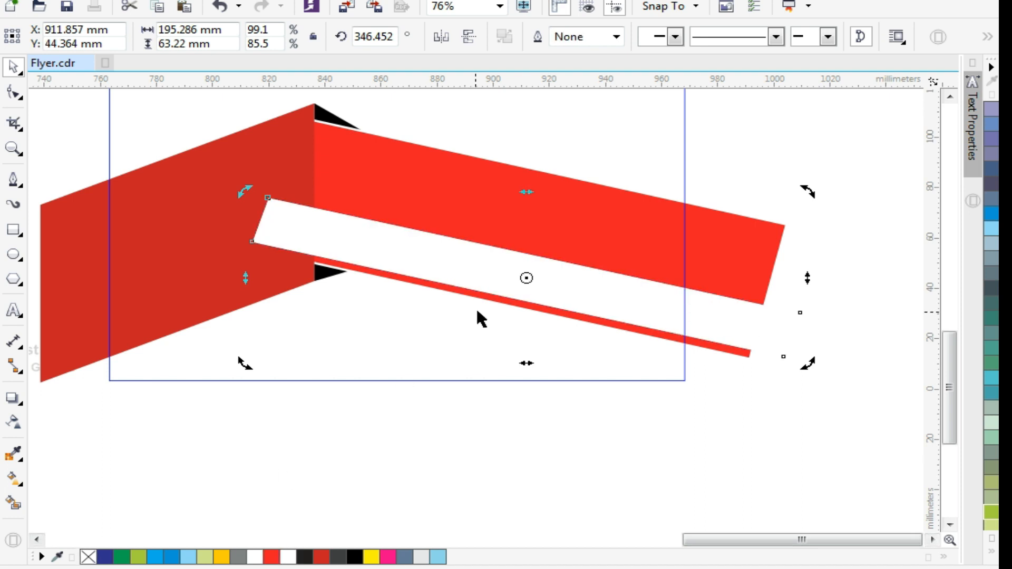
Step: Try to PowerClip the white strip inside the grouped banner, and undo it
{"action": "right_click", "coordinate": [507, 263]}
{"action": "left_click", "coordinate": [571, 126]}
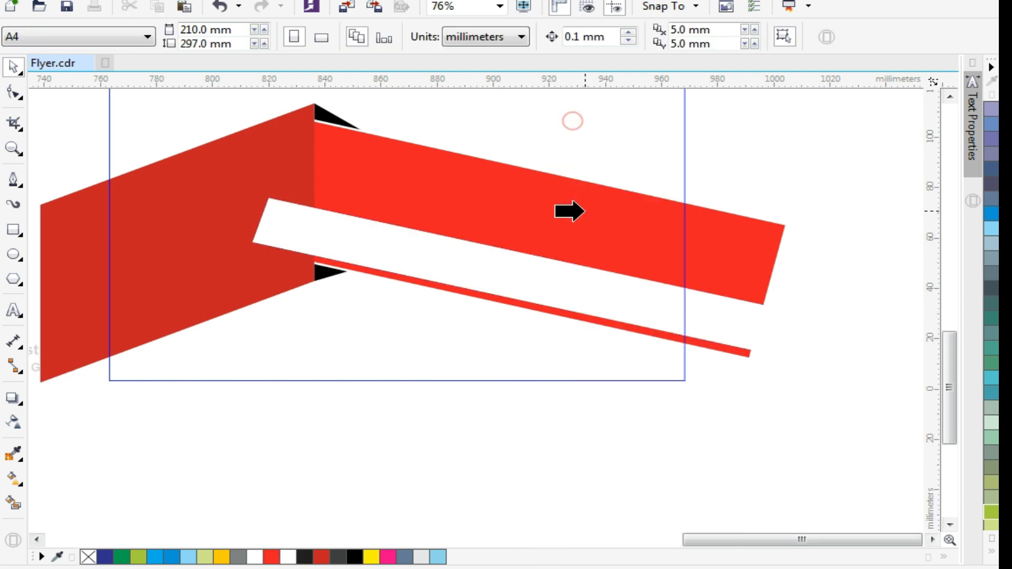
{"action": "left_click", "coordinate": [579, 211]}
{"action": "left_click", "coordinate": [297, 182]}
{"action": "left_click", "coordinate": [285, 176]}
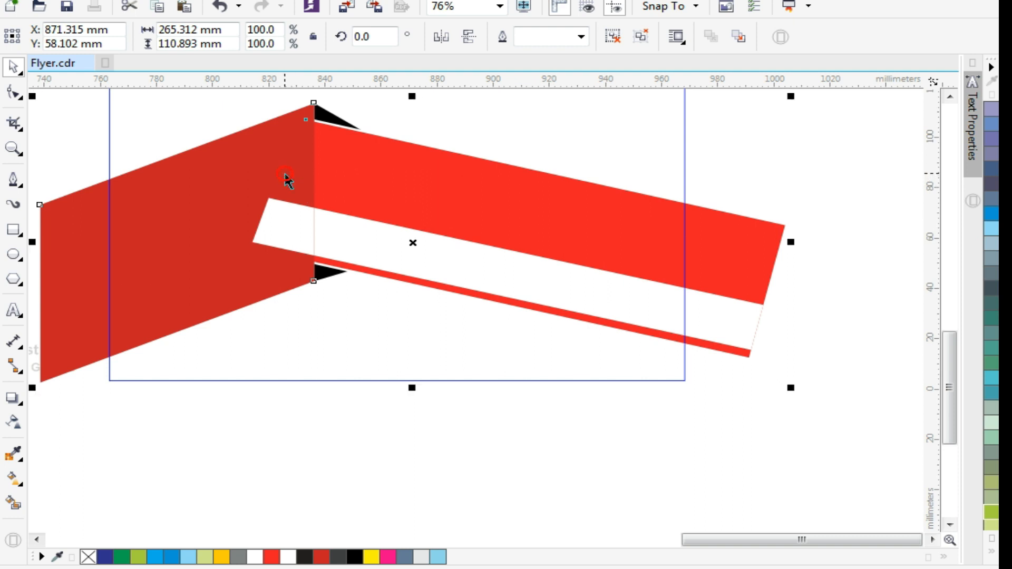
{"action": "key", "text": "ctrl+z"}
Step: Ungroup the folded banner's pieces
{"action": "left_click", "coordinate": [573, 455]}
{"action": "left_click", "coordinate": [452, 173]}
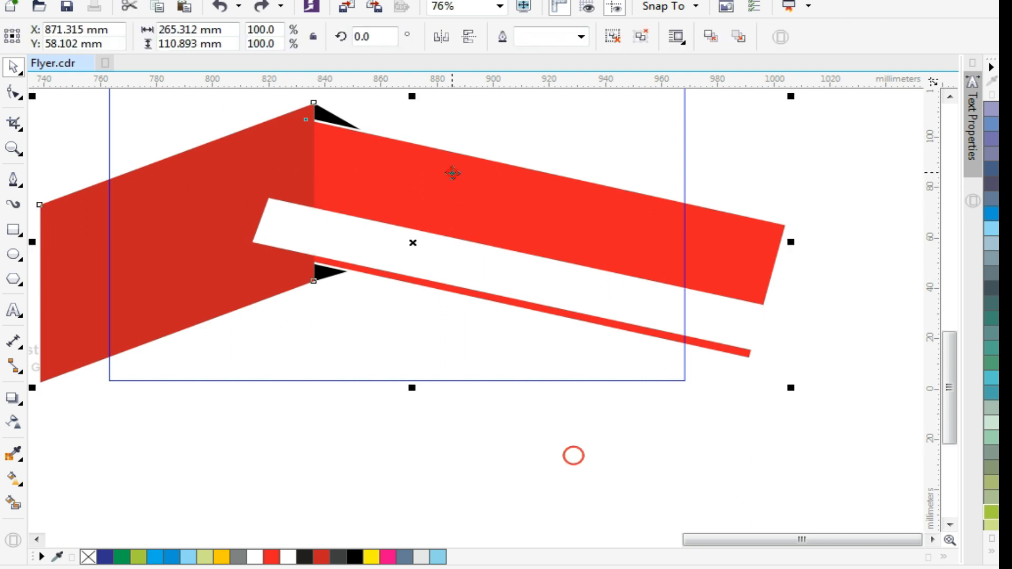
{"action": "left_click", "coordinate": [558, 488]}
Step: PowerClip the white strip inside the bright red banner and finish editing the background's contents
{"action": "left_click", "coordinate": [387, 236]}
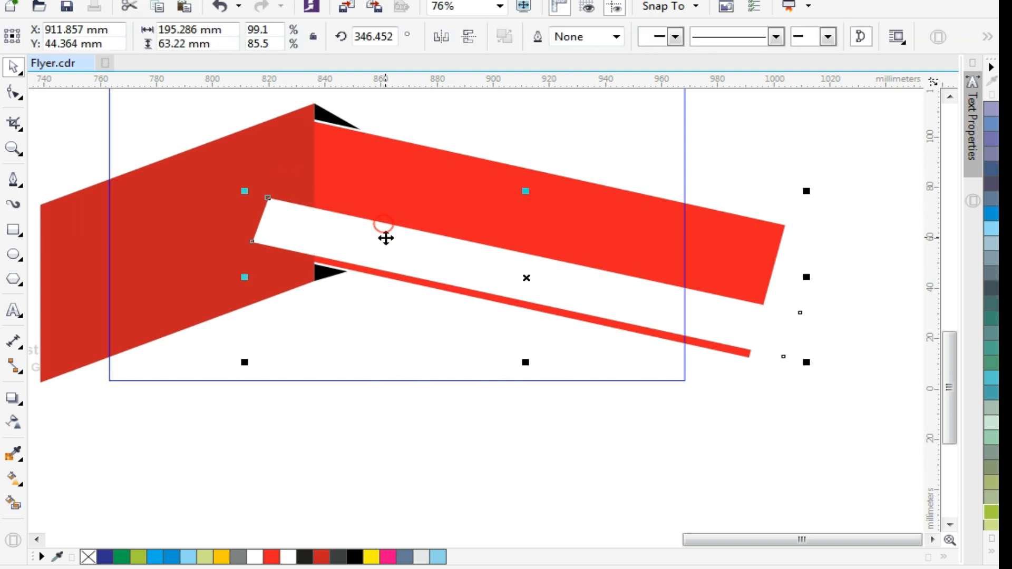
{"action": "right_click", "coordinate": [388, 236]}
{"action": "left_click", "coordinate": [469, 128]}
{"action": "left_click", "coordinate": [639, 228]}
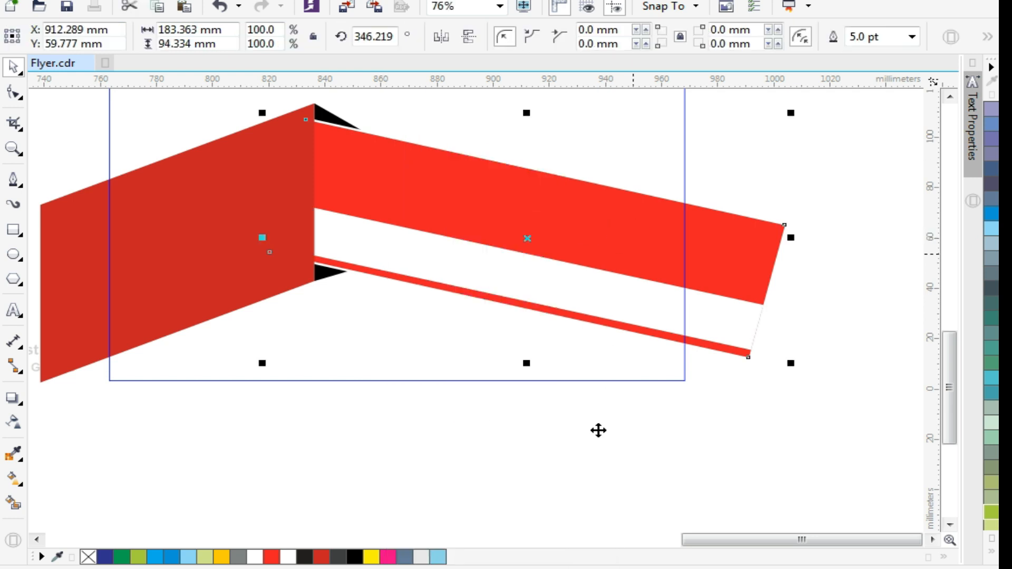
{"action": "left_click", "coordinate": [524, 440]}
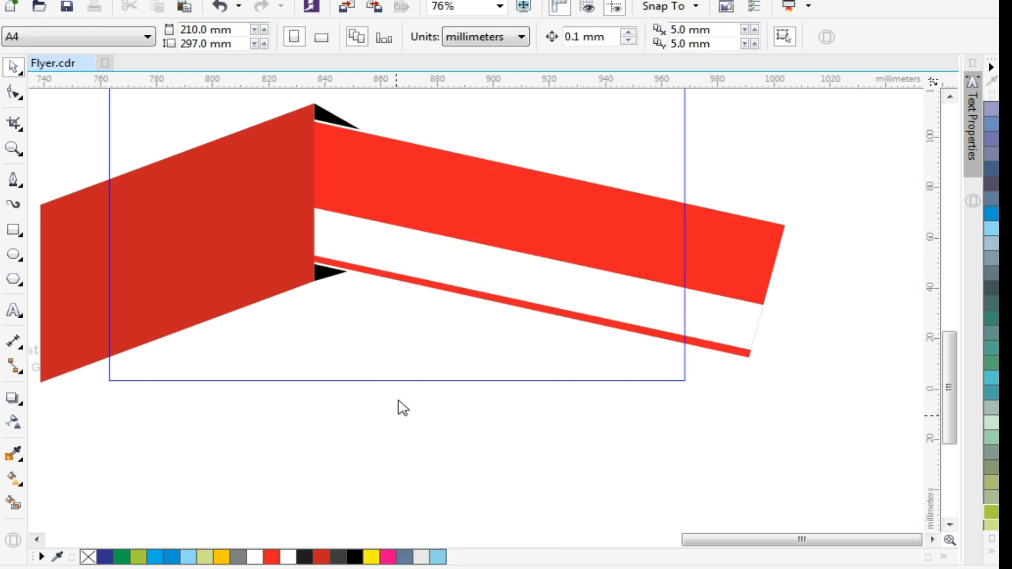
{"action": "left_click", "coordinate": [398, 401], "text": "ctrl"}
{"action": "left_click", "coordinate": [599, 457]}
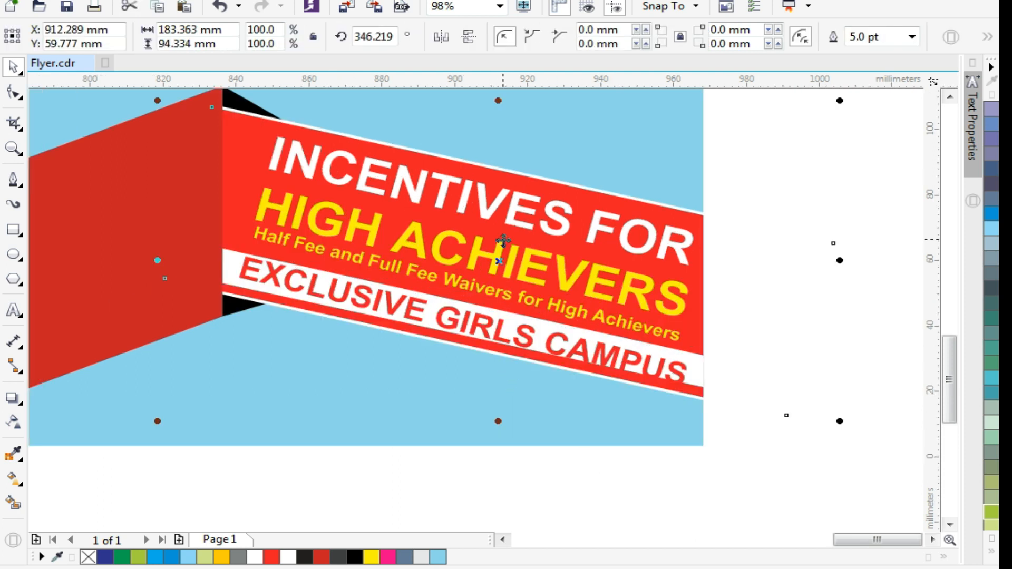
Step: Nudge the EXCLUSIVE GIRLS CAMPUS text slightly right within the white strip of the red banner
{"action": "scroll", "coordinate": [502, 240], "scroll_direction": "down", "scroll_amount": 1}
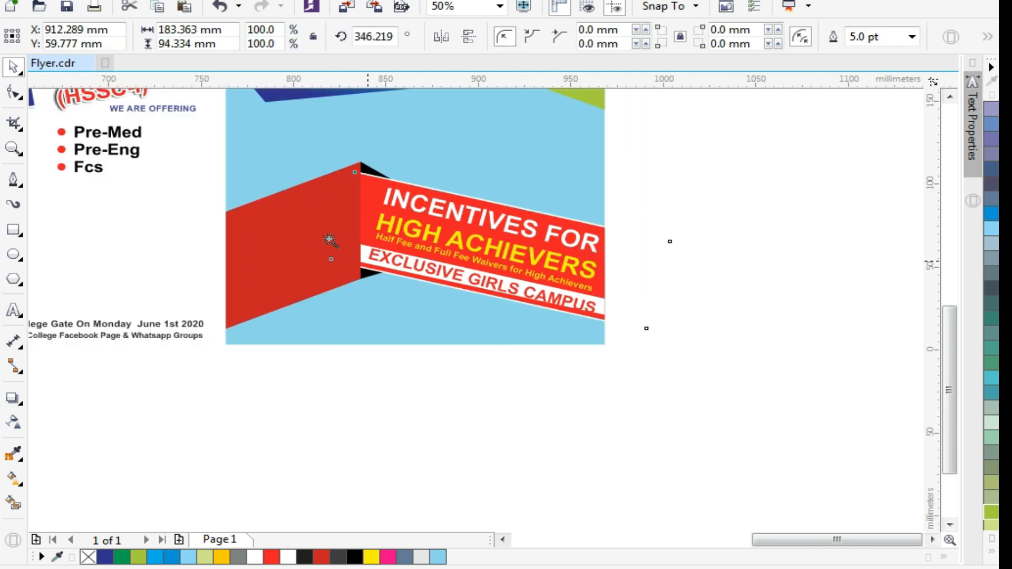
{"action": "key", "text": "F2"}
{"action": "left_click_drag", "start_coordinate": [226, 158], "coordinate": [759, 434]}
{"action": "left_click", "coordinate": [510, 306]}
{"action": "key", "text": "F2"}
{"action": "left_click_drag", "start_coordinate": [169, 154], "coordinate": [625, 382]}
{"action": "left_click", "coordinate": [585, 360], "text": "ctrl"}
{"action": "left_click", "coordinate": [586, 360]}
{"action": "left_click", "coordinate": [587, 359], "text": "ctrl"}
{"action": "key", "text": "Right"}
Step: Rotate the EXCLUSIVE GIRLS CAMPUS text to about 345.7 degrees and nudge it up to sit within the white strip
{"action": "left_click", "coordinate": [592, 360]}
{"action": "left_click_drag", "start_coordinate": [808, 430], "coordinate": [815, 428]}
{"action": "key", "text": "Up"}
{"action": "key", "text": "Up"}
{"action": "key", "text": "Up"}
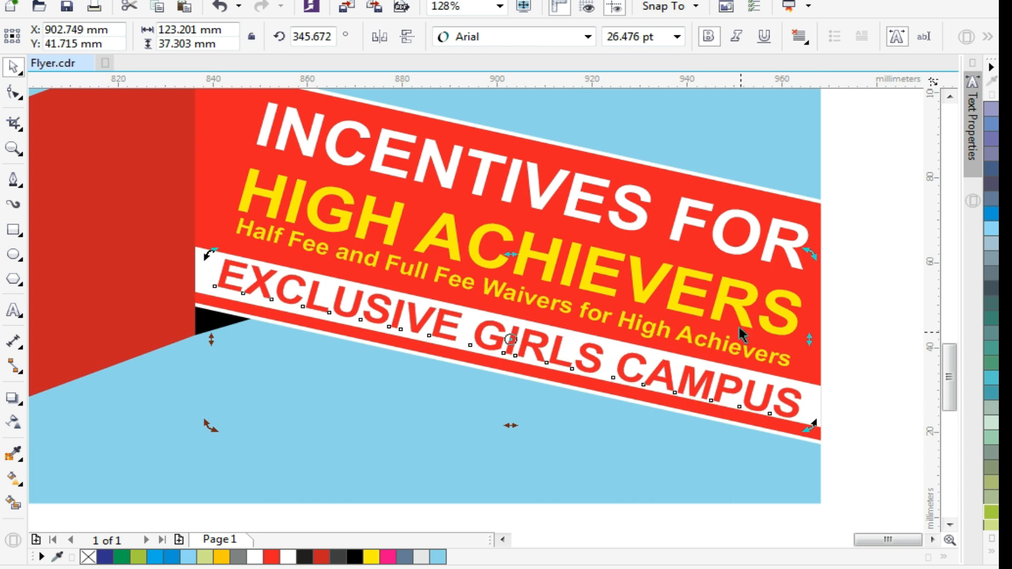
{"action": "scroll", "coordinate": [734, 301], "scroll_direction": "down", "scroll_amount": 3}
{"action": "key", "text": "Up"}
{"action": "left_click", "coordinate": [676, 472]}
Step: Place the gold trophy on the dark red part of the banner and scale it to about 43 mm wide
{"action": "scroll", "coordinate": [565, 365], "scroll_direction": "down", "scroll_amount": 2}
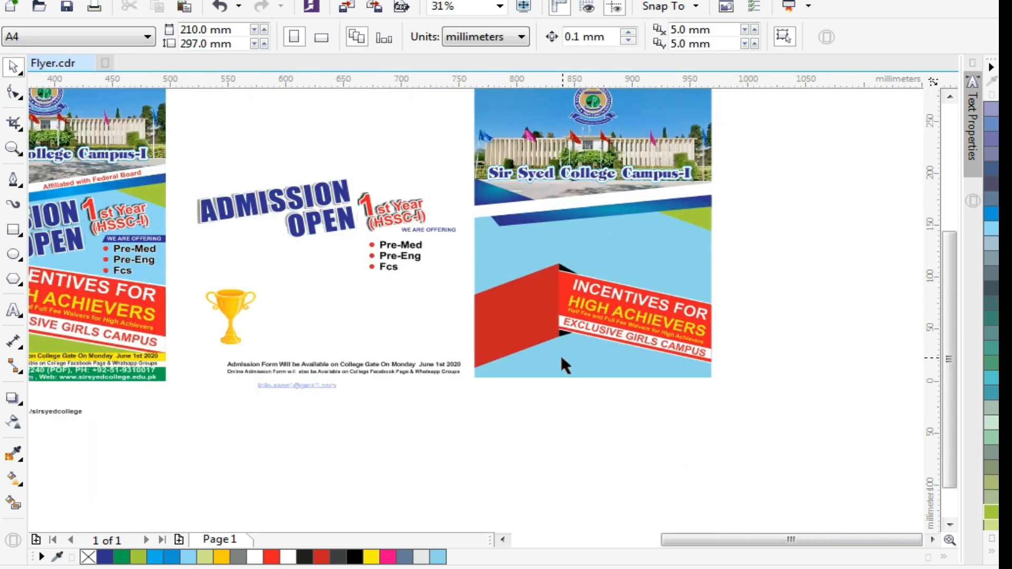
{"action": "left_click_drag", "start_coordinate": [215, 296], "coordinate": [500, 295]}
{"action": "key", "text": "F2"}
{"action": "left_click_drag", "start_coordinate": [418, 231], "coordinate": [776, 430]}
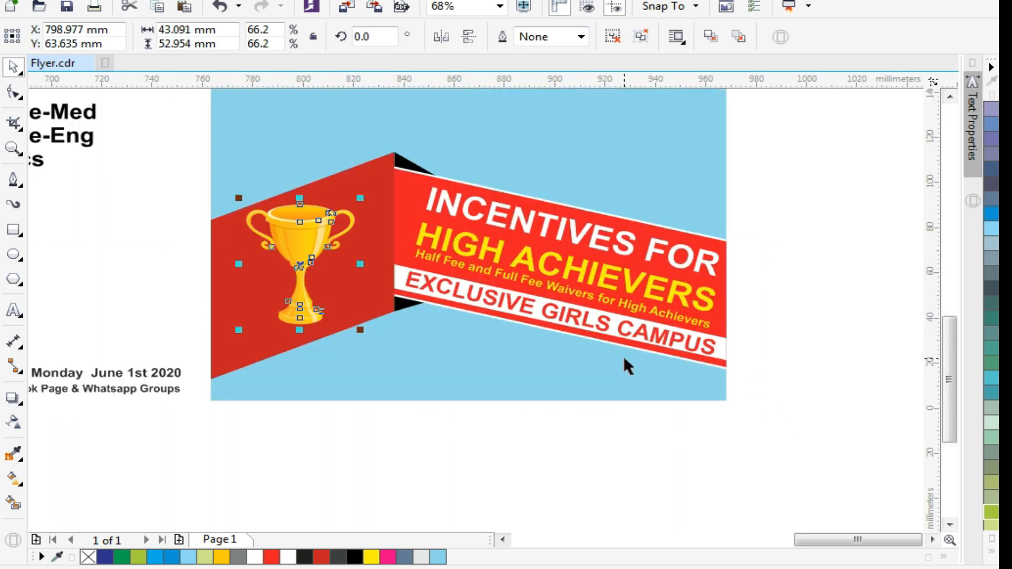
{"action": "key", "text": "F2"}
{"action": "left_click_drag", "start_coordinate": [151, 127], "coordinate": [843, 453]}
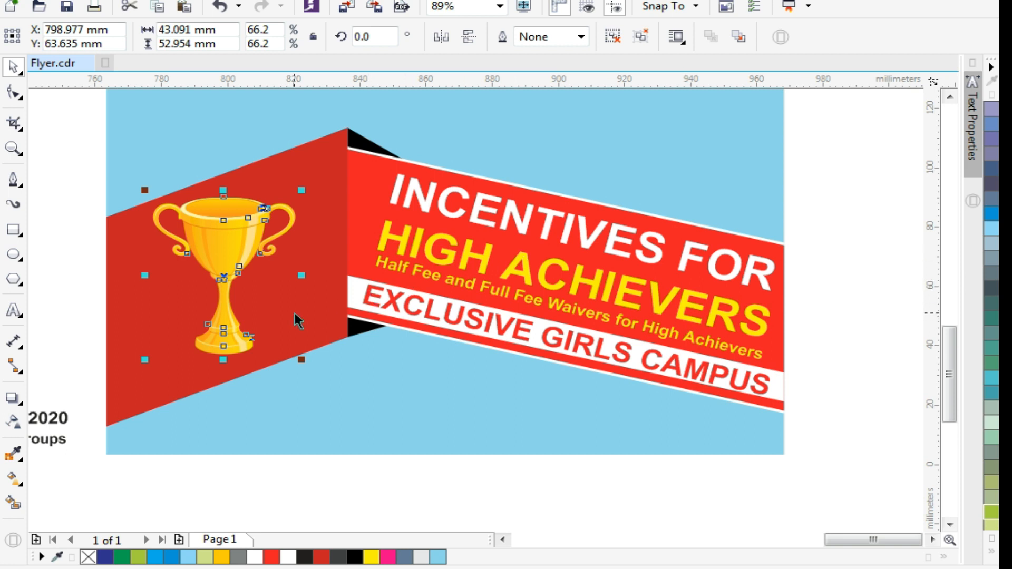
{"action": "scroll", "coordinate": [295, 313], "scroll_direction": "down", "scroll_amount": 3}
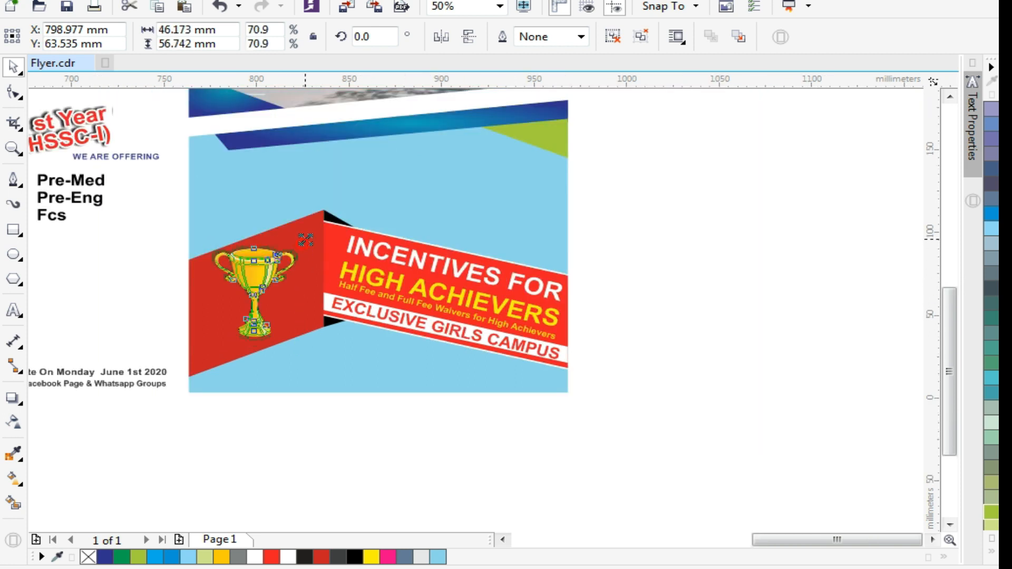
{"action": "left_click_drag", "start_coordinate": [305, 243], "coordinate": [308, 254]}
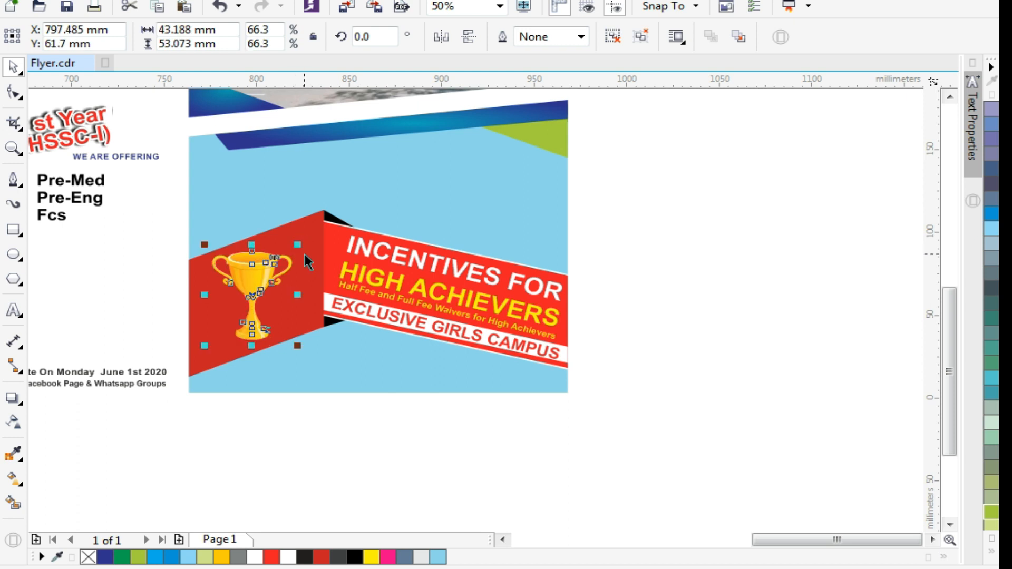
{"action": "scroll", "coordinate": [576, 327], "scroll_direction": "down", "scroll_amount": 2}
{"action": "left_click", "coordinate": [599, 425]}
Step: Move the ADMISSION OPEN heading onto the flyer's light blue area and add a horizontal guideline above it
{"action": "key", "text": "z"}
{"action": "key", "text": "space"}
{"action": "key", "text": "space"}
{"action": "key", "text": "space"}
{"action": "left_click", "coordinate": [225, 220]}
{"action": "left_click_drag", "start_coordinate": [226, 219], "coordinate": [453, 256]}
{"action": "key", "text": "space"}
{"action": "left_click_drag", "start_coordinate": [323, 85], "coordinate": [307, 127]}
{"action": "key", "text": "space"}
{"action": "left_click_drag", "start_coordinate": [414, 172], "coordinate": [413, 159]}
Step: Edit the background's PowerClip contents, move the diagonal blue, white and green shapes up about 10 mm, and finish editing
{"action": "left_click", "coordinate": [426, 436]}
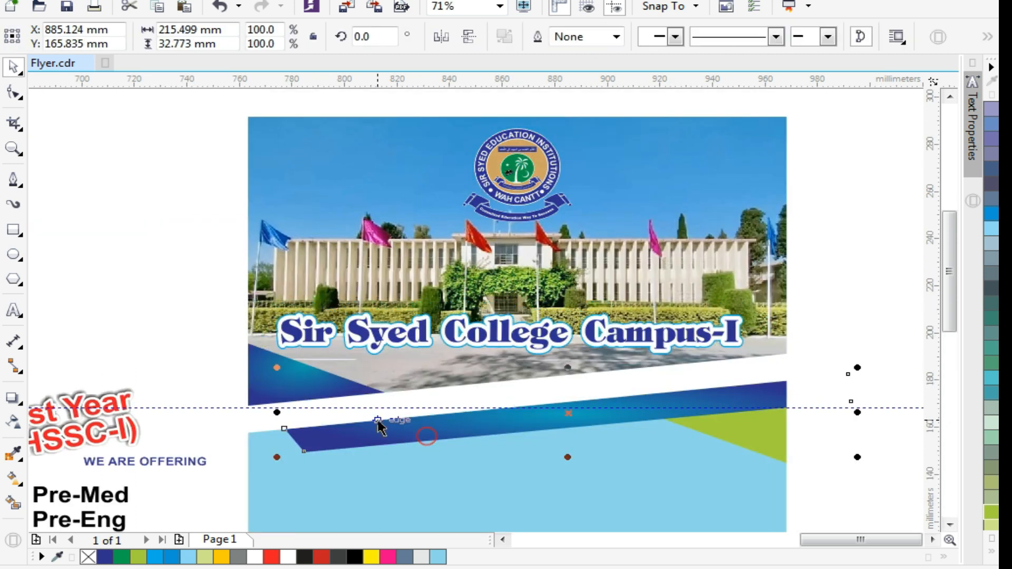
{"action": "left_click", "coordinate": [369, 415]}
{"action": "right_click", "coordinate": [367, 414]}
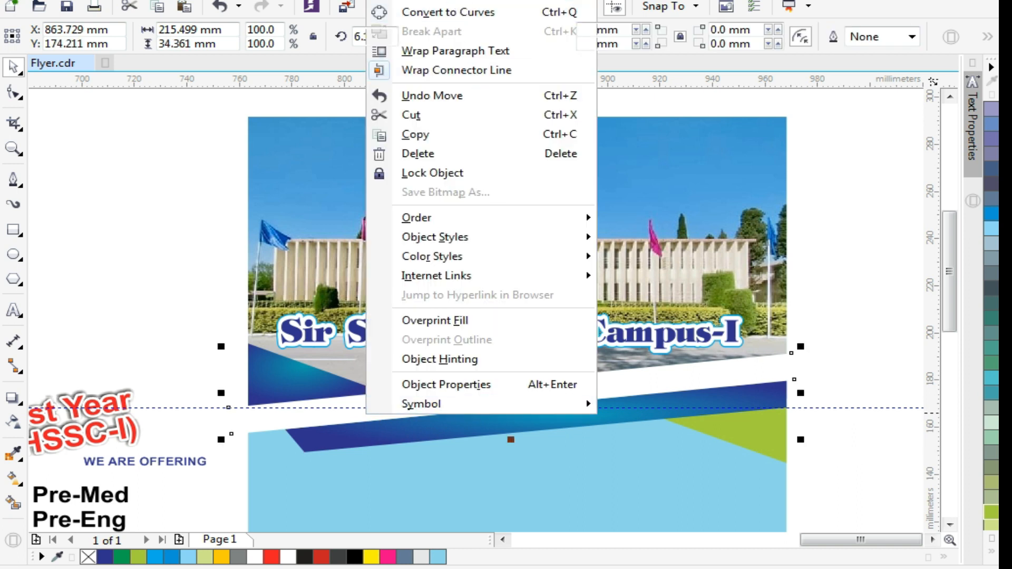
{"action": "left_click", "coordinate": [403, 1]}
{"action": "left_click", "coordinate": [269, 285]}
{"action": "left_click", "coordinate": [221, 355]}
{"action": "right_click", "coordinate": [274, 371]}
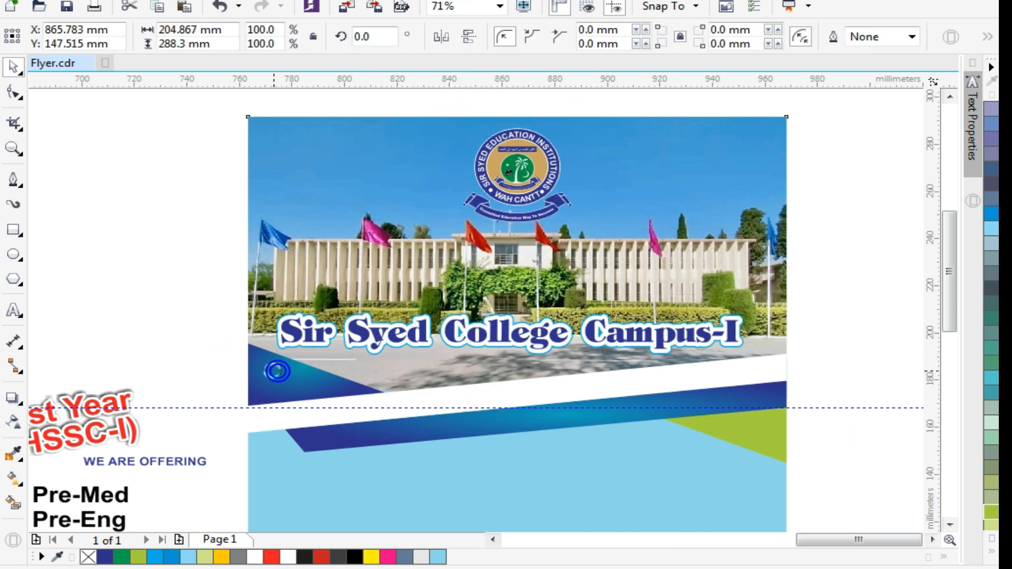
{"action": "left_click", "coordinate": [276, 385]}
{"action": "left_click_drag", "start_coordinate": [154, 290], "coordinate": [897, 484]}
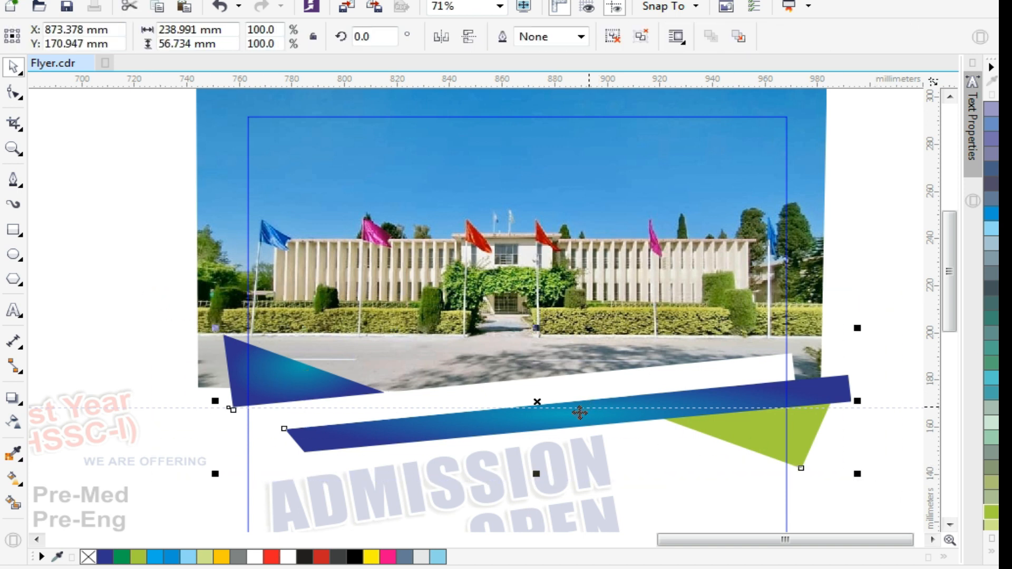
{"action": "left_click_drag", "start_coordinate": [646, 402], "coordinate": [654, 377]}
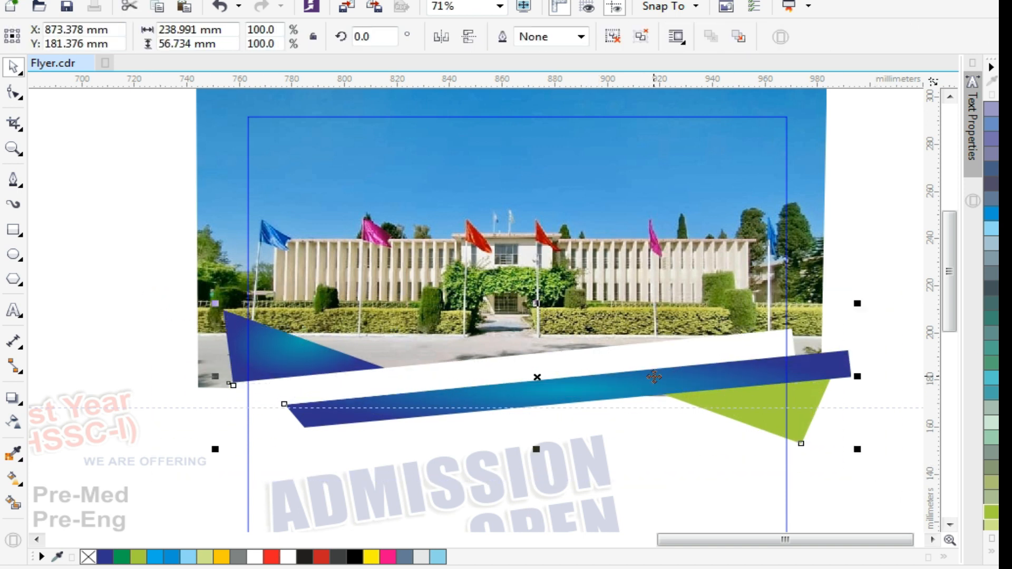
{"action": "scroll", "coordinate": [416, 175], "scroll_direction": "down", "scroll_amount": 2}
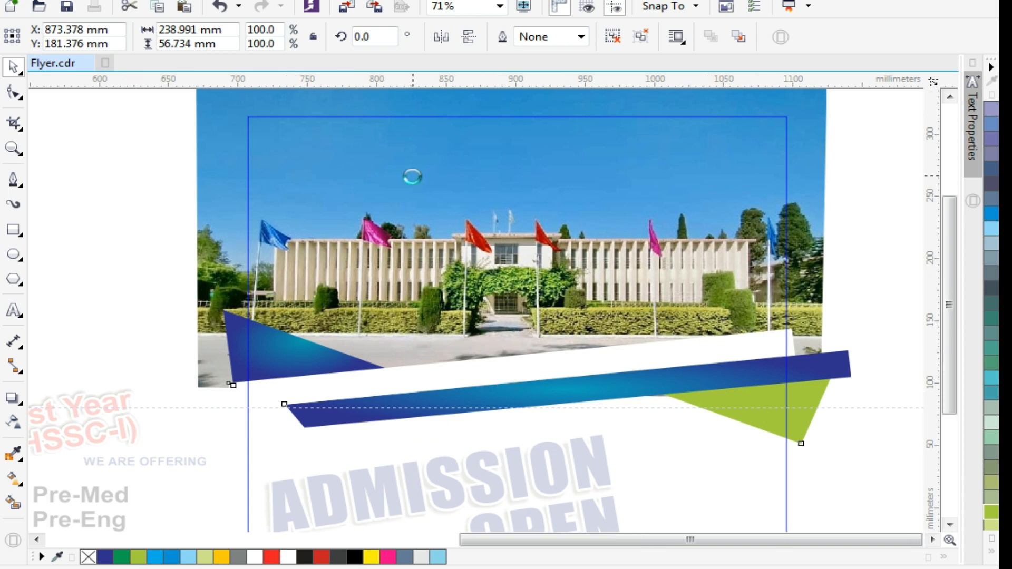
{"action": "left_click", "coordinate": [465, 117], "text": "ctrl"}
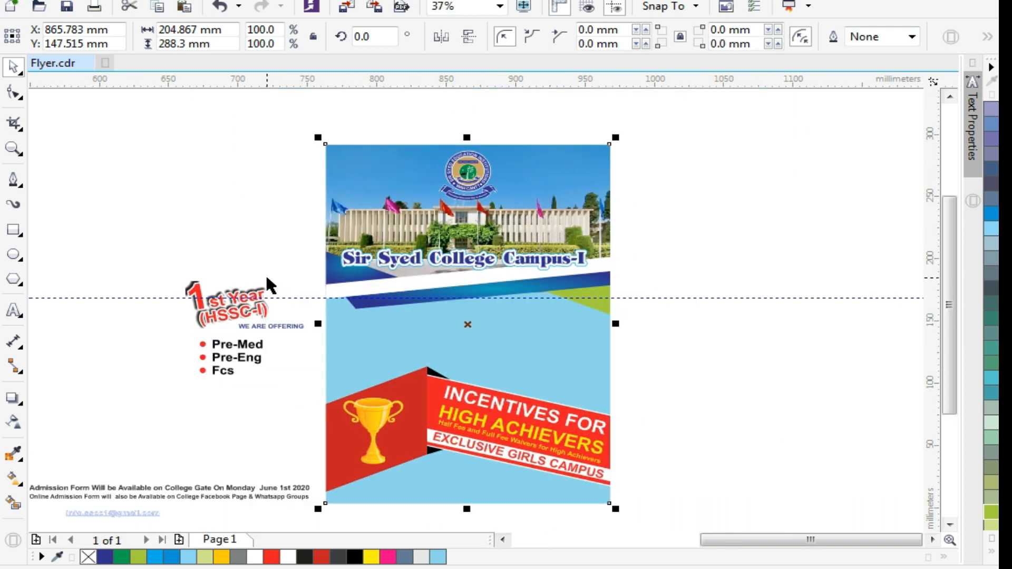
Step: Shift the ADMISSION OPEN heading up, closer to the diagonal blue band
{"action": "key", "text": "z"}
{"action": "key", "text": "space"}
{"action": "left_click_drag", "start_coordinate": [161, 244], "coordinate": [674, 416]}
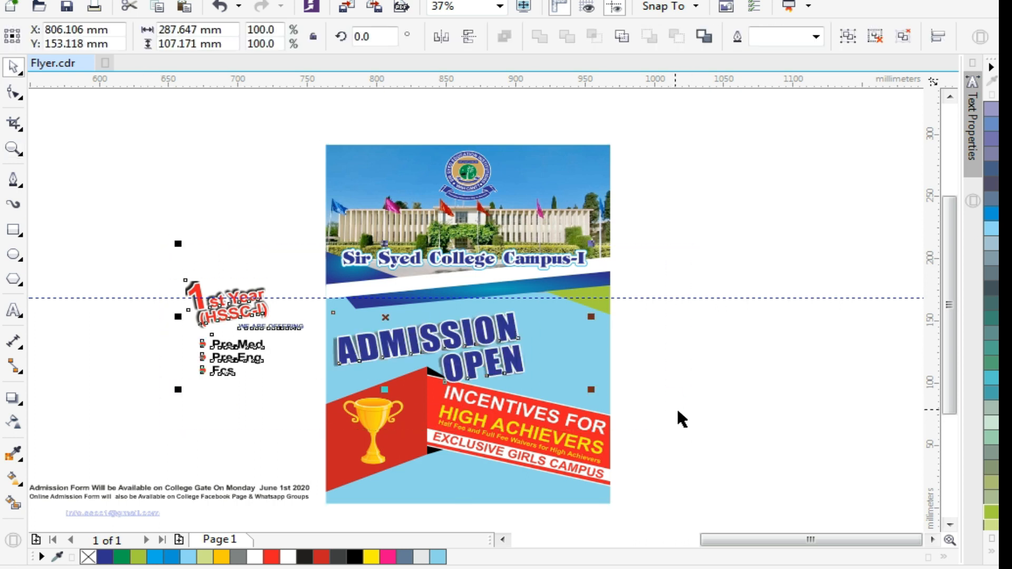
{"action": "left_click", "coordinate": [696, 420]}
{"action": "left_click_drag", "start_coordinate": [413, 340], "coordinate": [417, 325]}
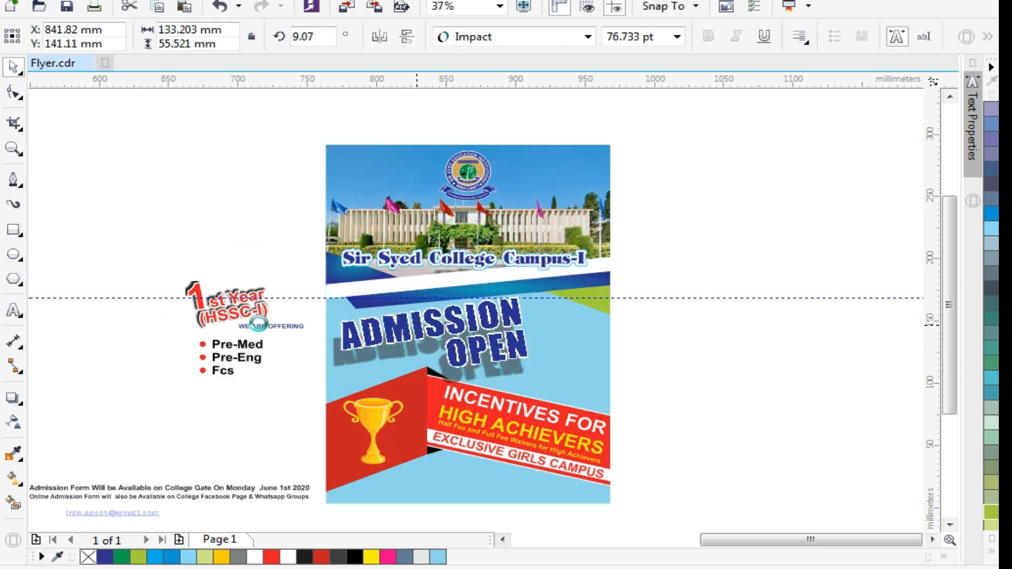
Step: Place the 1st Year (HSSC-I) text beside ADMISSION OPEN and the WE ARE OFFERING text with its course list beneath it
{"action": "left_click", "coordinate": [227, 311]}
{"action": "left_click_drag", "start_coordinate": [239, 321], "coordinate": [565, 338]}
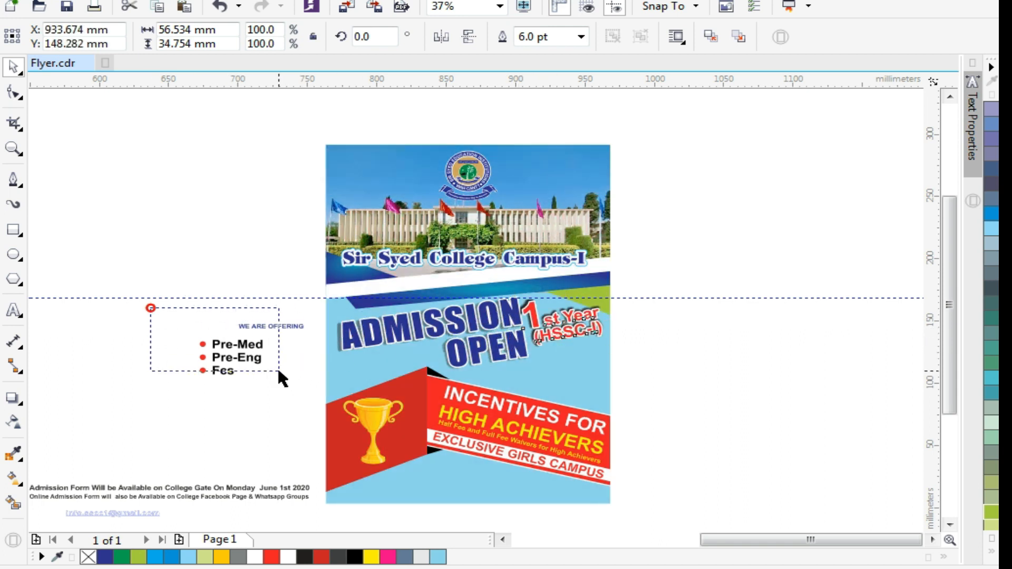
{"action": "left_click_drag", "start_coordinate": [278, 372], "coordinate": [279, 372]}
{"action": "left_click_drag", "start_coordinate": [238, 346], "coordinate": [594, 375]}
Step: Shift the 1st Year (HSSC-I) text slightly right and rotate it to about 353.9 degrees
{"action": "key", "text": "F2"}
{"action": "left_click_drag", "start_coordinate": [413, 285], "coordinate": [696, 448]}
{"action": "left_click", "coordinate": [768, 406]}
{"action": "left_click", "coordinate": [525, 213]}
{"action": "left_click_drag", "start_coordinate": [524, 213], "coordinate": [542, 224]}
{"action": "left_click", "coordinate": [543, 224]}
{"action": "left_click_drag", "start_coordinate": [608, 136], "coordinate": [671, 185]}
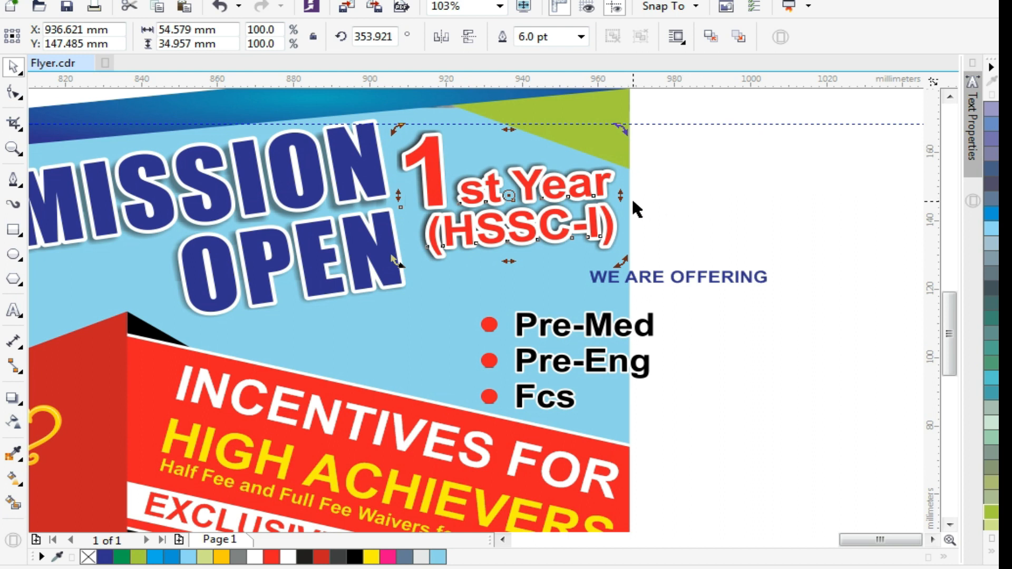
{"action": "left_click", "coordinate": [727, 203]}
Step: Fine-tune the 1st Year (HSSC-I) text by moving it slightly left and adjusting its rotation
{"action": "key", "text": "F2"}
{"action": "left_click_drag", "start_coordinate": [490, 150], "coordinate": [564, 203]}
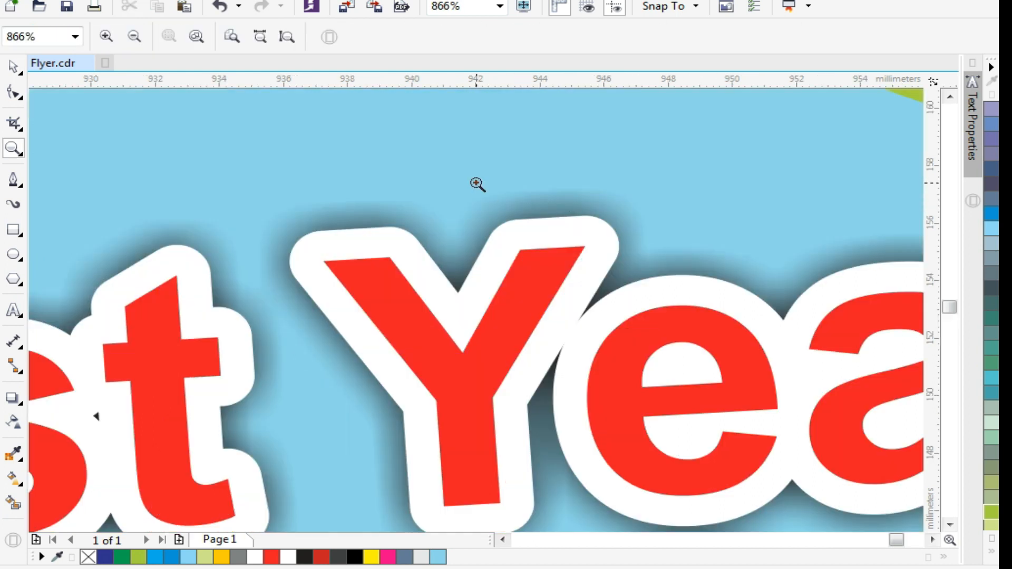
{"action": "scroll", "coordinate": [477, 184], "scroll_direction": "down", "scroll_amount": 5}
{"action": "key", "text": "space"}
{"action": "left_click", "coordinate": [443, 224]}
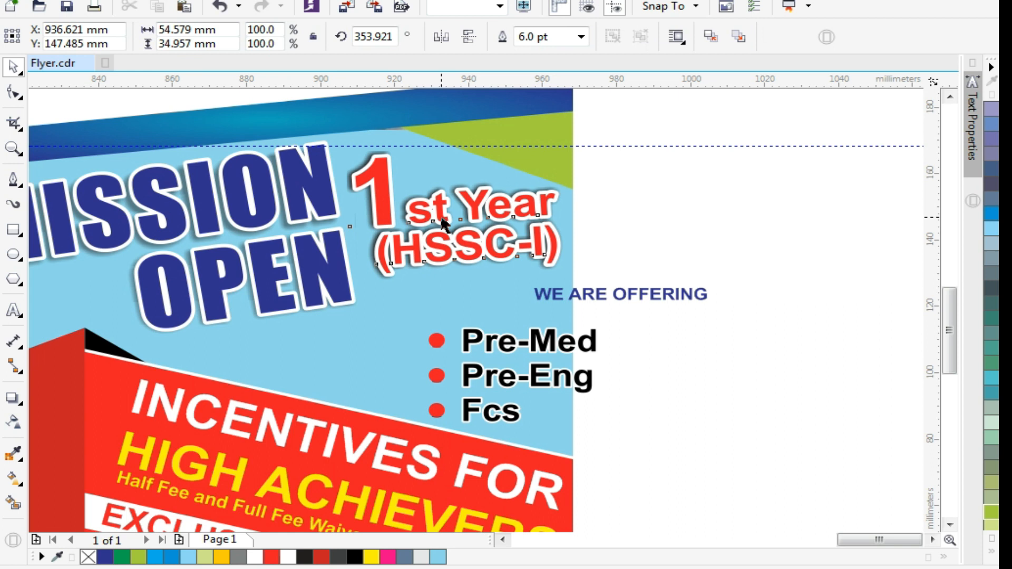
{"action": "left_click_drag", "start_coordinate": [441, 217], "coordinate": [436, 218]}
{"action": "left_click", "coordinate": [436, 218]}
{"action": "left_click_drag", "start_coordinate": [558, 282], "coordinate": [561, 276]}
{"action": "left_click", "coordinate": [676, 245]}
Step: Move the Pre-Med, Pre-Eng and Fcs list left so it sits inside the flyer's edge
{"action": "key", "text": "F2"}
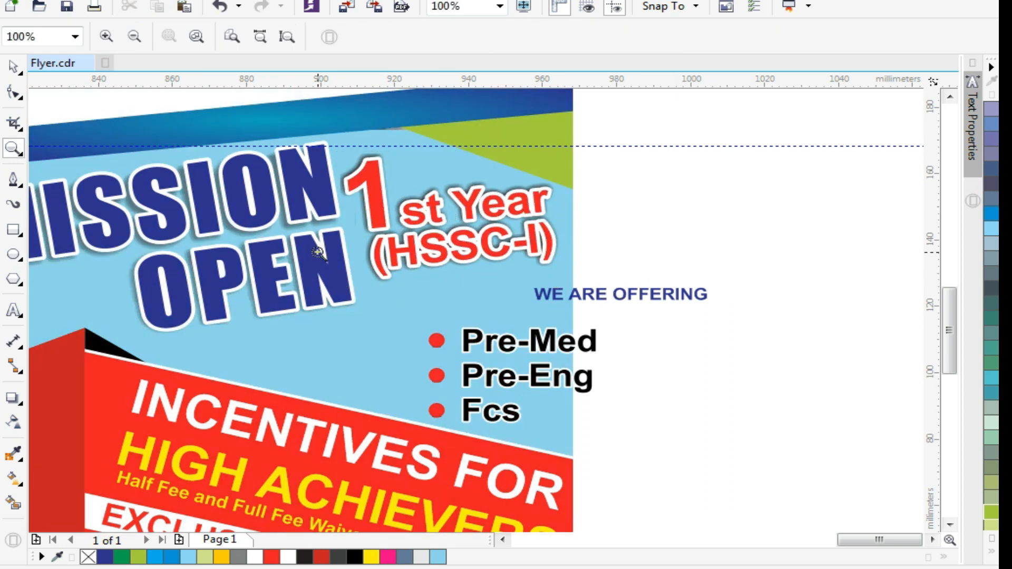
{"action": "scroll", "coordinate": [554, 391], "scroll_direction": "up", "scroll_amount": 2}
{"action": "key", "text": "space"}
{"action": "left_click", "coordinate": [429, 294]}
{"action": "left_click_drag", "start_coordinate": [429, 294], "coordinate": [333, 262]}
{"action": "left_click", "coordinate": [585, 355]}
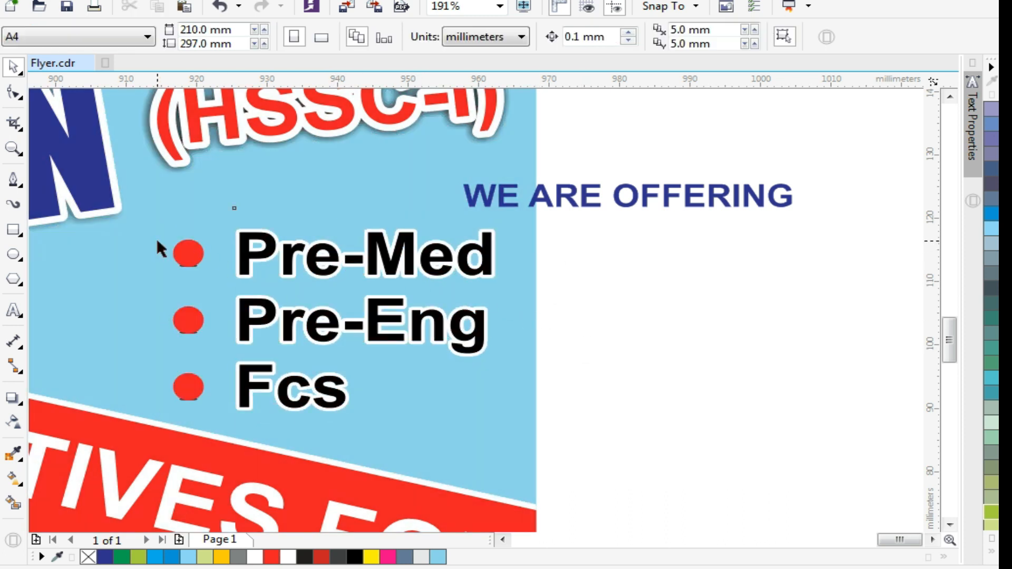
Step: Draw a 4.2 mm circle beside the Pre-Med bullet, fill it red and remove its outline
{"action": "left_click", "coordinate": [14, 255]}
{"action": "scroll", "coordinate": [82, 248], "scroll_direction": "up", "scroll_amount": 2}
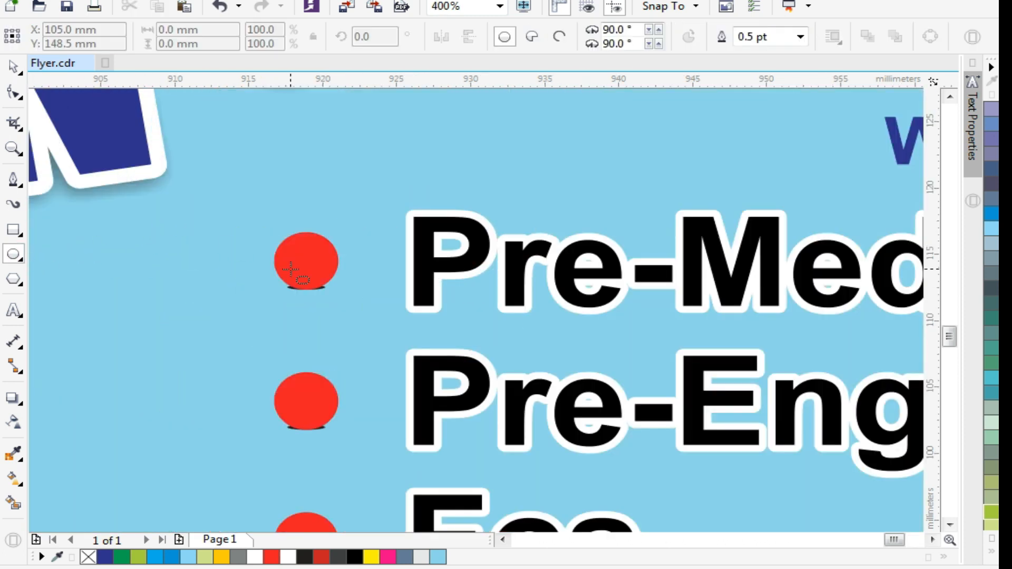
{"action": "scroll", "coordinate": [290, 270], "scroll_direction": "up", "scroll_amount": 1}
{"action": "mouse_move", "coordinate": [80, 190]}
{"action": "left_mouse_down"}
{"action": "mouse_move", "coordinate": [176, 298]}
{"action": "mouse_move", "coordinate": [216, 313]}
{"action": "left_mouse_up"}
{"action": "key", "text": "space"}
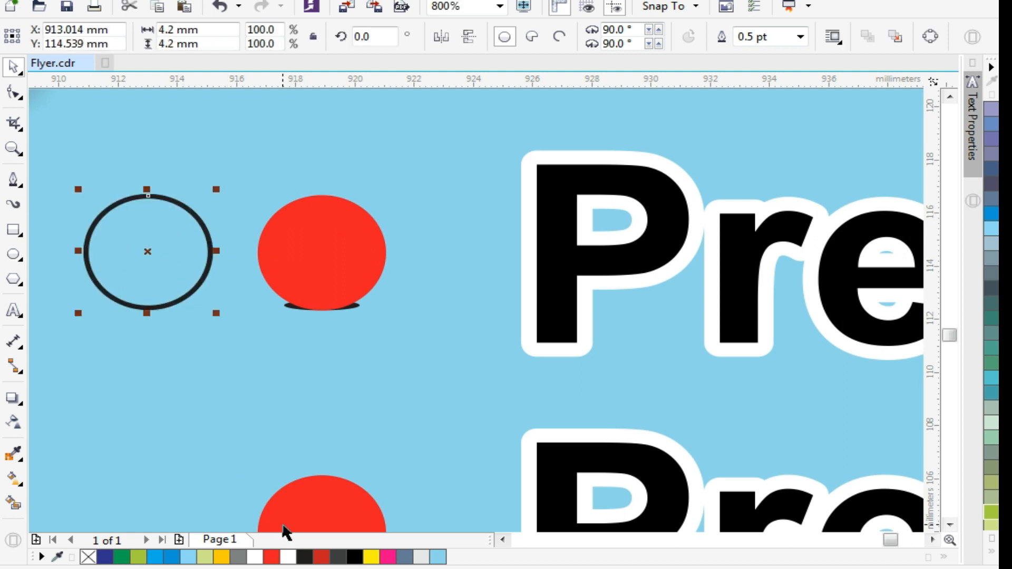
{"action": "left_click", "coordinate": [272, 556]}
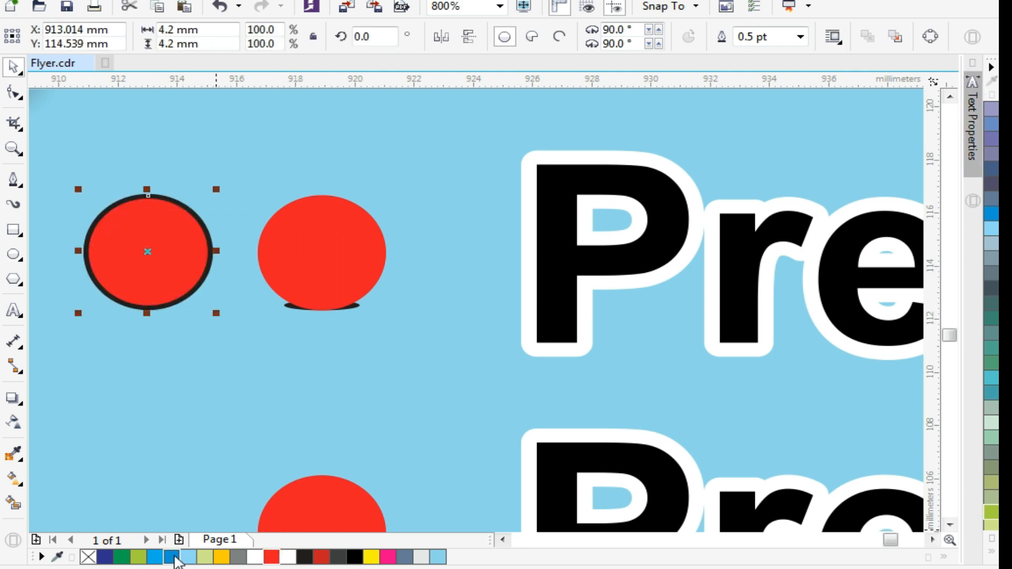
{"action": "right_click", "coordinate": [91, 557]}
Step: Make a flattened dark copy of the red circle, about 1.6 mm wide and 0.15 mm high, behind its bottom edge
{"action": "left_click_drag", "start_coordinate": [148, 189], "coordinate": [176, 301]}
{"action": "scroll", "coordinate": [132, 297], "scroll_direction": "up", "scroll_amount": 1}
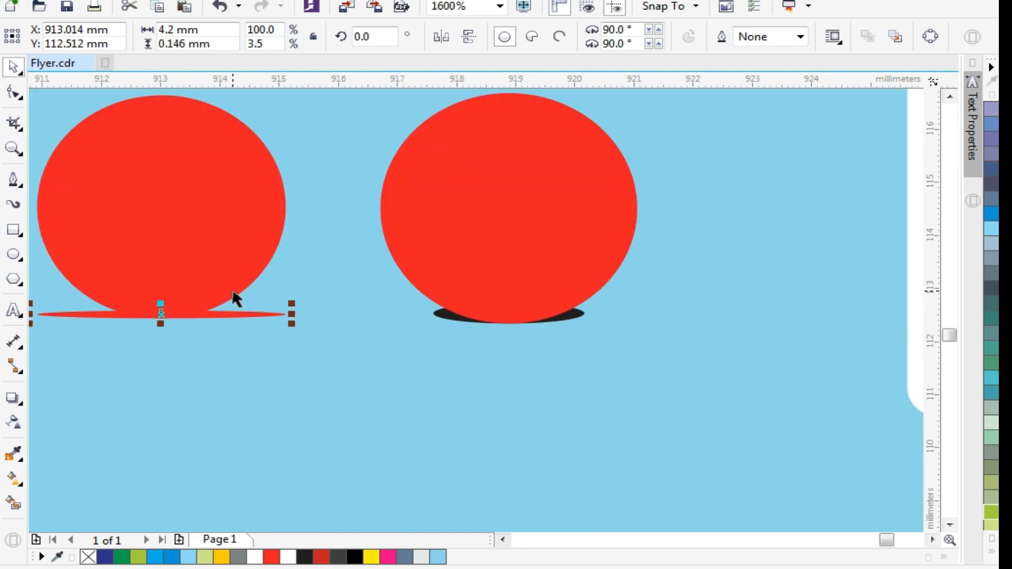
{"action": "scroll", "coordinate": [169, 299], "scroll_direction": "down", "scroll_amount": 1}
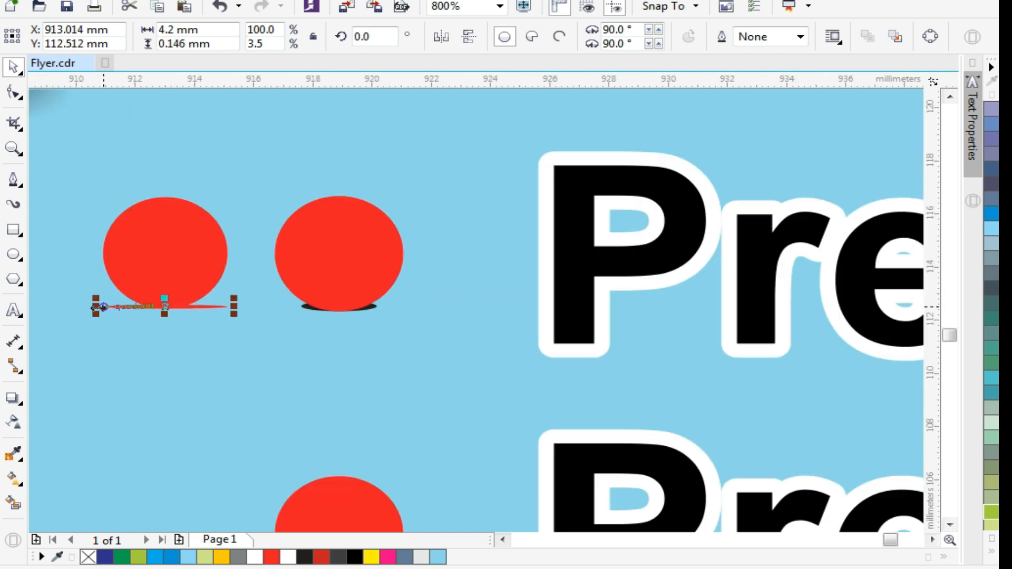
{"action": "left_click_drag", "start_coordinate": [99, 307], "coordinate": [136, 332]}
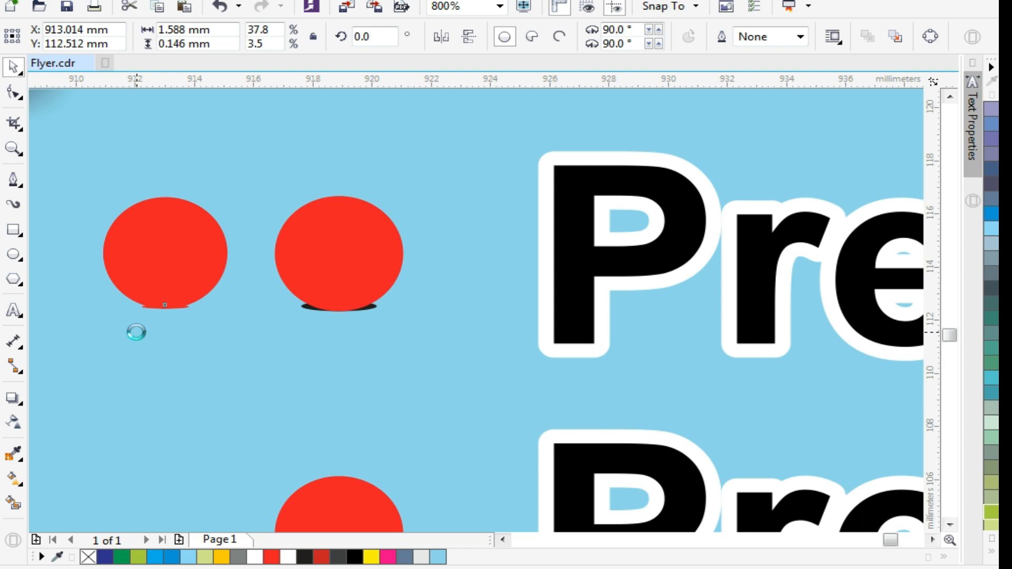
{"action": "left_click", "coordinate": [154, 260]}
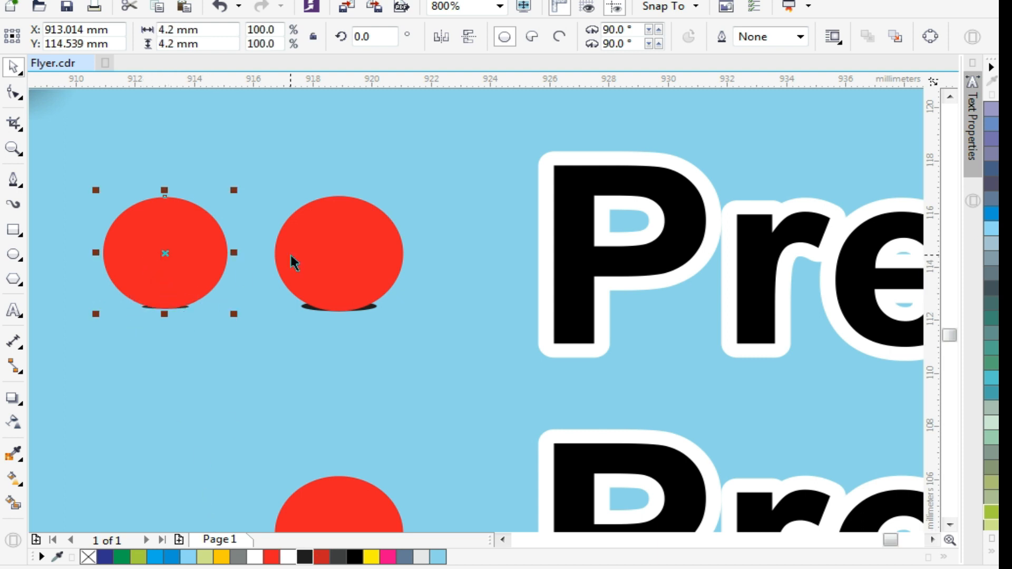
Step: Widen the flat dark ellipse under the new circle to about 2.3 mm
{"action": "key", "text": "F2"}
{"action": "left_click_drag", "start_coordinate": [96, 277], "coordinate": [314, 337]}
{"action": "left_click", "coordinate": [403, 306]}
{"action": "left_click_drag", "start_coordinate": [411, 303], "coordinate": [456, 321]}
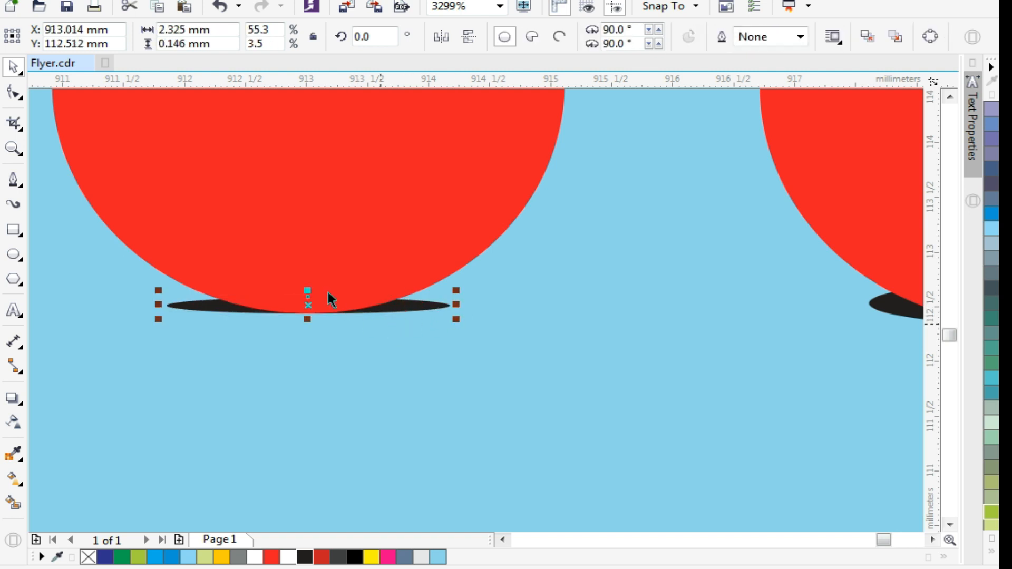
Step: Delete the newly drawn circle and its dark ellipse beside the Pre-Med bullet
{"action": "scroll", "coordinate": [303, 303], "scroll_direction": "down", "scroll_amount": 2}
{"action": "left_click", "coordinate": [277, 229]}
{"action": "key", "text": "Delete"}
Step: Move the WE ARE OFFERING text directly above the Pre-Med line, inside the flyer's edge
{"action": "scroll", "coordinate": [211, 203], "scroll_direction": "down", "scroll_amount": 6}
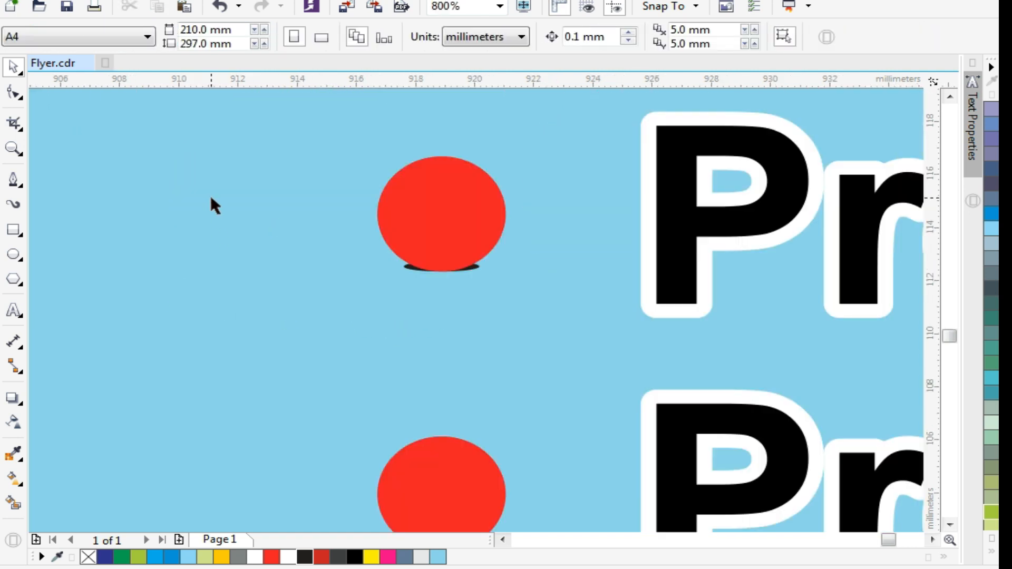
{"action": "scroll", "coordinate": [215, 200], "scroll_direction": "down", "scroll_amount": 2}
{"action": "key", "text": "F2"}
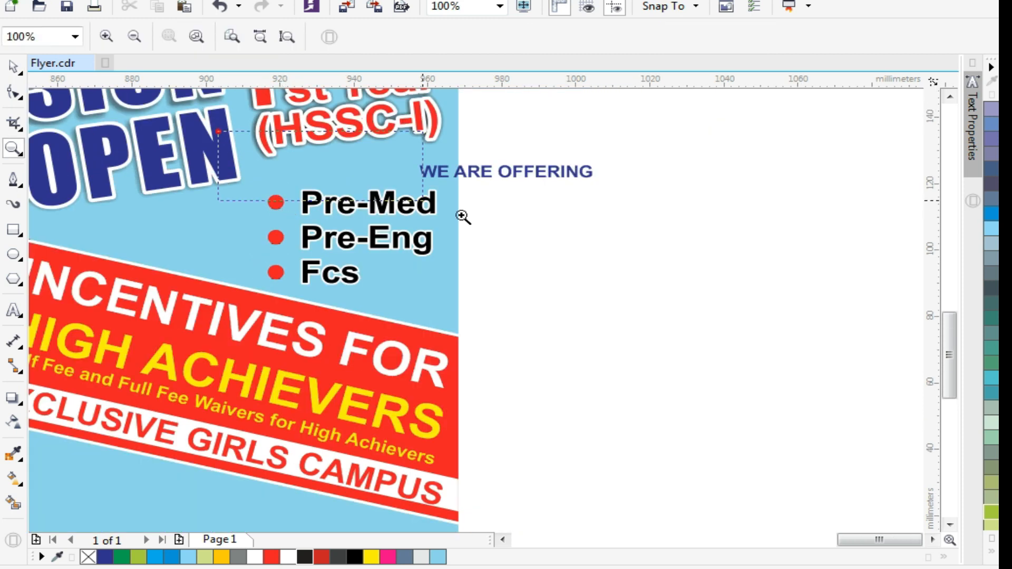
{"action": "left_click", "coordinate": [464, 216]}
{"action": "left_click_drag", "start_coordinate": [559, 248], "coordinate": [300, 242]}
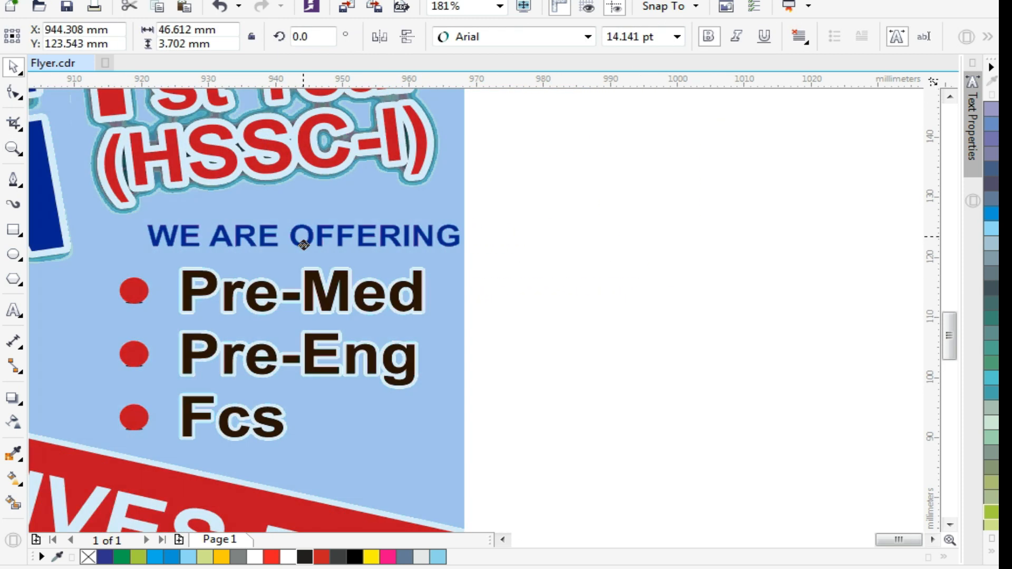
Step: Draw a rectangle about 57 by 6 mm around the WE ARE OFFERING text, extending past the flyer's right edge
{"action": "key", "text": "F2"}
{"action": "left_click_drag", "start_coordinate": [85, 173], "coordinate": [678, 390]}
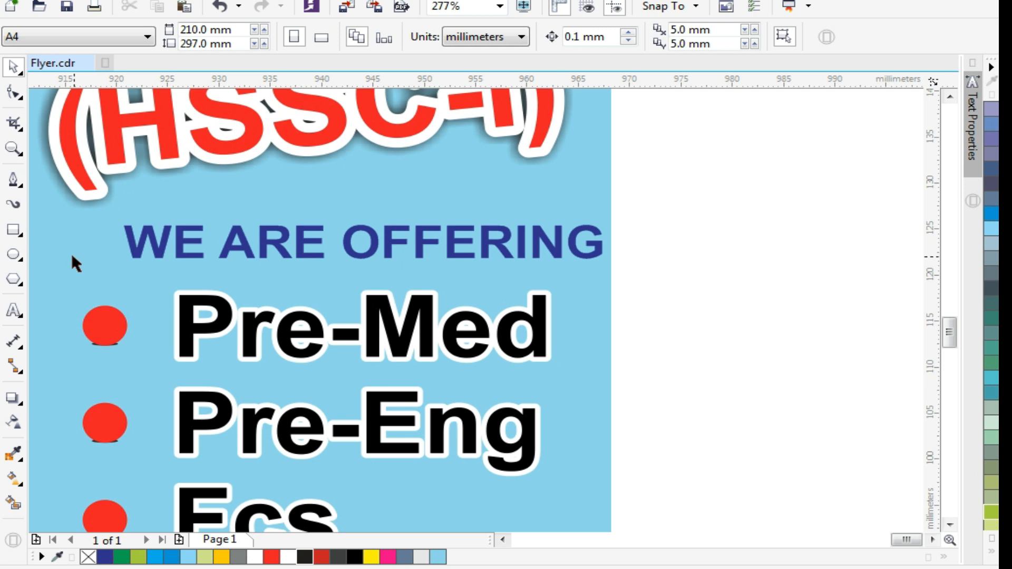
{"action": "left_click", "coordinate": [14, 232]}
{"action": "mouse_move", "coordinate": [117, 209]}
{"action": "left_mouse_down"}
{"action": "mouse_move", "coordinate": [637, 272]}
{"action": "mouse_move", "coordinate": [701, 265]}
{"action": "left_mouse_up"}
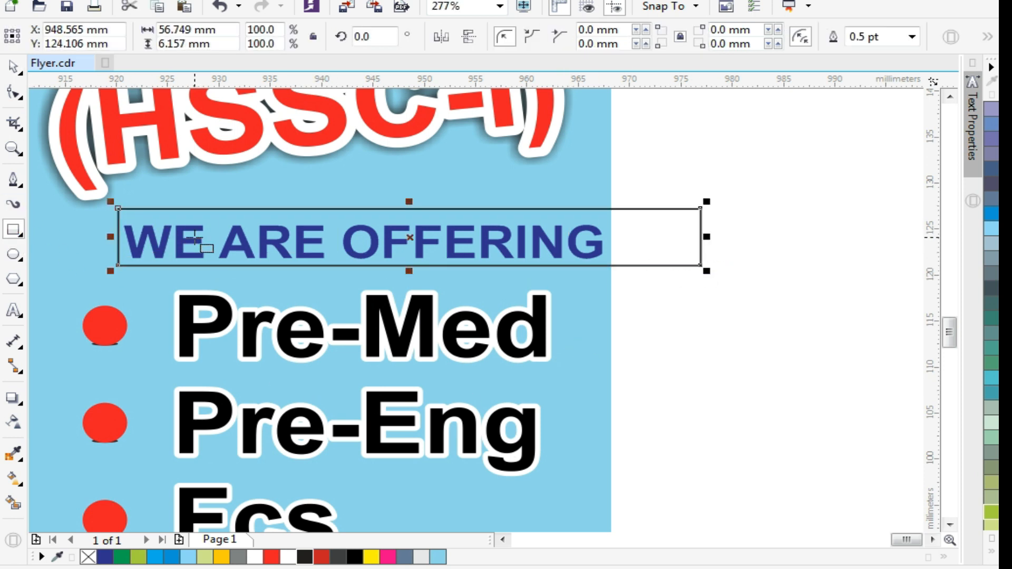
Step: Convert the rectangle around WE ARE OFFERING to curves and slant its left end by moving the lower-left corner inward
{"action": "key", "text": "F10"}
{"action": "key", "text": "ctrl+q"}
{"action": "left_click_drag", "start_coordinate": [119, 265], "coordinate": [150, 266]}
{"action": "key", "text": "space"}
Step: Shift the slanted shape and the WE ARE OFFERING text slightly lower, and move the course list slightly left and down
{"action": "left_click_drag", "start_coordinate": [203, 209], "coordinate": [188, 220]}
{"action": "left_click", "coordinate": [254, 253]}
{"action": "mouse_move", "coordinate": [250, 254]}
{"action": "left_mouse_down"}
{"action": "mouse_move", "coordinate": [271, 254]}
{"action": "mouse_move", "coordinate": [255, 265]}
{"action": "left_mouse_up"}
{"action": "left_click", "coordinate": [199, 224]}
{"action": "left_click_drag", "start_coordinate": [199, 224], "coordinate": [194, 225]}
{"action": "left_click_drag", "start_coordinate": [199, 334], "coordinate": [180, 341]}
Step: Fill the slanted banner shape dark blue and remove its outline
{"action": "left_click", "coordinate": [156, 220]}
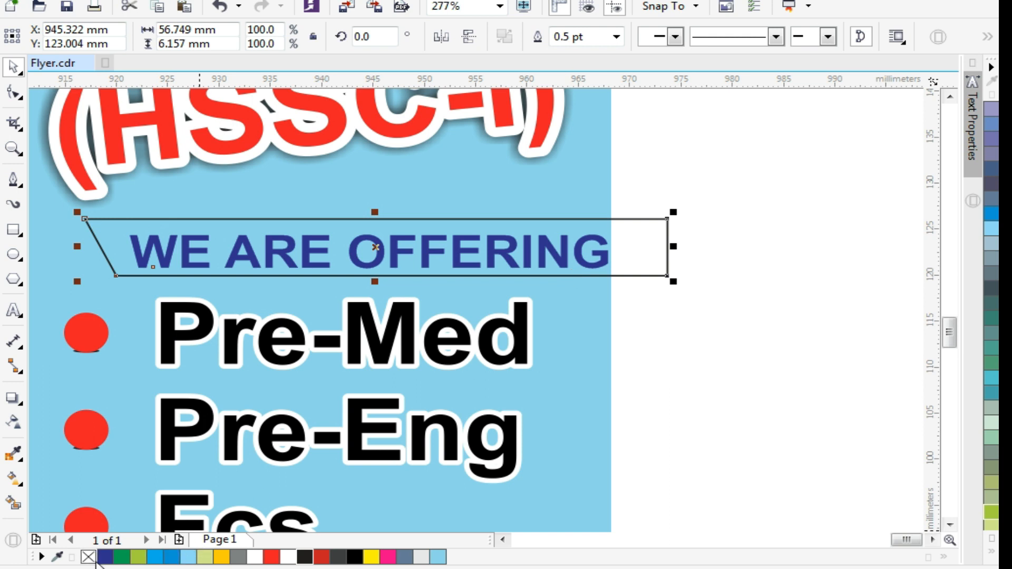
{"action": "left_click", "coordinate": [104, 557]}
{"action": "right_click", "coordinate": [88, 557]}
{"action": "right_click", "coordinate": [342, 249]}
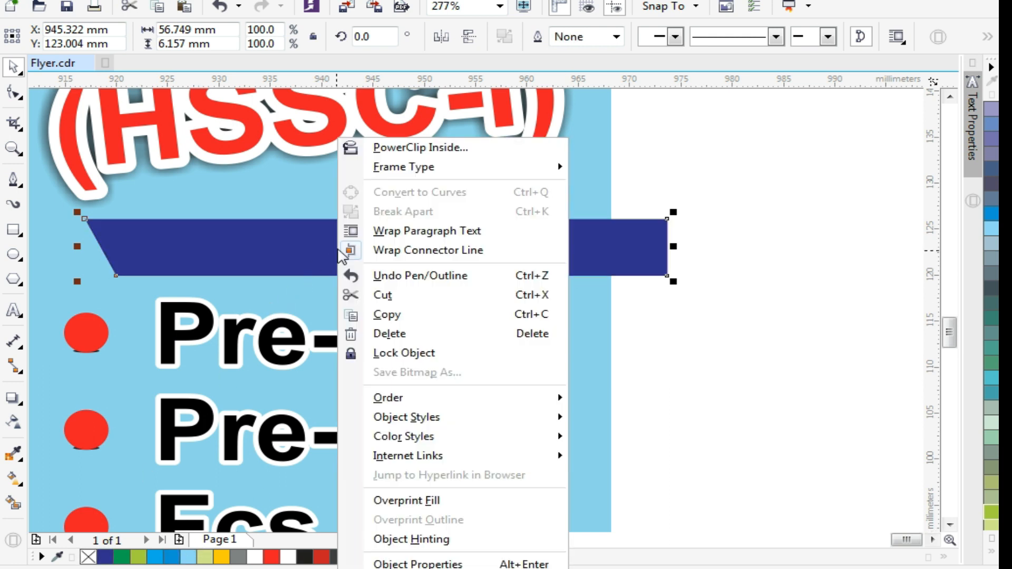
{"action": "left_click", "coordinate": [364, 140]}
{"action": "left_click", "coordinate": [470, 181]}
{"action": "key", "text": "ctrl+z"}
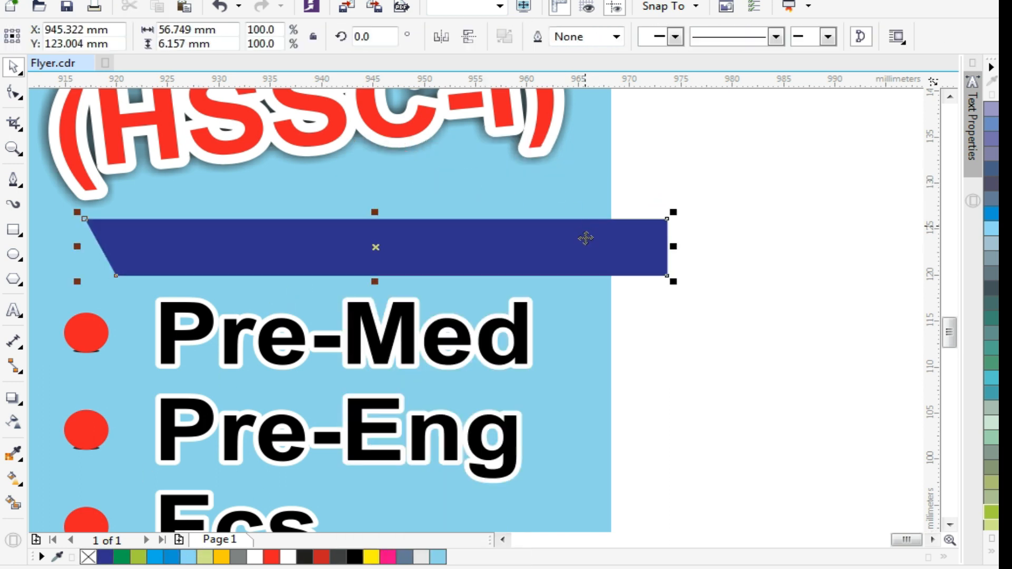
Step: PowerClip the dark blue banner shape inside the light blue flyer background
{"action": "right_click", "coordinate": [573, 249]}
{"action": "left_click", "coordinate": [655, 149]}
{"action": "left_click", "coordinate": [574, 340]}
{"action": "left_click", "coordinate": [673, 332]}
Step: Colour the WE ARE OFFERING text yellow, scale it down slightly and nudge it up to fit the dark blue banner
{"action": "left_click_drag", "start_coordinate": [718, 192], "coordinate": [136, 303]}
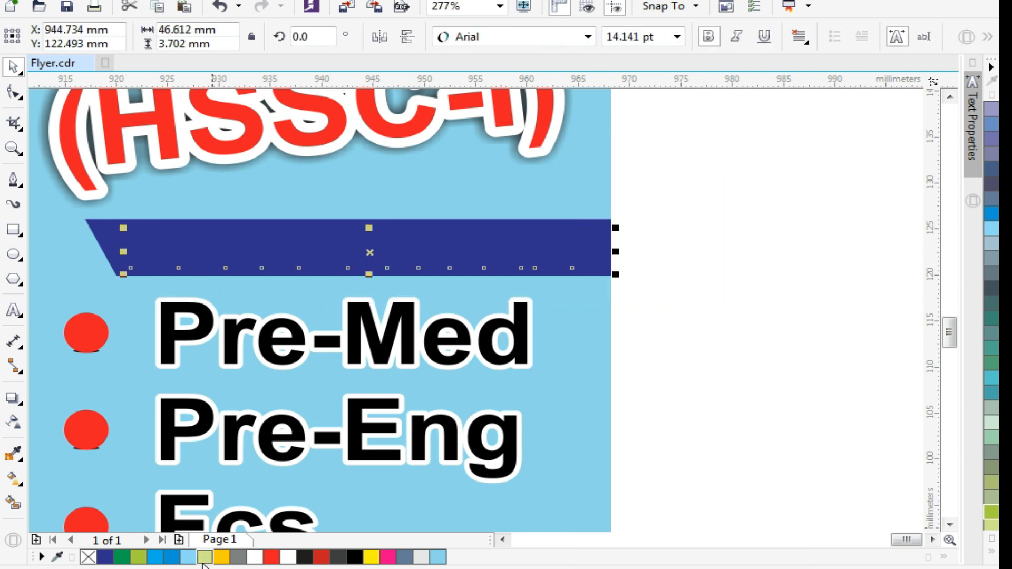
{"action": "left_click", "coordinate": [372, 557]}
{"action": "key", "text": "Up"}
{"action": "key", "text": "Up"}
{"action": "key", "text": "Up"}
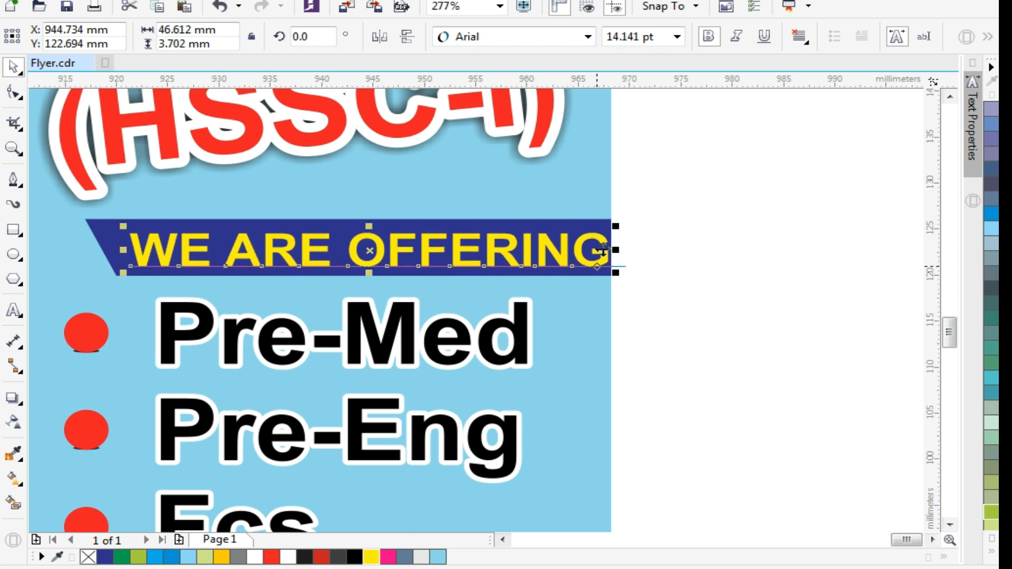
{"action": "left_click_drag", "start_coordinate": [618, 228], "coordinate": [582, 206]}
{"action": "key", "text": "Up"}
Step: Examine the footer text lines and coloured bands on the finished reference flyer
{"action": "left_click", "coordinate": [583, 327]}
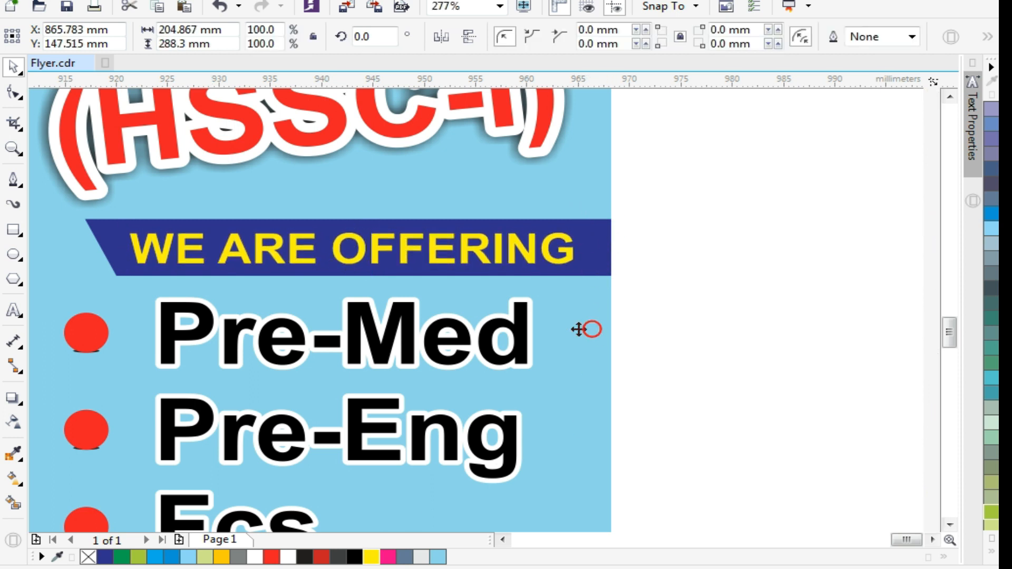
{"action": "key", "text": "shift+F2"}
{"action": "left_click", "coordinate": [750, 388]}
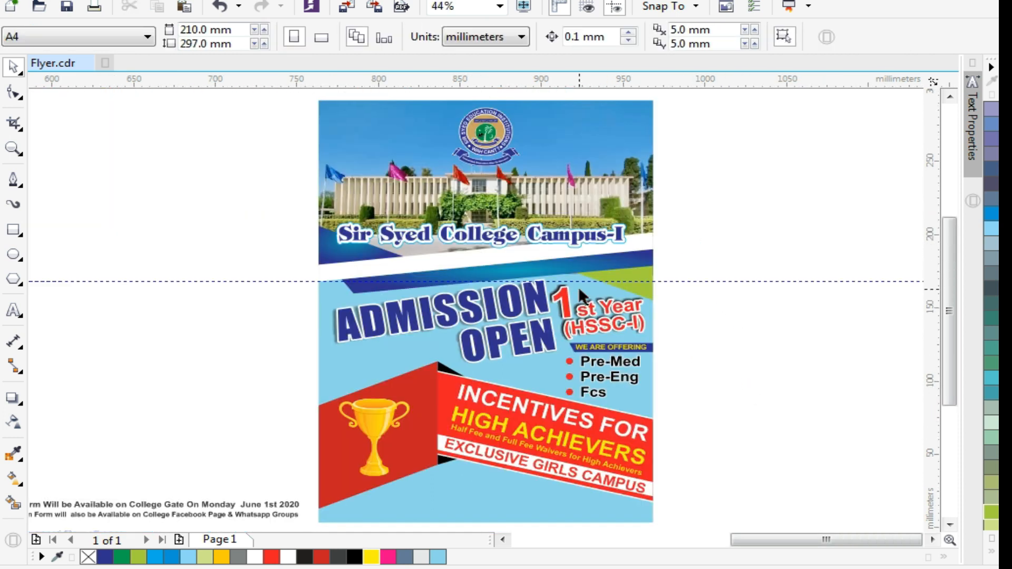
{"action": "scroll", "coordinate": [428, 176], "scroll_direction": "down", "scroll_amount": 3}
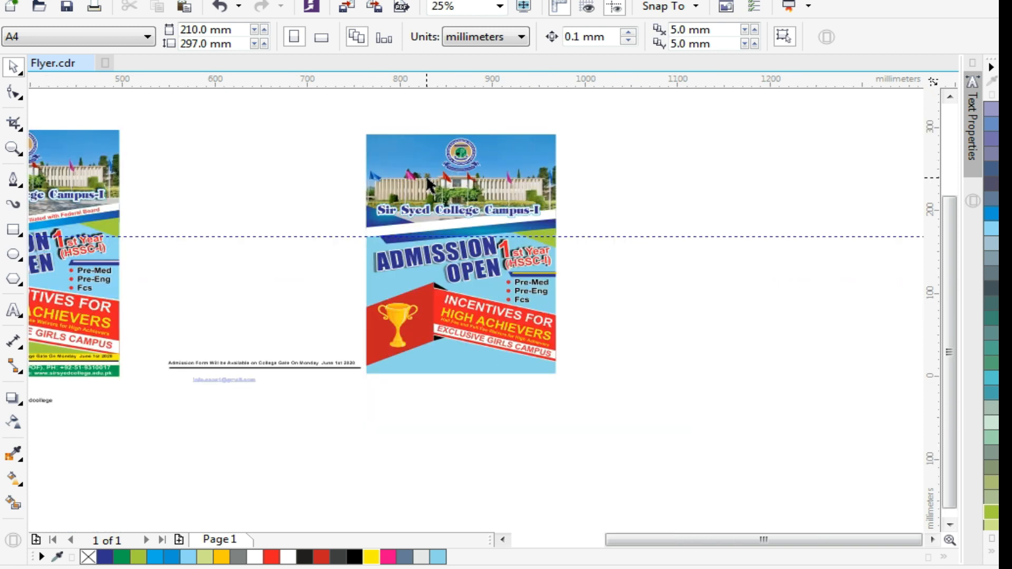
{"action": "key", "text": "z"}
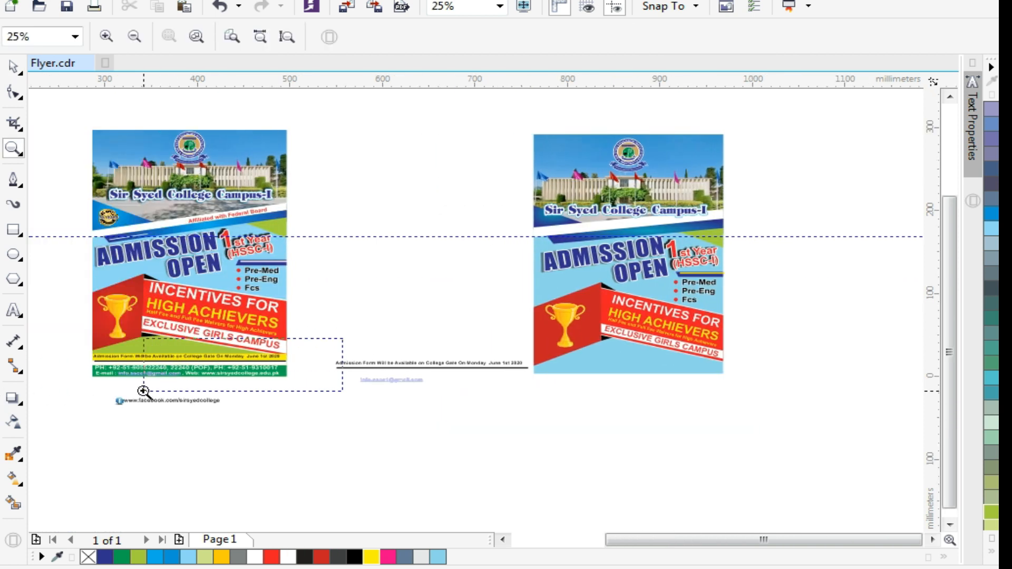
{"action": "scroll", "coordinate": [97, 390], "scroll_direction": "up", "scroll_amount": 7}
{"action": "key", "text": "space"}
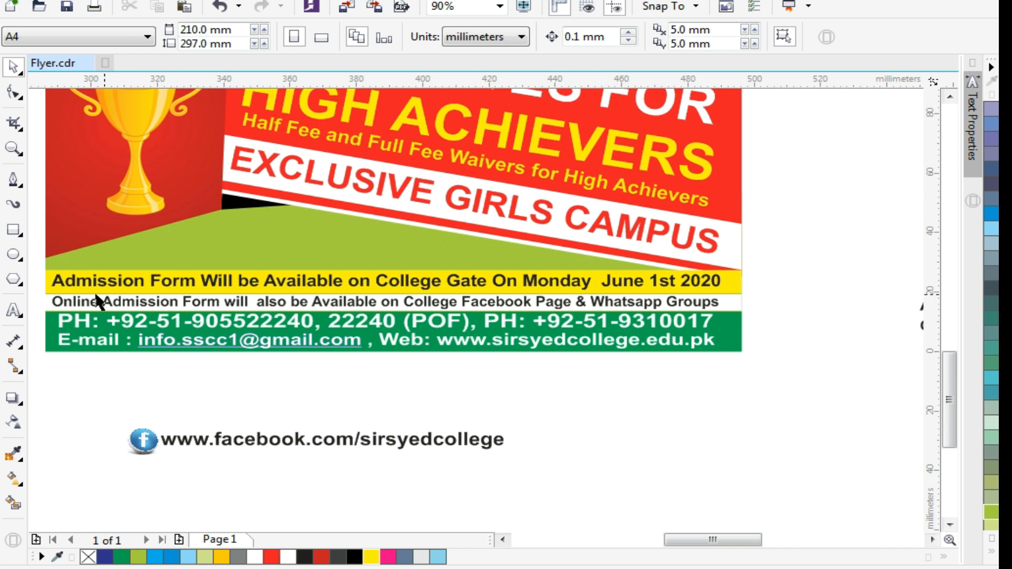
{"action": "scroll", "coordinate": [70, 298], "scroll_direction": "down", "scroll_amount": 3}
{"action": "scroll", "coordinate": [507, 361], "scroll_direction": "down", "scroll_amount": 1}
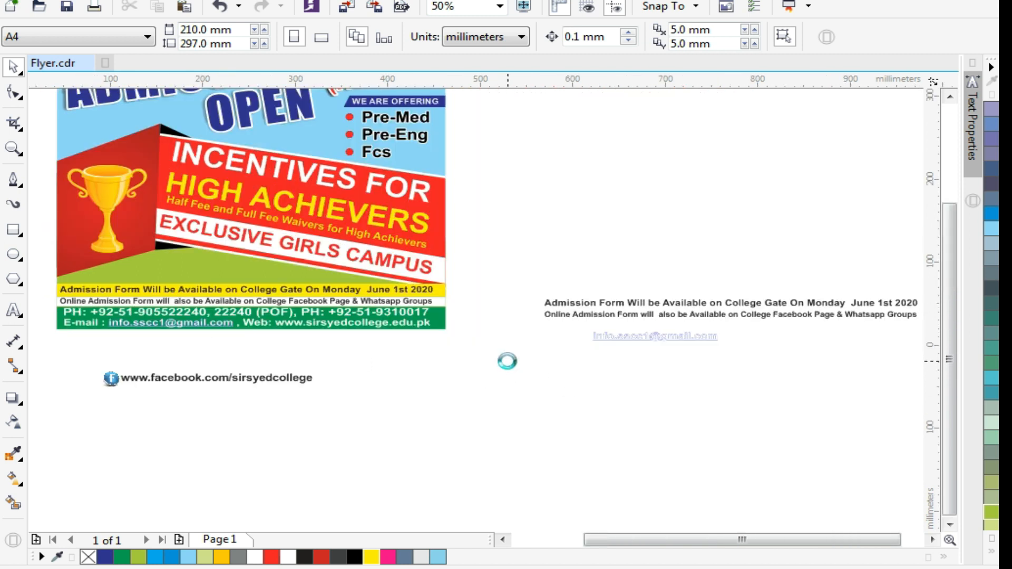
Step: Select the four footer text lines beside the flyer and centre them horizontally on the flyer
{"action": "key", "text": "z"}
{"action": "left_click_drag", "start_coordinate": [829, 392], "coordinate": [829, 392]}
{"action": "left_click_drag", "start_coordinate": [688, 384], "coordinate": [58, 209]}
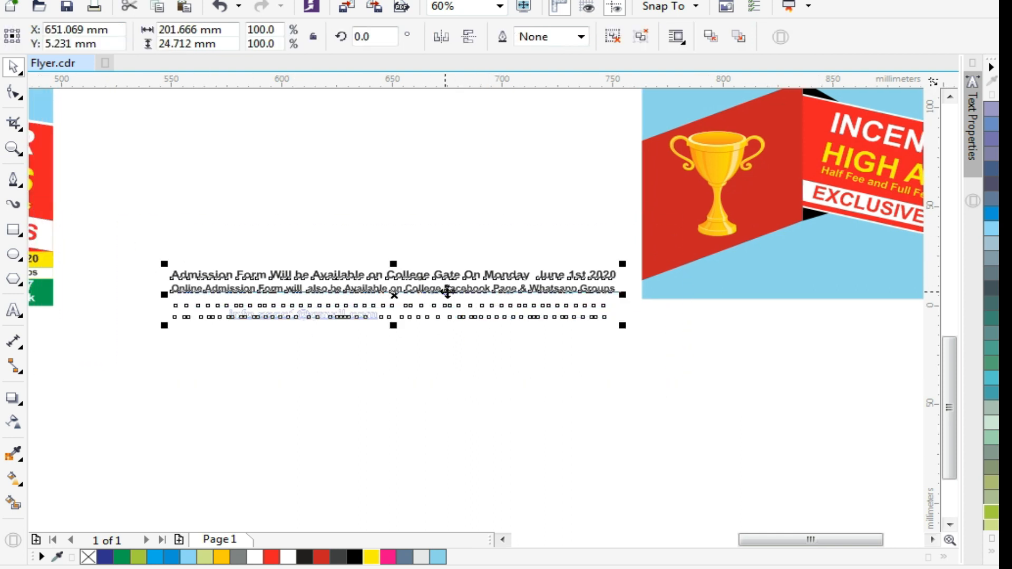
{"action": "left_click", "coordinate": [751, 278], "text": "shift"}
{"action": "key", "text": "c"}
{"action": "left_click", "coordinate": [779, 394]}
Step: Scale the four-line footer text down and nudge it up and right at the bottom of the flyer
{"action": "key", "text": "F2"}
{"action": "left_click_drag", "start_coordinate": [556, 214], "coordinate": [999, 410]}
{"action": "left_click", "coordinate": [549, 319]}
{"action": "left_click_drag", "start_coordinate": [533, 279], "coordinate": [495, 279]}
{"action": "left_click_drag", "start_coordinate": [191, 189], "coordinate": [307, 158]}
{"action": "left_click_drag", "start_coordinate": [622, 259], "coordinate": [560, 244]}
{"action": "key", "text": "Up"}
{"action": "key", "text": "Up"}
{"action": "key", "text": "Up"}
{"action": "key", "text": "Up"}
{"action": "key", "text": "Right"}
{"action": "key", "text": "Right"}
{"action": "key", "text": "Right"}
{"action": "left_click", "coordinate": [542, 355]}
Step: Draw a rectangle about 220 mm wide around the Admission Form line, extending past both flyer edges
{"action": "key", "text": "z"}
{"action": "left_click_drag", "start_coordinate": [156, 172], "coordinate": [899, 330]}
{"action": "key", "text": "space"}
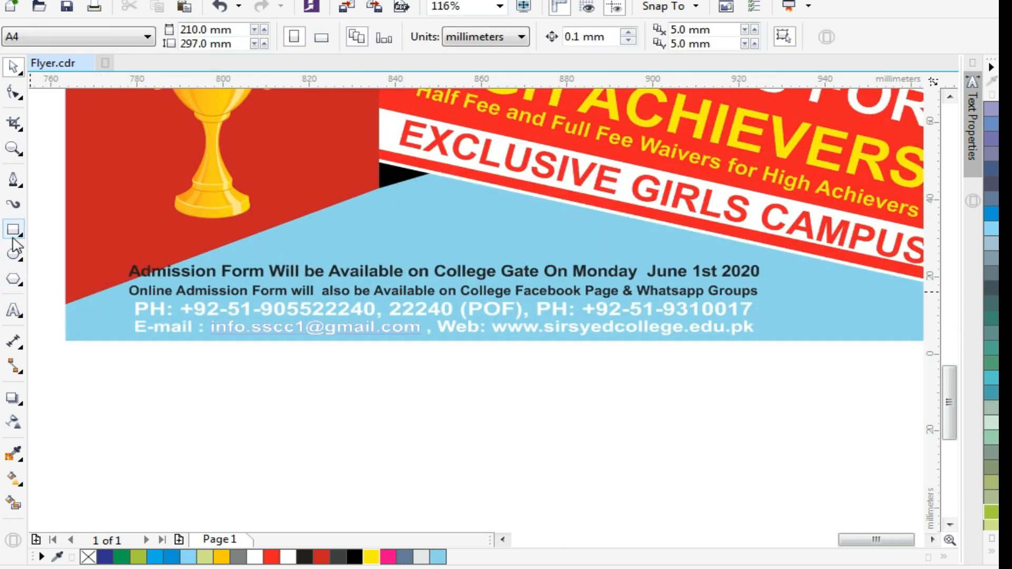
{"action": "left_click", "coordinate": [13, 230]}
{"action": "left_click_drag", "start_coordinate": [45, 251], "coordinate": [862, 287]}
{"action": "key", "text": "space"}
{"action": "left_click", "coordinate": [743, 341]}
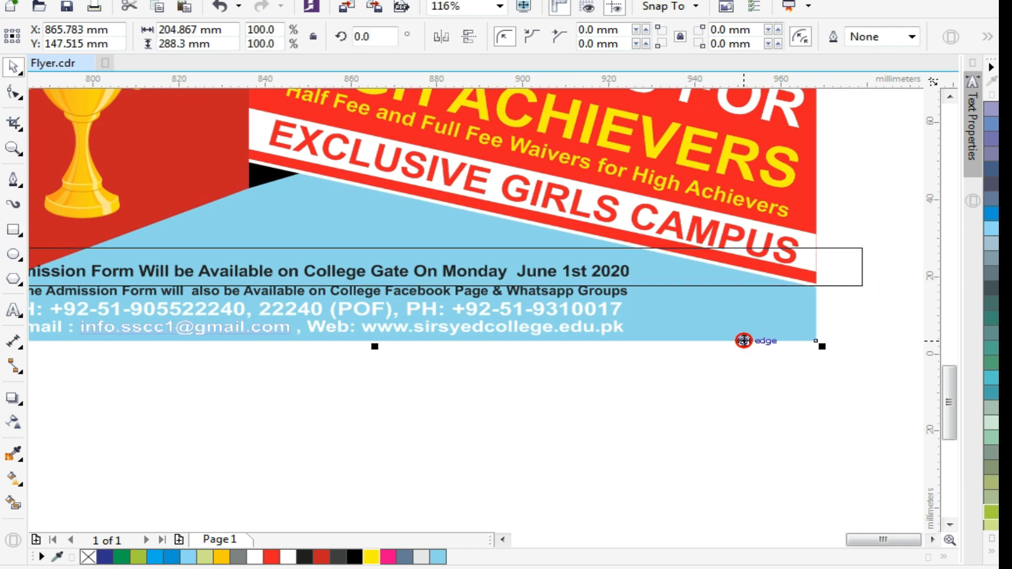
Step: Skew the dark red trophy panel so its outer edge rises, reducing its overall height to about 93 mm
{"action": "key", "text": "F4"}
{"action": "left_click", "coordinate": [734, 440]}
{"action": "key", "text": "F2"}
{"action": "left_click_drag", "start_coordinate": [187, 324], "coordinate": [750, 523]}
{"action": "left_click", "coordinate": [240, 350]}
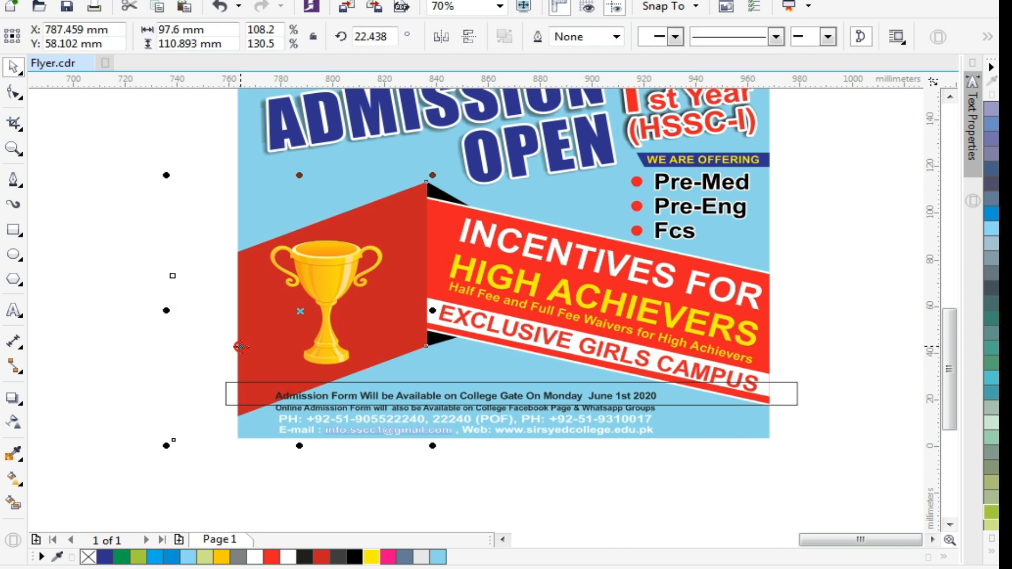
{"action": "left_click", "coordinate": [241, 347]}
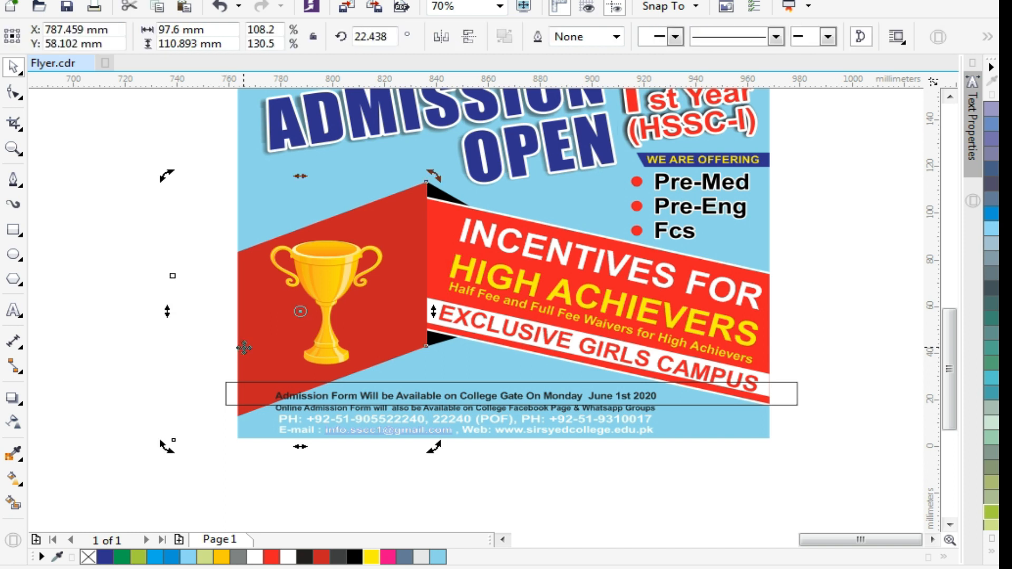
{"action": "left_click", "coordinate": [243, 348]}
{"action": "left_click", "coordinate": [245, 328]}
{"action": "left_click_drag", "start_coordinate": [167, 311], "coordinate": [175, 270]}
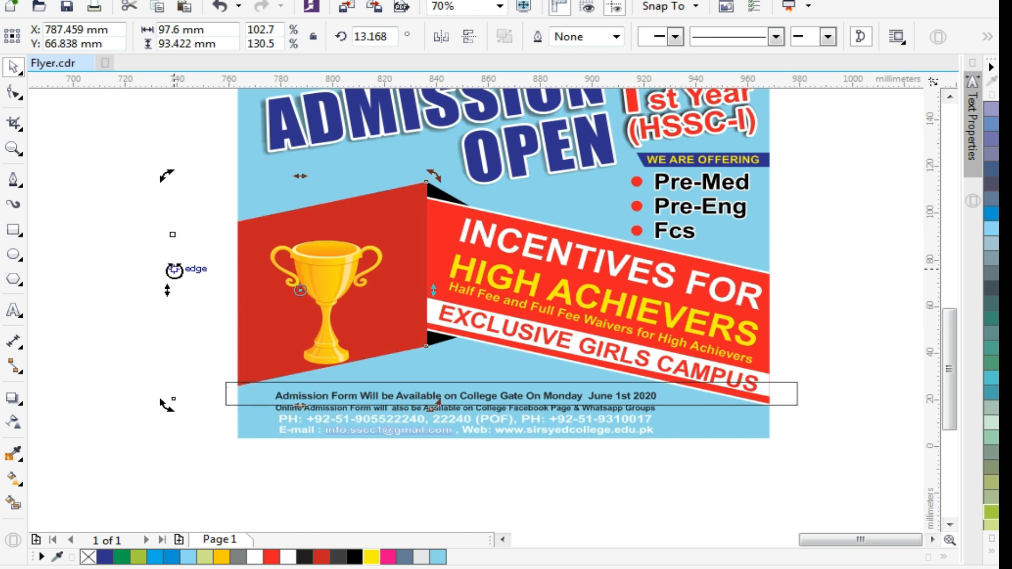
{"action": "left_click", "coordinate": [307, 490]}
{"action": "key", "text": "z"}
{"action": "left_click_drag", "start_coordinate": [122, 323], "coordinate": [870, 442]}
{"action": "key", "text": "space"}
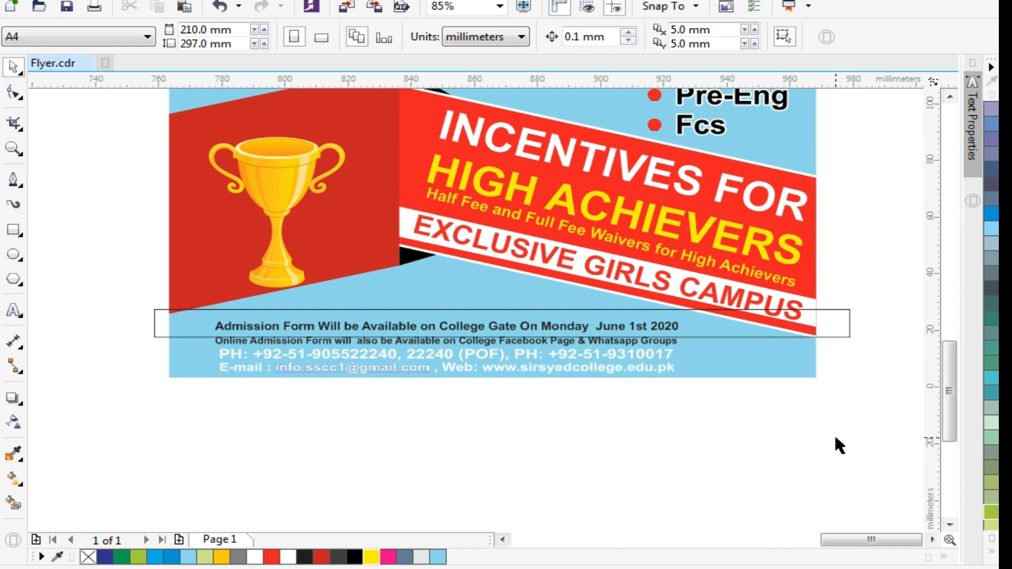
{"action": "left_click", "coordinate": [806, 282]}
{"action": "left_click_drag", "start_coordinate": [806, 281], "coordinate": [805, 271]}
{"action": "key", "text": "ctrl+z"}
Step: Edit the flyer's PowerClip contents to move the red ribbon, dark red panel and black folds slightly up
{"action": "left_click", "coordinate": [735, 454]}
{"action": "left_click", "coordinate": [732, 350], "text": "ctrl"}
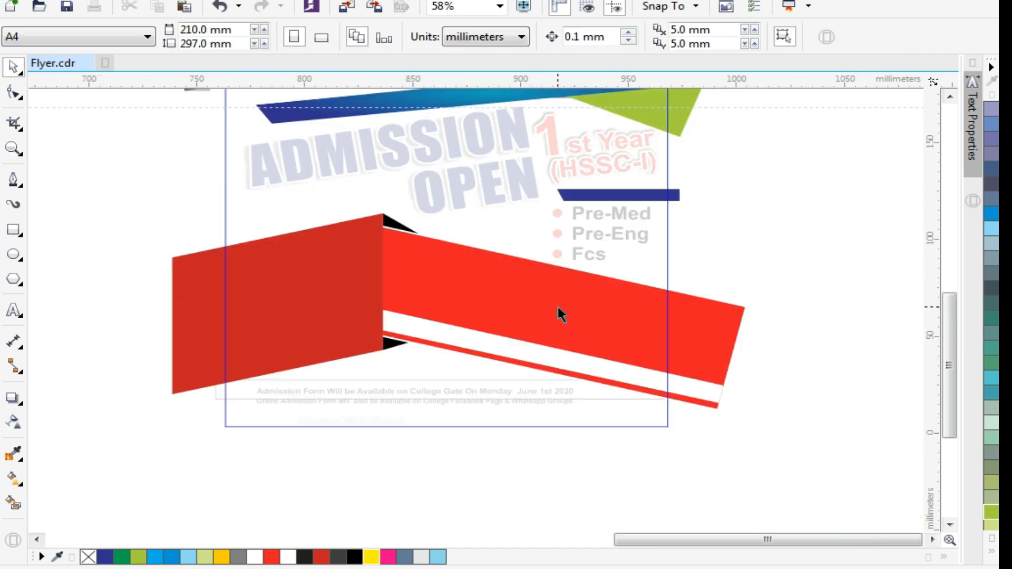
{"action": "left_click", "coordinate": [557, 306]}
{"action": "left_click", "coordinate": [279, 303], "text": "shift"}
{"action": "key", "text": "ctrl+x"}
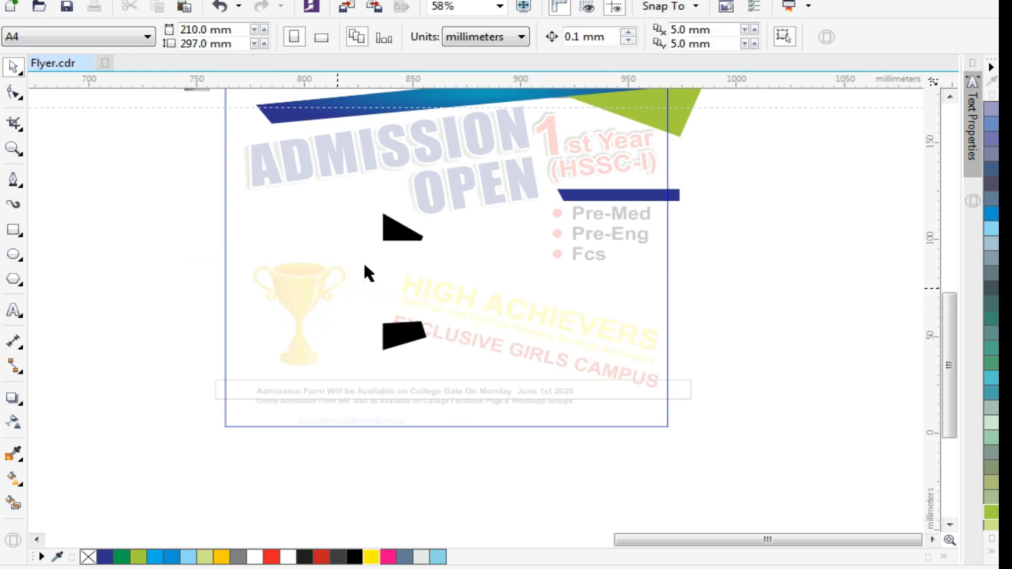
{"action": "key", "text": "ctrl+z"}
{"action": "key", "text": "ctrl+x"}
{"action": "key", "text": "ctrl+v"}
{"action": "left_click_drag", "start_coordinate": [431, 292], "coordinate": [429, 277]}
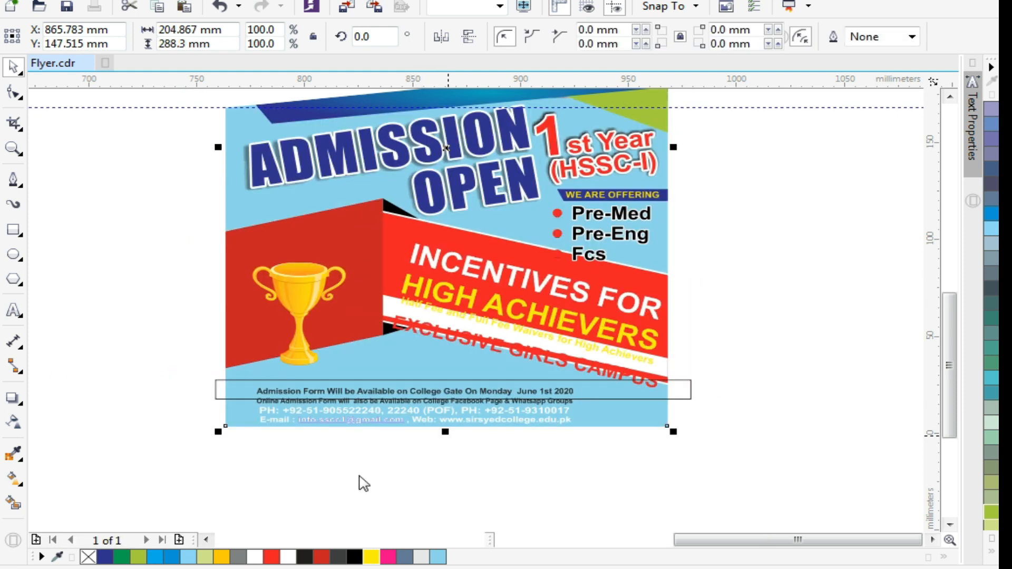
Step: Move the INCENTIVES FOR HIGH ACHIEVERS text block up onto the red ribbon and the trophy up within its panel
{"action": "left_click", "coordinate": [316, 490]}
{"action": "key", "text": "z"}
{"action": "left_click_drag", "start_coordinate": [739, 422], "coordinate": [739, 422]}
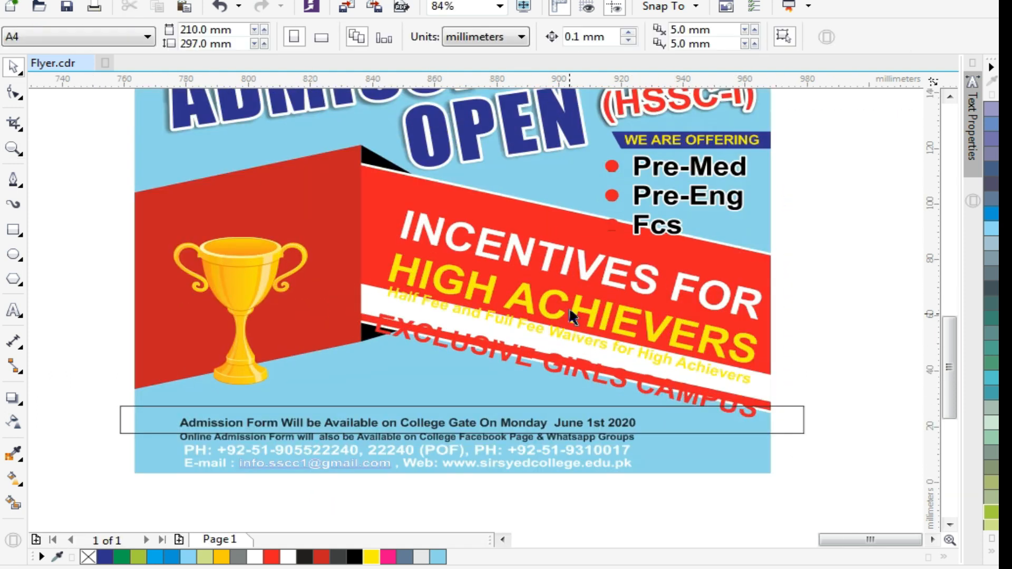
{"action": "left_click", "coordinate": [649, 227]}
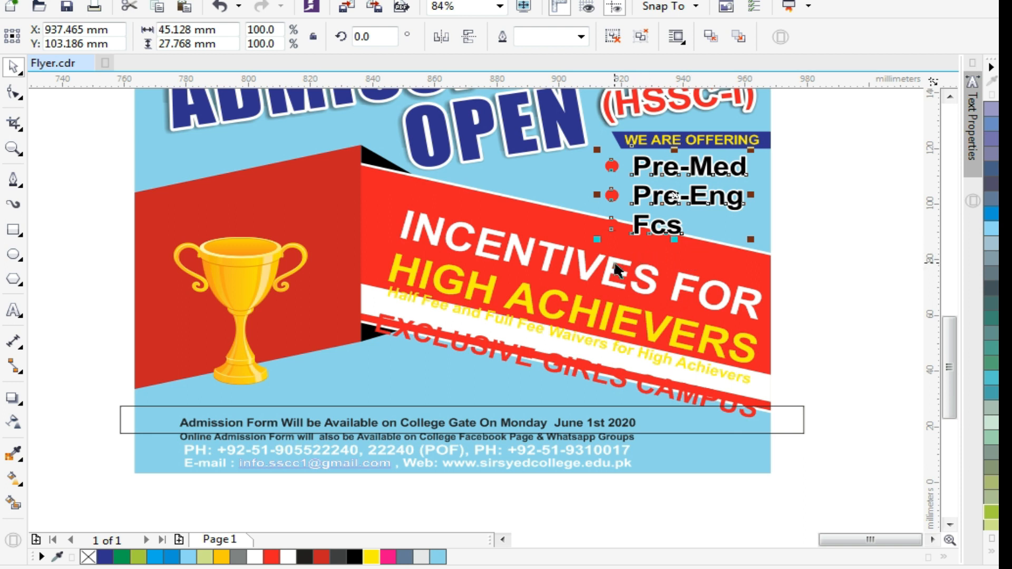
{"action": "left_click", "coordinate": [582, 276]}
{"action": "left_click", "coordinate": [584, 270]}
{"action": "left_click", "coordinate": [584, 272]}
{"action": "left_click_drag", "start_coordinate": [583, 274], "coordinate": [578, 252]}
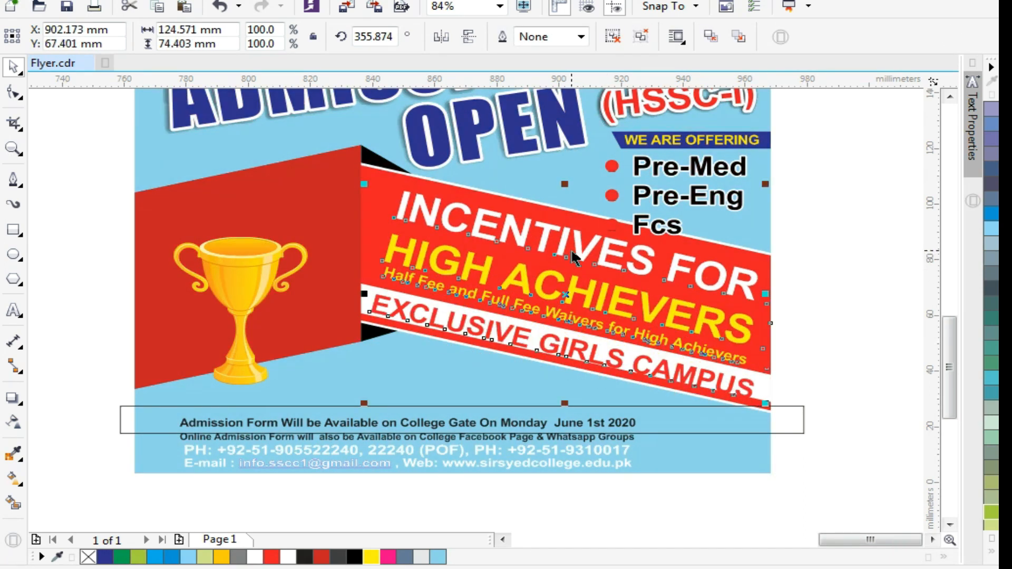
{"action": "left_click_drag", "start_coordinate": [237, 290], "coordinate": [235, 257]}
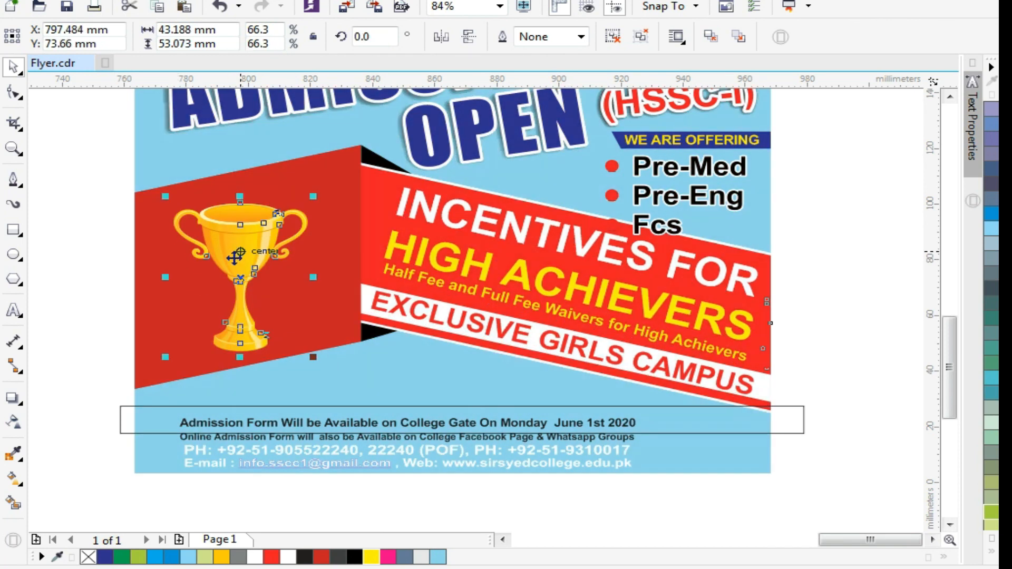
Step: Scale down the 1st Year (HSSC-I) text beside ADMISSION OPEN
{"action": "scroll", "coordinate": [578, 330], "scroll_direction": "down", "scroll_amount": 2}
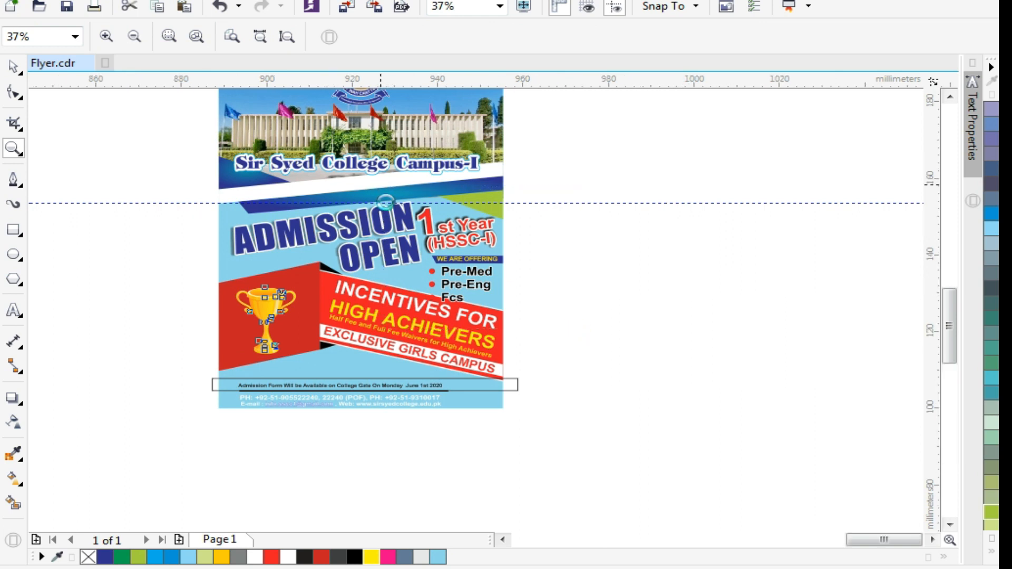
{"action": "scroll", "coordinate": [457, 269], "scroll_direction": "up", "scroll_amount": 3}
{"action": "left_click", "coordinate": [457, 268]}
{"action": "left_click_drag", "start_coordinate": [544, 304], "coordinate": [496, 277]}
{"action": "left_click", "coordinate": [406, 357]}
Step: Move the dark blue banner and its WE ARE OFFERING text up, closer to the (HSSC-I) line
{"action": "left_click", "coordinate": [350, 311]}
{"action": "key", "text": "F10"}
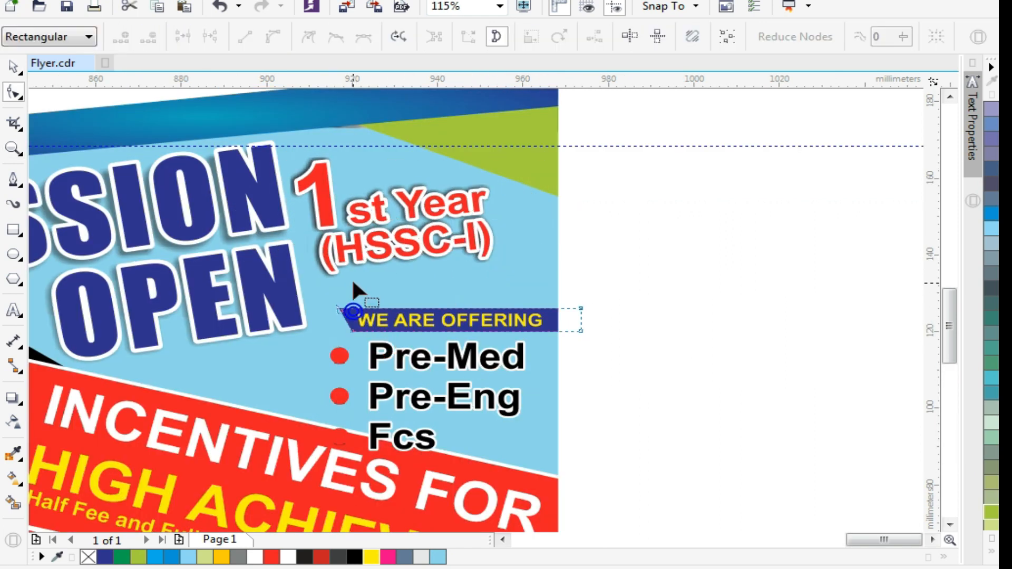
{"action": "key", "text": "space"}
{"action": "left_click_drag", "start_coordinate": [354, 316], "coordinate": [350, 284]}
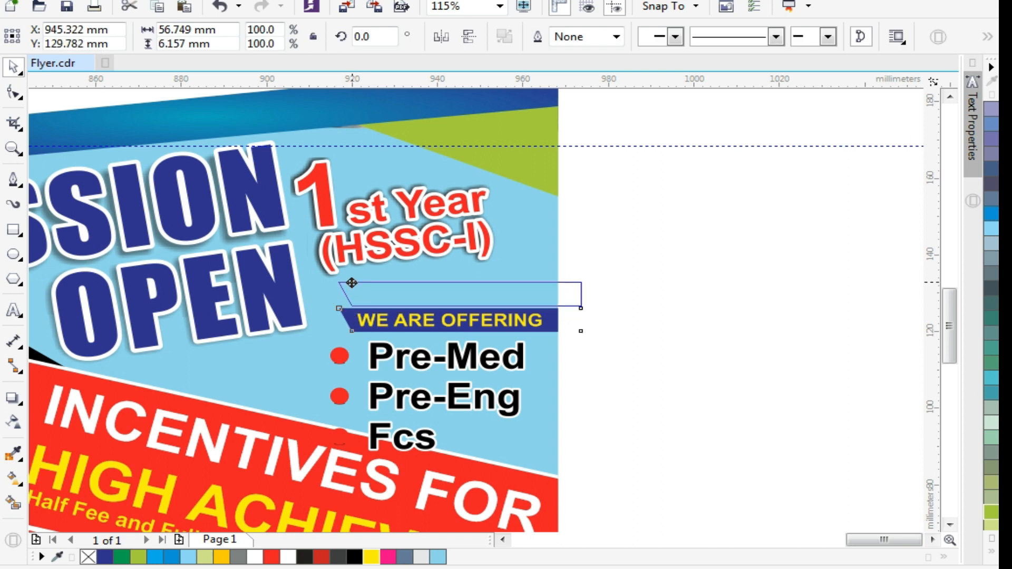
{"action": "left_click", "coordinate": [398, 324]}
{"action": "left_click_drag", "start_coordinate": [398, 324], "coordinate": [398, 293]}
Step: Move the course list up beneath the WE ARE OFFERING banner and scale it down slightly
{"action": "left_click_drag", "start_coordinate": [428, 362], "coordinate": [420, 332]}
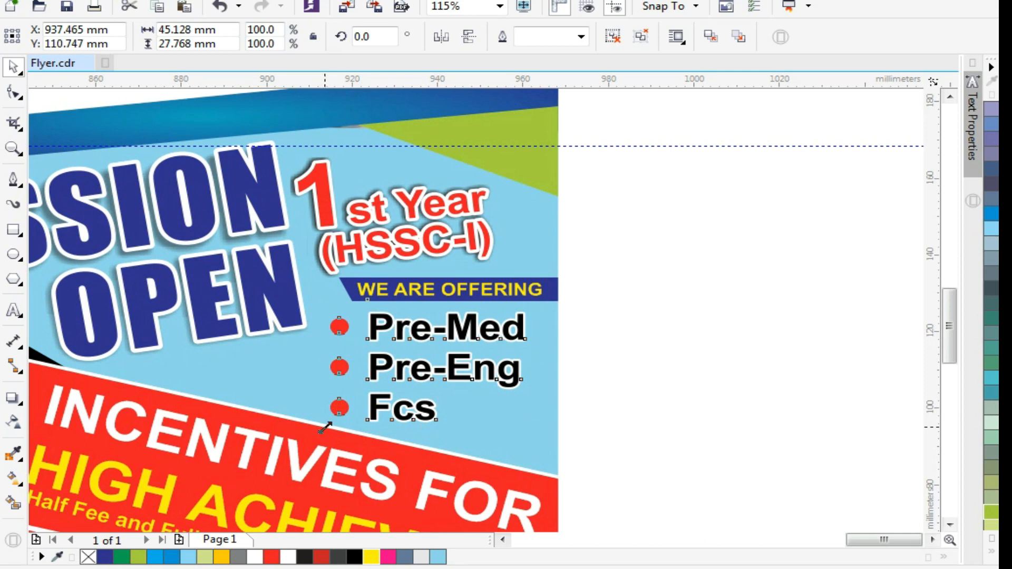
{"action": "left_click_drag", "start_coordinate": [325, 428], "coordinate": [353, 432]}
{"action": "left_click", "coordinate": [504, 416]}
Step: Halve the height of the rectangle around the Admission Form line to about 4.9 mm
{"action": "key", "text": "F4"}
{"action": "key", "text": "z"}
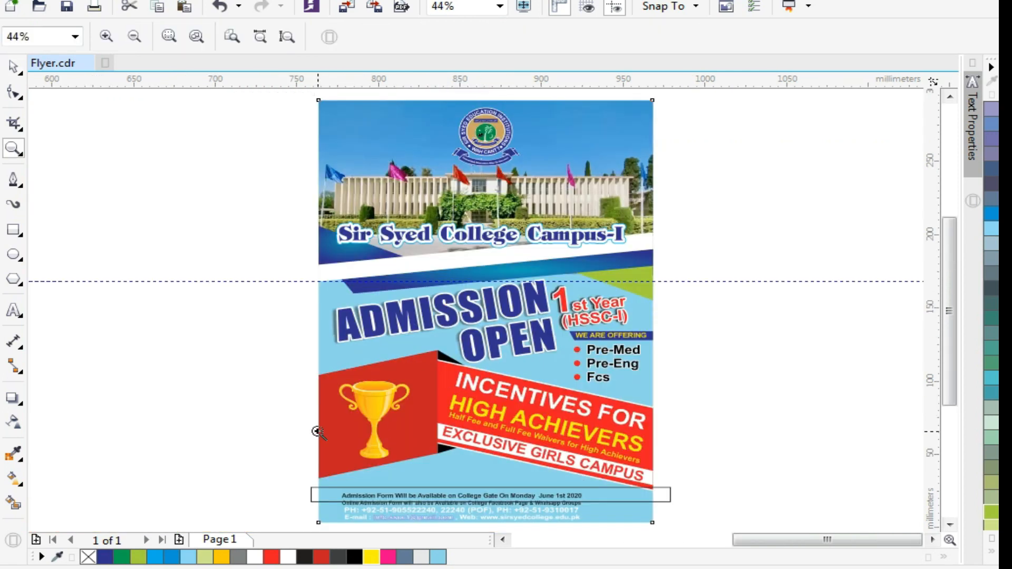
{"action": "left_click_drag", "start_coordinate": [215, 413], "coordinate": [688, 560]}
{"action": "left_click_drag", "start_coordinate": [151, 242], "coordinate": [951, 370]}
{"action": "key", "text": "space"}
{"action": "left_click", "coordinate": [734, 307]}
{"action": "left_click_drag", "start_coordinate": [469, 279], "coordinate": [469, 296]}
Step: Nudge the thin rectangle up until it frames the Admission Form line evenly
{"action": "key", "text": "shift+F2"}
{"action": "key", "text": "Up"}
{"action": "key", "text": "Up"}
{"action": "key", "text": "Up"}
{"action": "key", "text": "Up"}
{"action": "key", "text": "Up"}
{"action": "key", "text": "Up"}
{"action": "key", "text": "Up"}
{"action": "key", "text": "Up"}
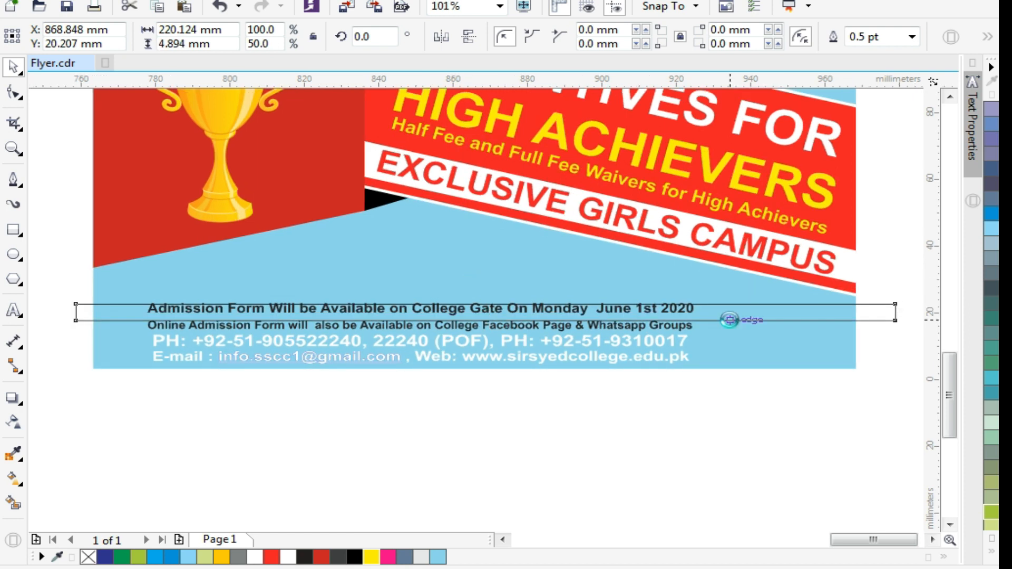
{"action": "key", "text": "Up"}
{"action": "key", "text": "Up"}
{"action": "key", "text": "Up"}
{"action": "key", "text": "Up"}
{"action": "key", "text": "Up"}
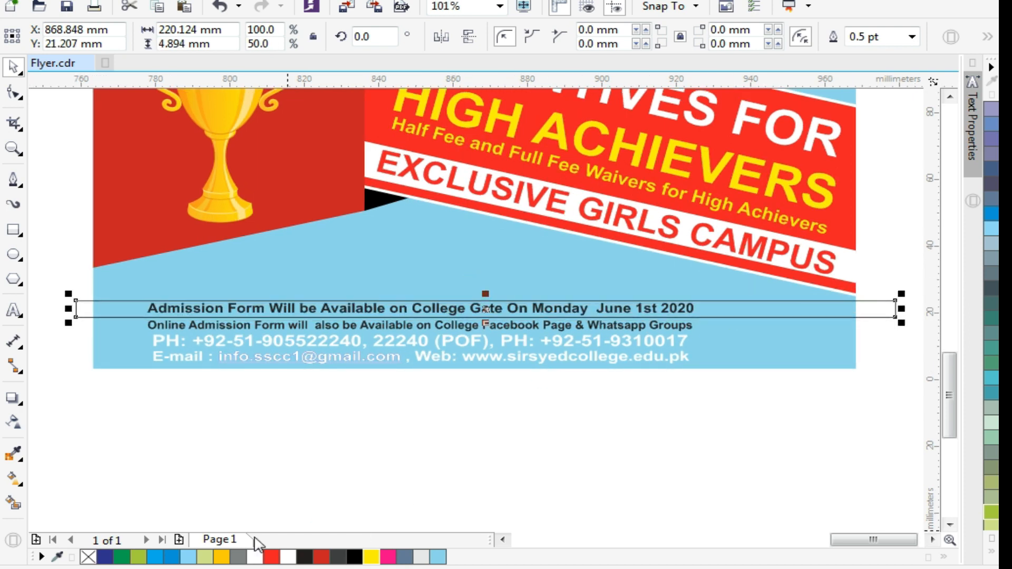
Step: Fill the thin footer rectangle golden orange and remove its outline
{"action": "left_click", "coordinate": [218, 557]}
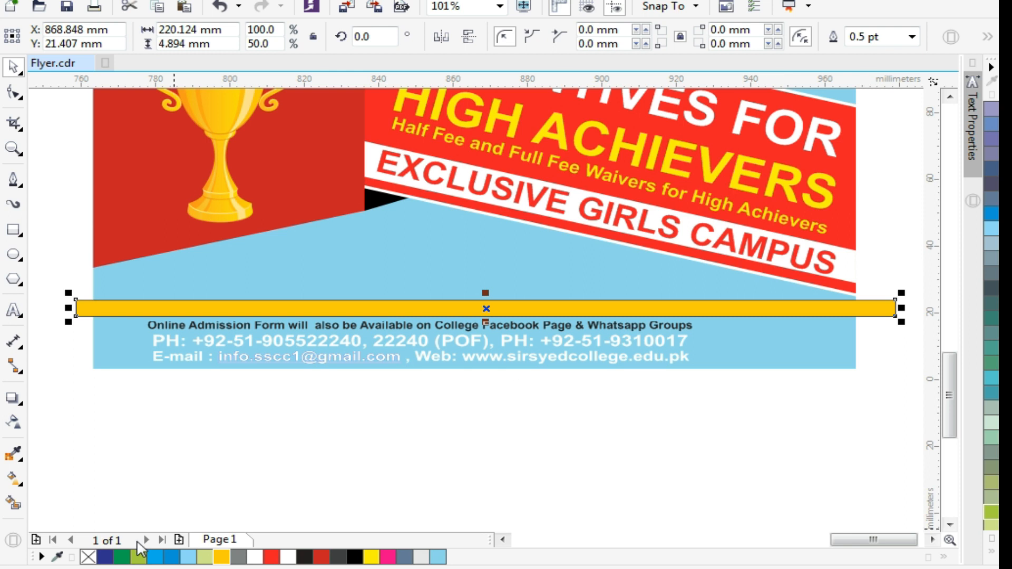
{"action": "right_click", "coordinate": [89, 556]}
{"action": "scroll", "coordinate": [410, 323], "scroll_direction": "up", "scroll_amount": 3}
Step: Duplicate the bar downward as yellow, white and green bars, making the green one about 8.2 mm tall
{"action": "left_click_drag", "start_coordinate": [397, 300], "coordinate": [412, 405]}
{"action": "left_click", "coordinate": [367, 556]}
{"action": "left_click", "coordinate": [288, 556]}
{"action": "left_click_drag", "start_coordinate": [572, 428], "coordinate": [571, 450]}
{"action": "left_click", "coordinate": [128, 556]}
Step: Group the golden, yellow, white and green footer bars and PowerClip them inside the flyer background, behind the footer text
{"action": "scroll", "coordinate": [396, 387], "scroll_direction": "down", "scroll_amount": 1}
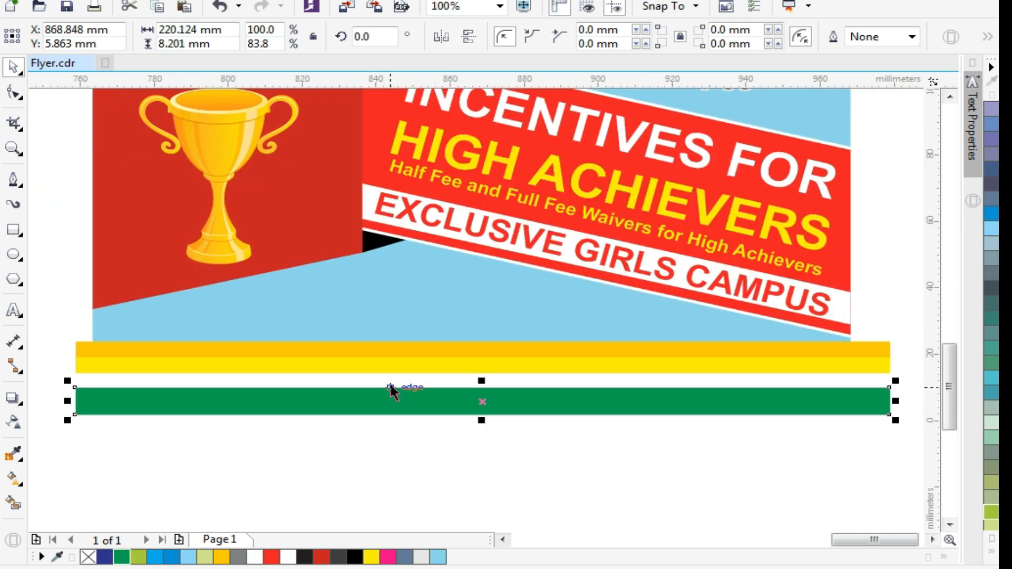
{"action": "left_click", "coordinate": [381, 379], "text": "shift"}
{"action": "left_click", "coordinate": [369, 348], "text": "shift"}
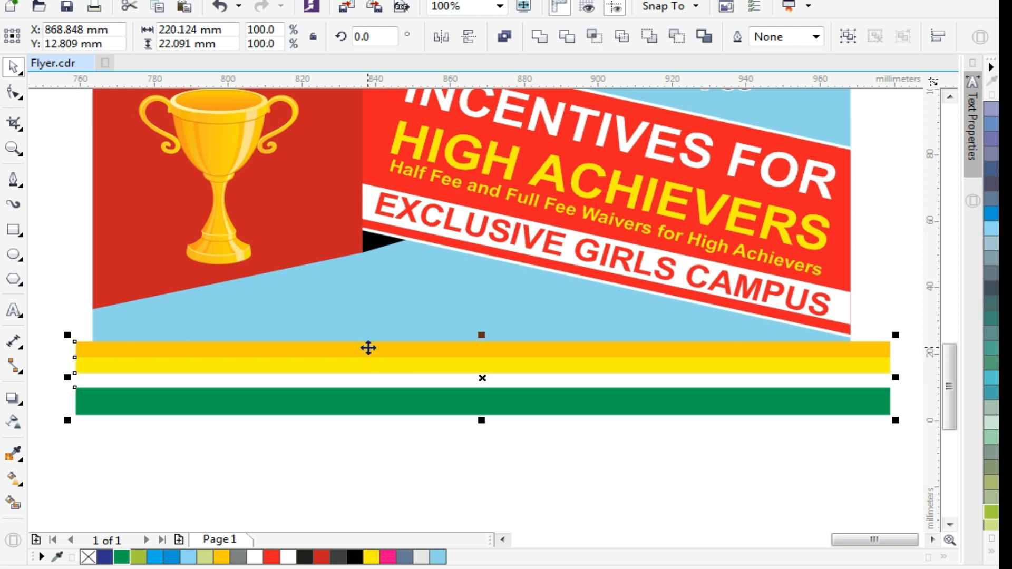
{"action": "right_click", "coordinate": [368, 348]}
{"action": "mouse_move", "coordinate": [388, 341]}
{"action": "left_click", "coordinate": [319, 345]}
{"action": "key", "text": "ctrl+g"}
{"action": "right_click", "coordinate": [319, 345]}
{"action": "left_click", "coordinate": [399, 172]}
{"action": "left_click", "coordinate": [356, 289]}
{"action": "left_click", "coordinate": [385, 461]}
Step: Recolour the footer's phone line red
{"action": "left_click", "coordinate": [384, 375]}
{"action": "left_click", "coordinate": [384, 380], "text": "ctrl"}
{"action": "left_click", "coordinate": [383, 380]}
{"action": "left_click", "coordinate": [383, 381], "text": "ctrl"}
{"action": "double_click", "coordinate": [383, 381]}
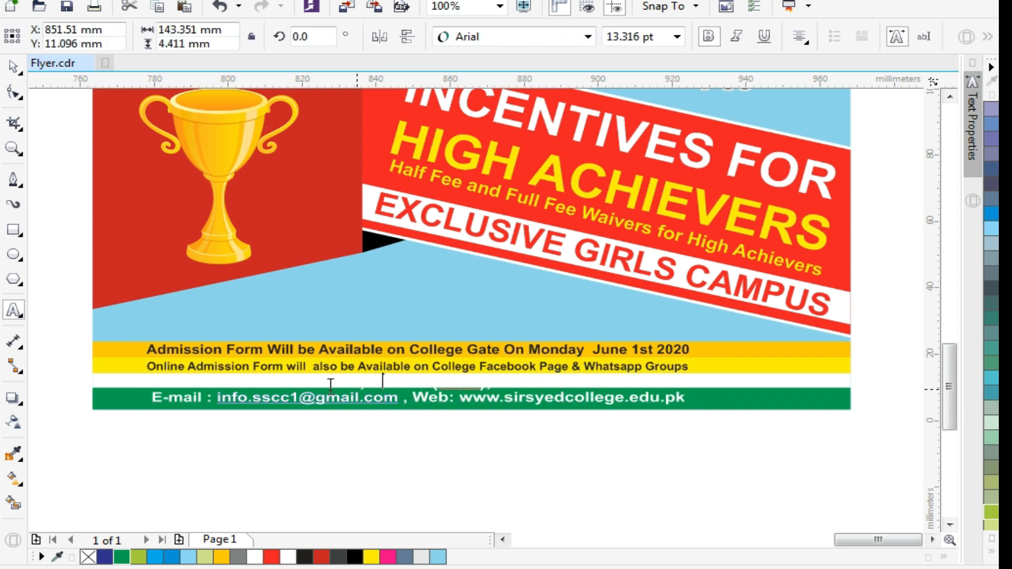
{"action": "key", "text": "ctrl+a"}
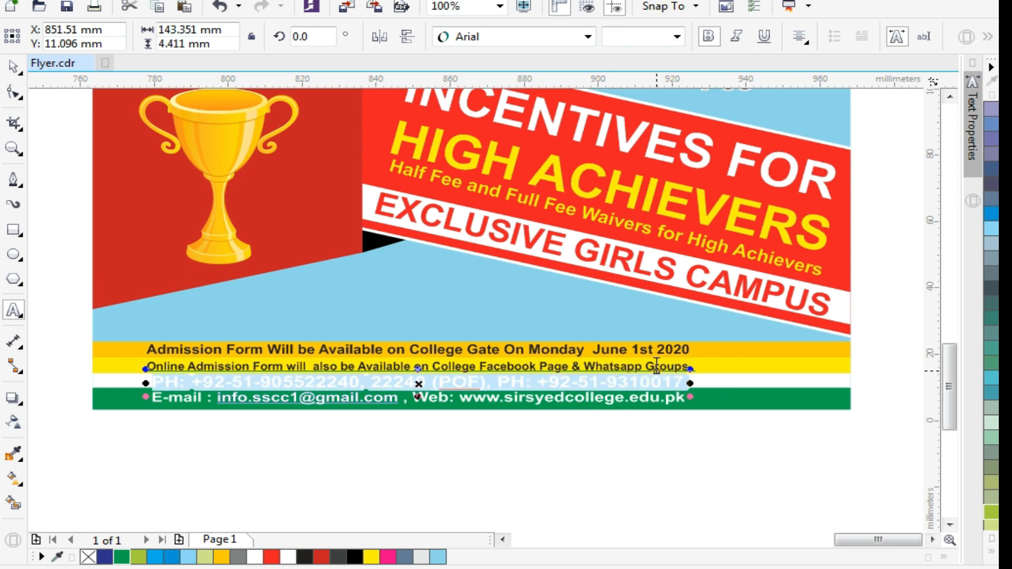
{"action": "left_click", "coordinate": [271, 557]}
{"action": "left_click", "coordinate": [556, 463]}
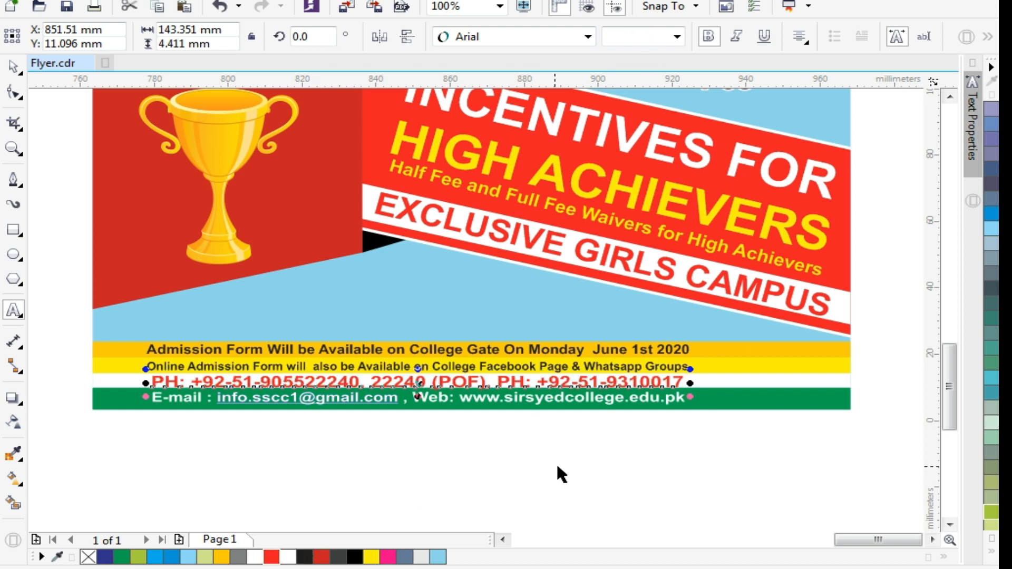
Step: Enlarge the footer text group to about 184.5 mm wide by 22.6 mm high and centre it over the coloured bars
{"action": "left_click", "coordinate": [622, 399]}
{"action": "left_click_drag", "start_coordinate": [695, 409], "coordinate": [841, 448]}
{"action": "left_click_drag", "start_coordinate": [556, 393], "coordinate": [537, 375]}
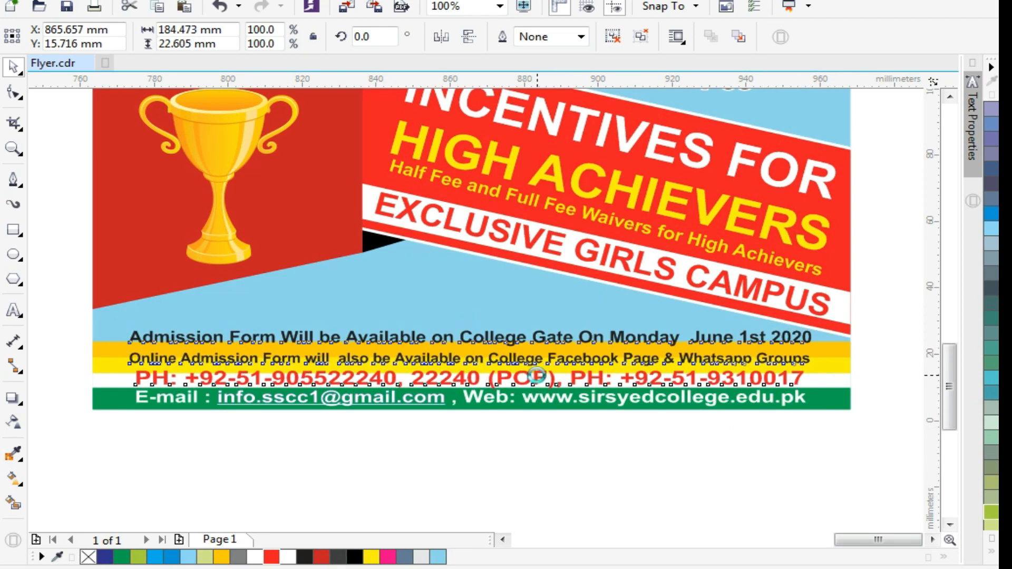
{"action": "left_click", "coordinate": [516, 469]}
Step: Stretch the clipped bar group upward to about 26.2 mm high, and extend the golden bar to about 7.9 mm high
{"action": "left_click", "coordinate": [98, 348]}
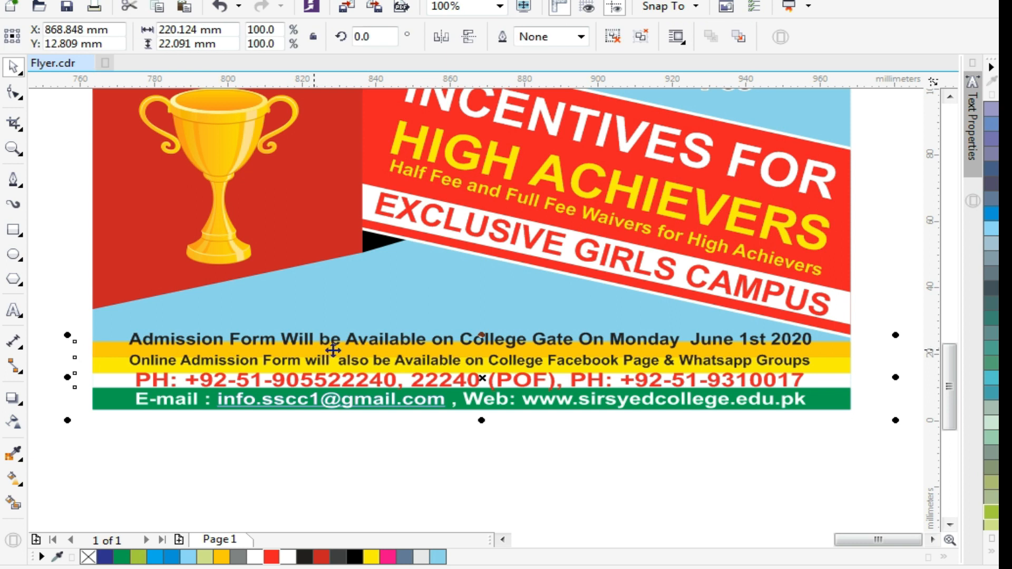
{"action": "left_click", "coordinate": [318, 491]}
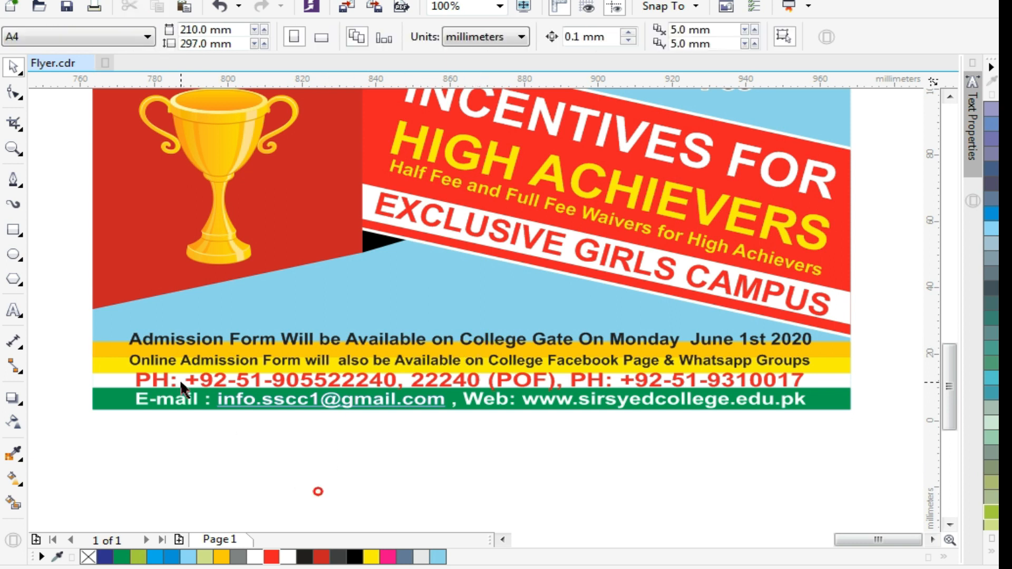
{"action": "left_click", "coordinate": [107, 348]}
{"action": "left_click_drag", "start_coordinate": [484, 336], "coordinate": [486, 322]}
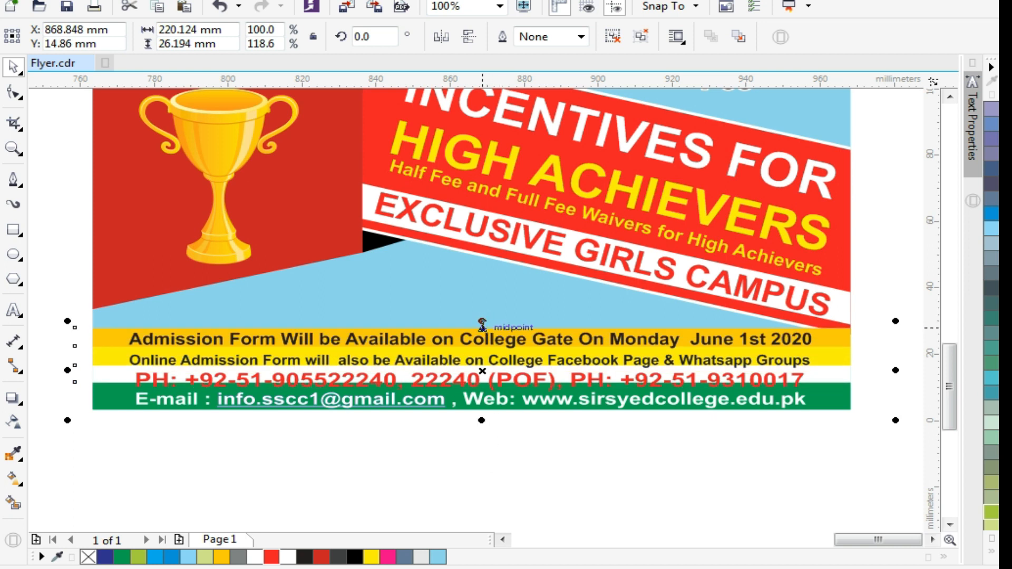
{"action": "left_click", "coordinate": [472, 331]}
{"action": "left_click_drag", "start_coordinate": [484, 321], "coordinate": [482, 320]}
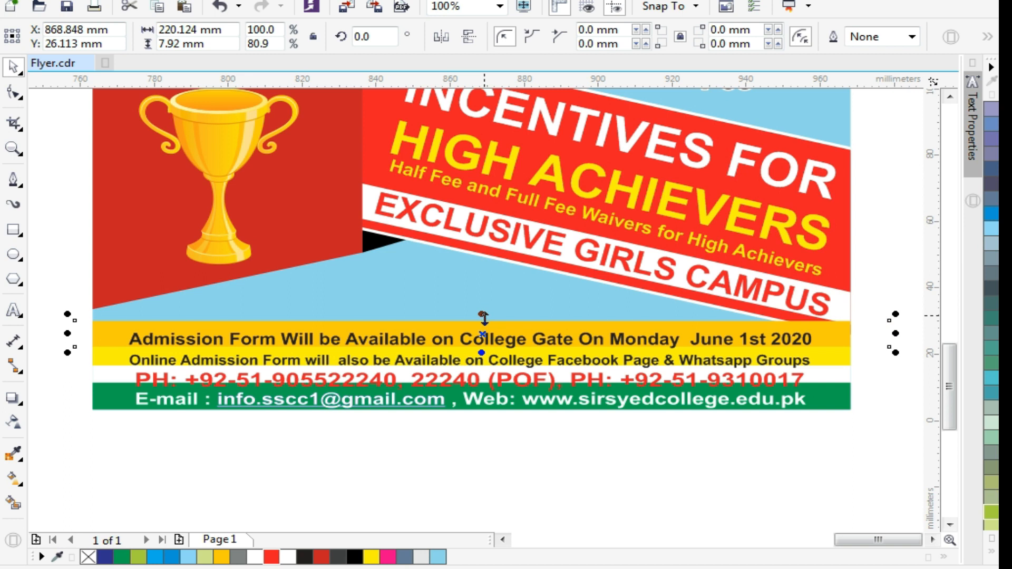
Step: Nudge the phone line up into the white bar and the Online Admission Form line up within the yellow bar
{"action": "key", "text": "z"}
{"action": "left_click_drag", "start_coordinate": [611, 456], "coordinate": [601, 453]}
{"action": "left_click", "coordinate": [464, 322]}
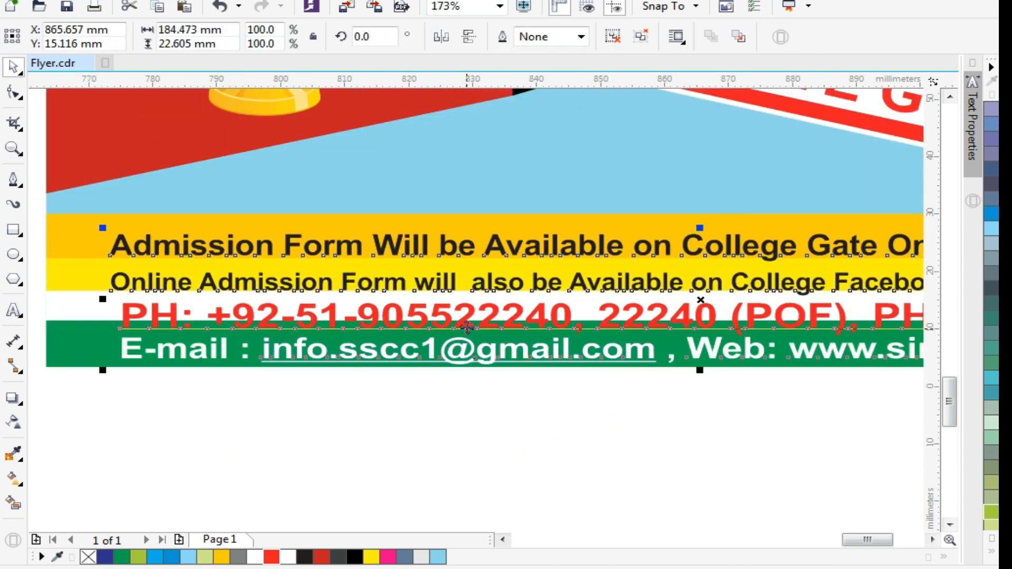
{"action": "left_click", "coordinate": [464, 323], "text": "ctrl"}
{"action": "left_click_drag", "start_coordinate": [467, 328], "coordinate": [466, 321]}
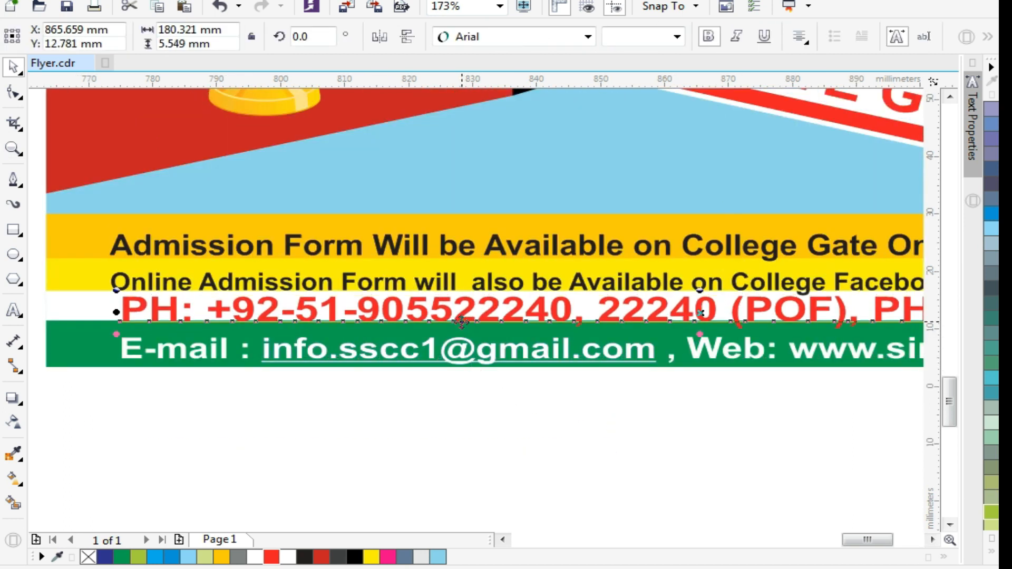
{"action": "left_click", "coordinate": [388, 290]}
{"action": "left_click", "coordinate": [387, 290]}
{"action": "left_click", "coordinate": [388, 289], "text": "ctrl"}
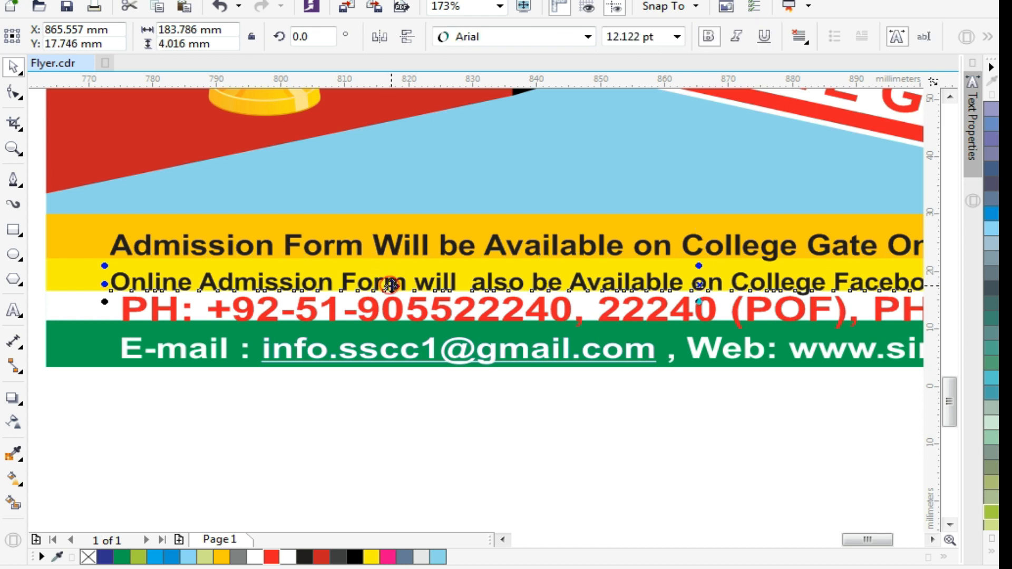
{"action": "left_click_drag", "start_coordinate": [391, 288], "coordinate": [391, 282]}
{"action": "left_click", "coordinate": [437, 424]}
Step: Examine the whole new flyer and compare it with the footer area of the original flyer
{"action": "left_click", "coordinate": [67, 357]}
{"action": "key", "text": "shift+F2"}
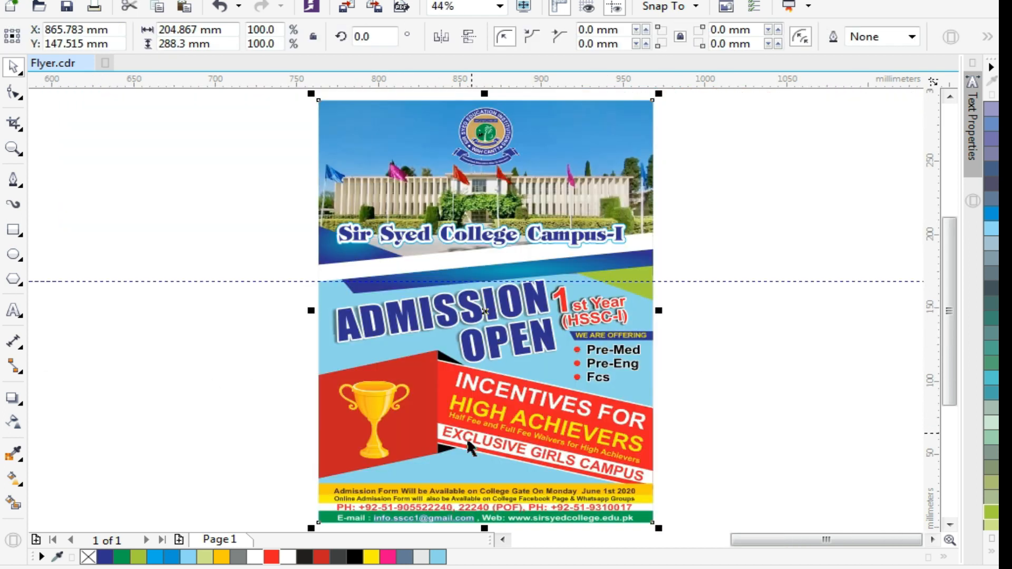
{"action": "key", "text": "F4"}
{"action": "key", "text": "F2"}
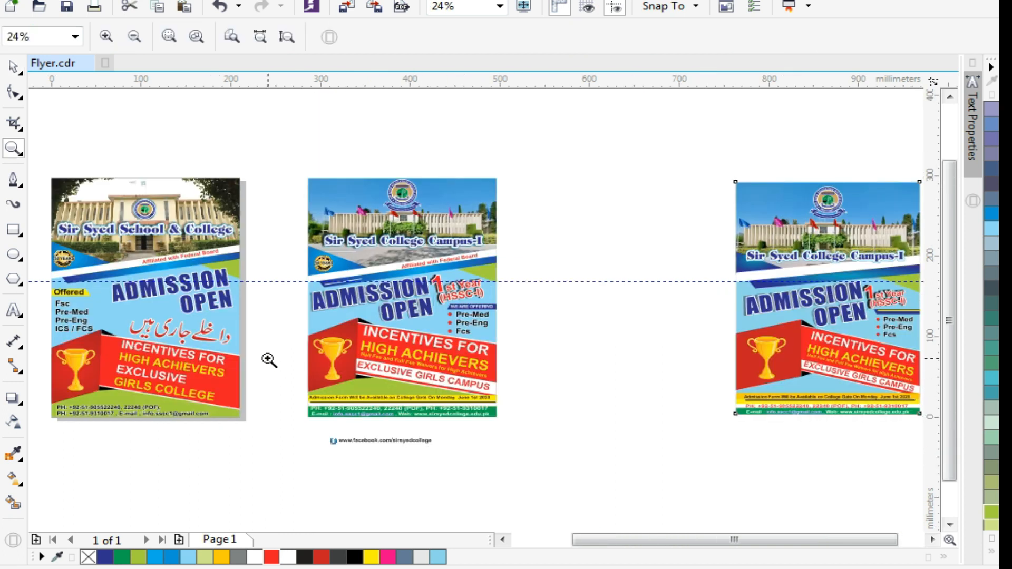
{"action": "left_click_drag", "start_coordinate": [267, 358], "coordinate": [546, 426]}
{"action": "key", "text": "F4"}
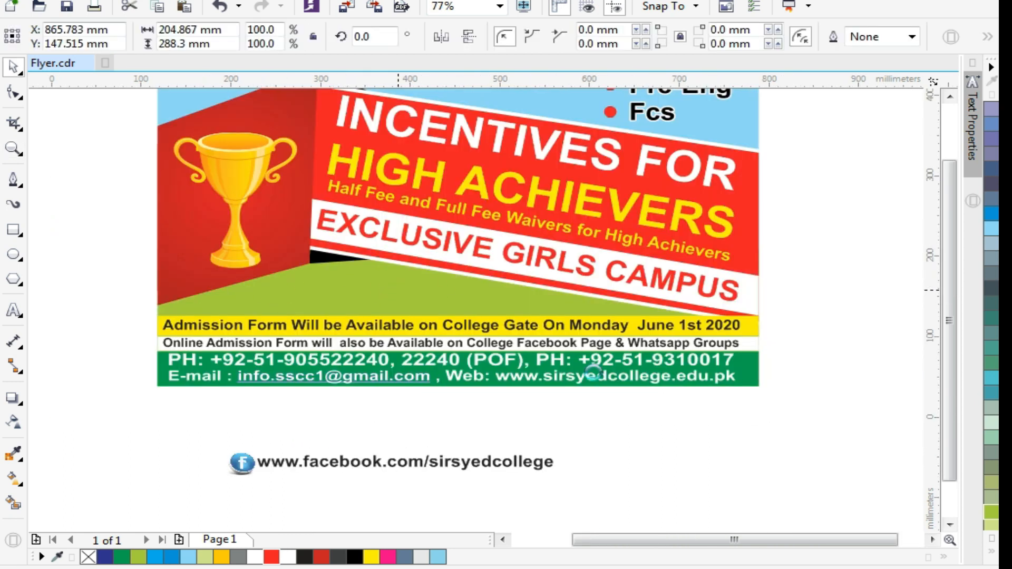
Step: Draw an outline-free rectangle about 241 mm by 46 mm across the new flyer's lower part and fill it light green
{"action": "key", "text": "F2"}
{"action": "left_click_drag", "start_coordinate": [664, 327], "coordinate": [975, 439]}
{"action": "left_click", "coordinate": [14, 235]}
{"action": "left_click_drag", "start_coordinate": [170, 288], "coordinate": [717, 376]}
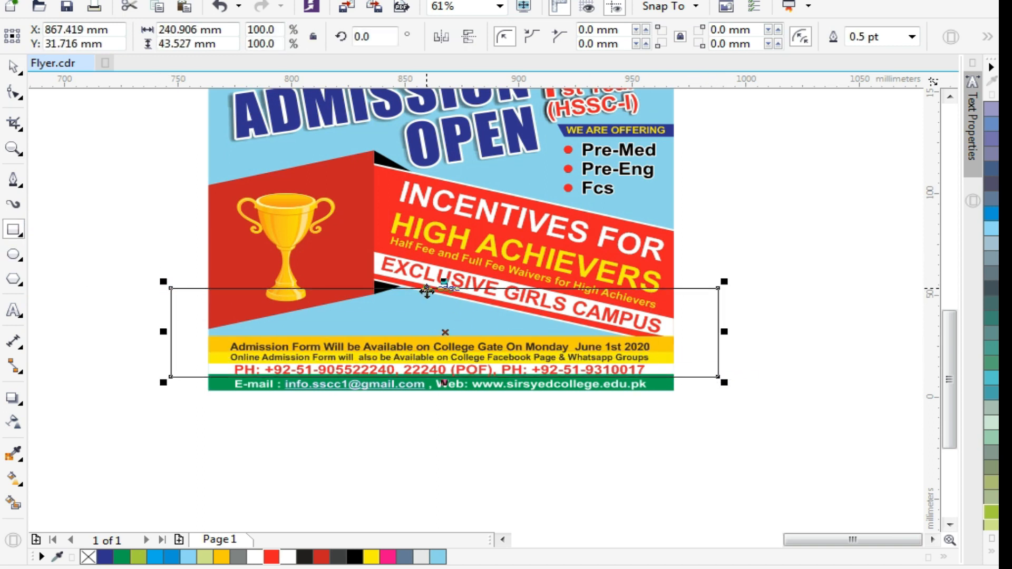
{"action": "left_click_drag", "start_coordinate": [444, 282], "coordinate": [442, 278]}
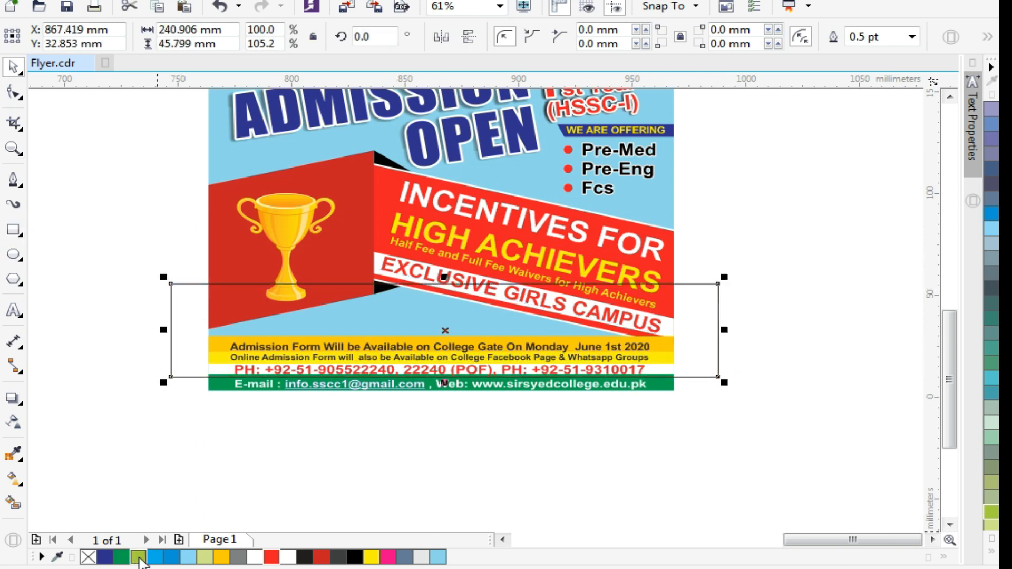
{"action": "left_click", "coordinate": [139, 560]}
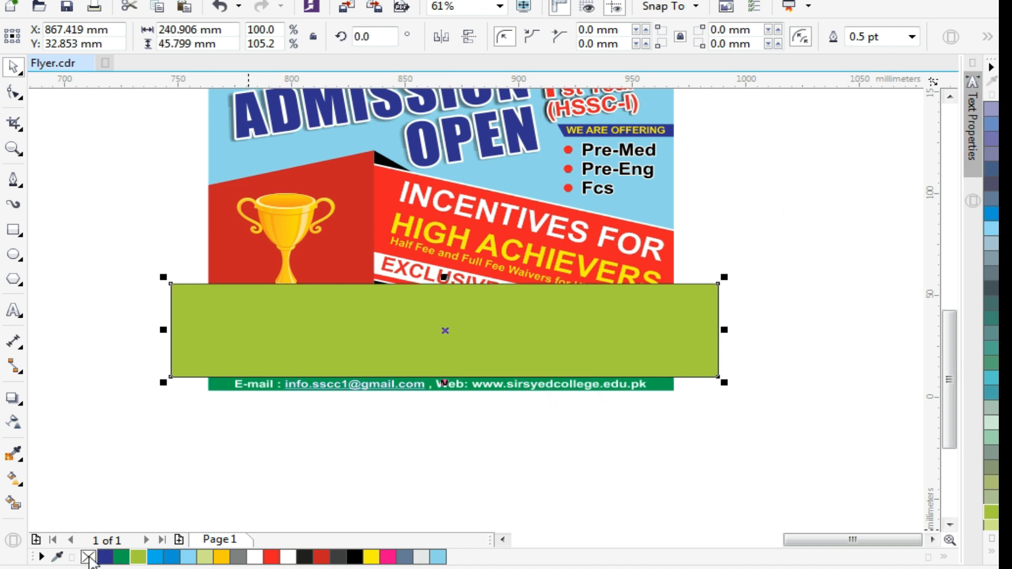
Step: PowerClip the light green rectangle inside the flyer background and send it behind the banner, trophy panel and footer bars
{"action": "right_click", "coordinate": [232, 332]}
{"action": "left_click", "coordinate": [293, 147]}
{"action": "left_click", "coordinate": [240, 177]}
{"action": "left_click", "coordinate": [261, 311]}
{"action": "key", "text": "ctrl+Page_Down"}
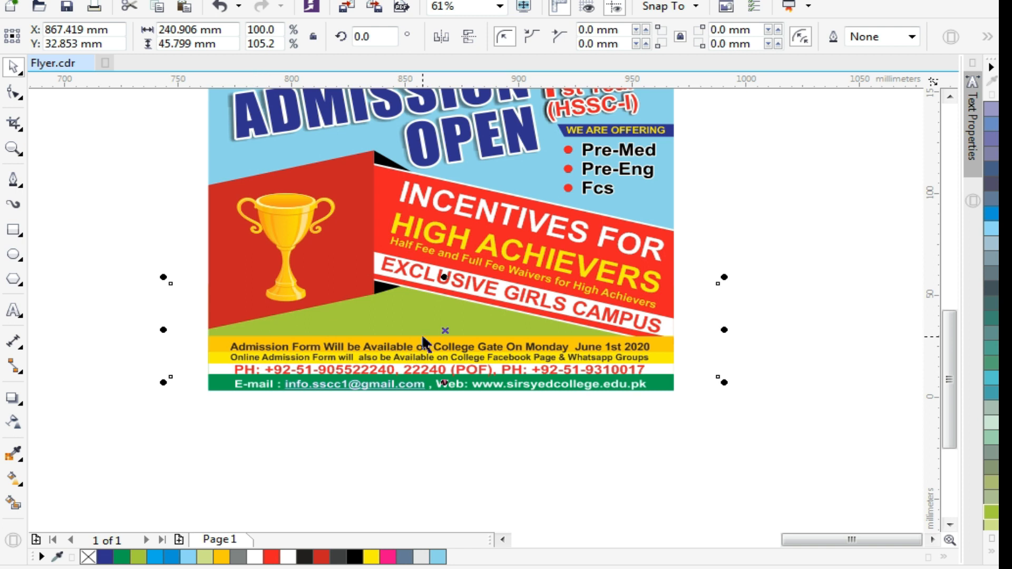
{"action": "left_click", "coordinate": [507, 432]}
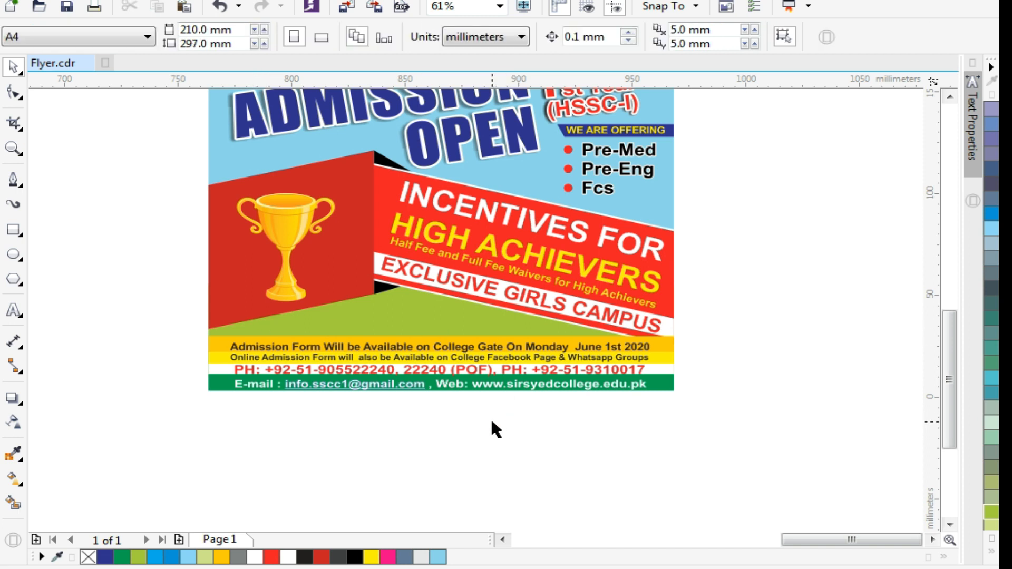
Step: Delete the horizontal guideline and show the new flyer in full-screen preview
{"action": "left_click", "coordinate": [232, 387]}
{"action": "key", "text": "shift+F2"}
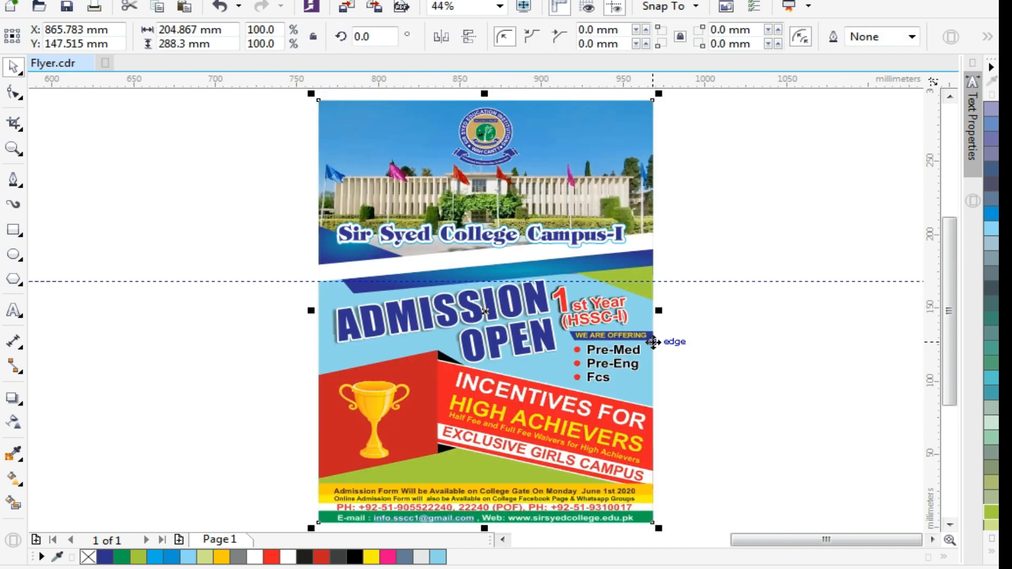
{"action": "left_click", "coordinate": [695, 304]}
{"action": "left_click", "coordinate": [703, 281]}
{"action": "key", "text": "Delete"}
{"action": "left_click", "coordinate": [609, 156]}
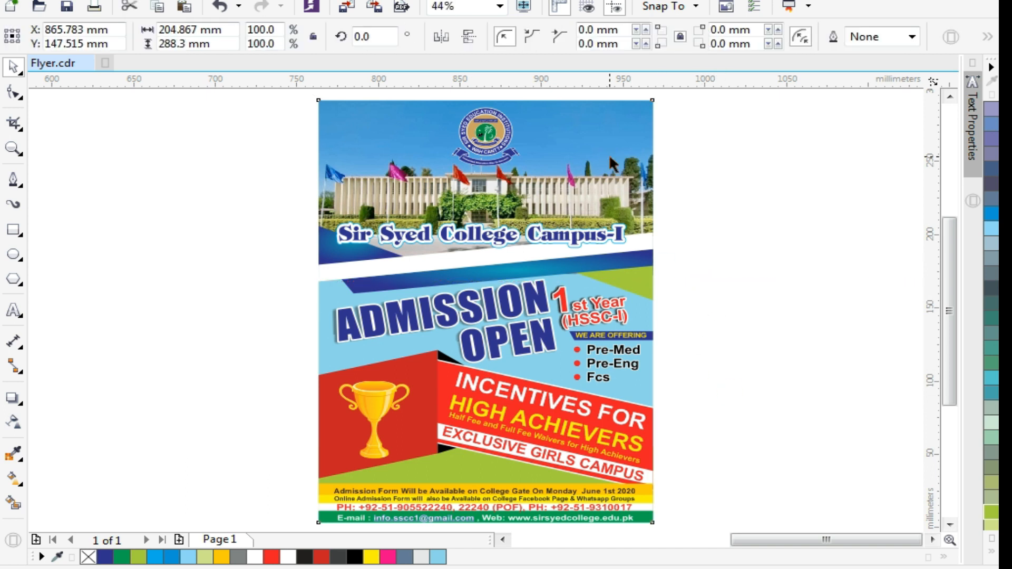
{"action": "key", "text": "F9"}
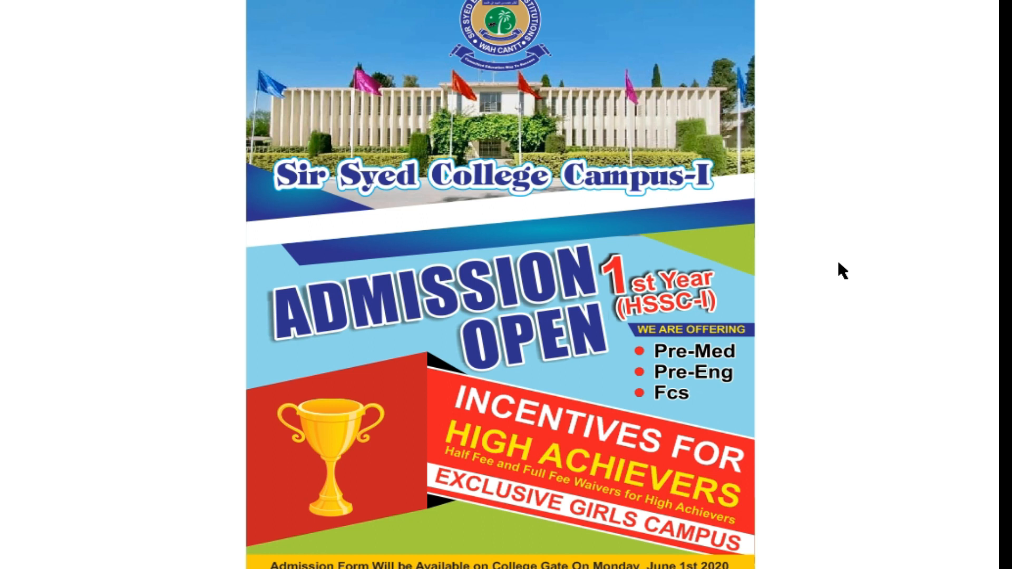